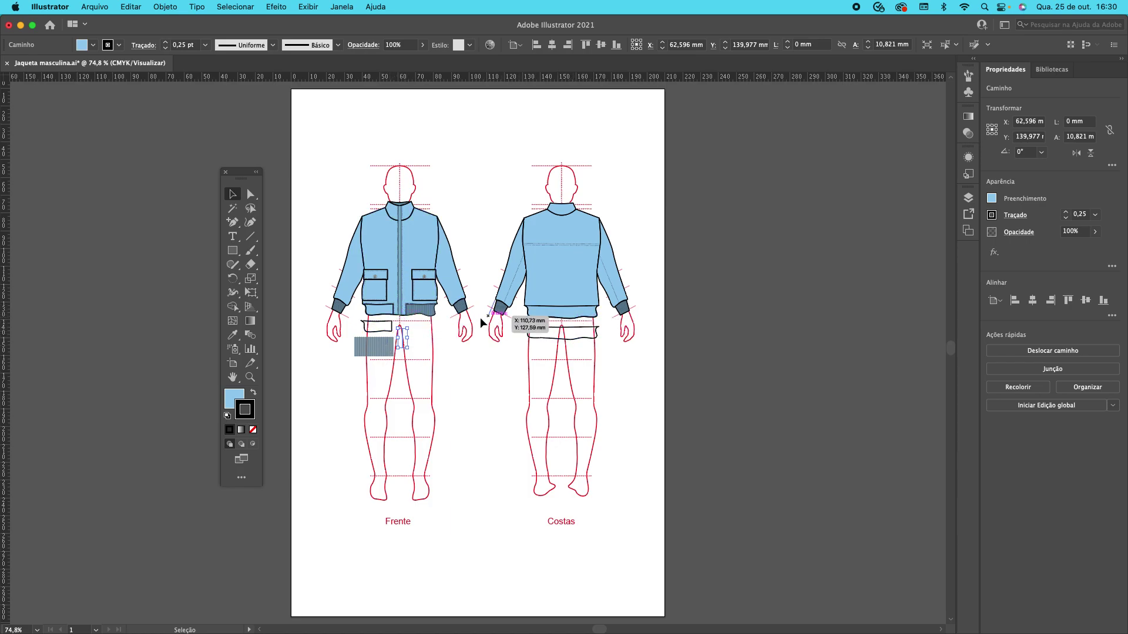
# - Examine the ribbed waistband and cuffs on the front and back jacket drawings up close
pyautogui.click(250, 377)
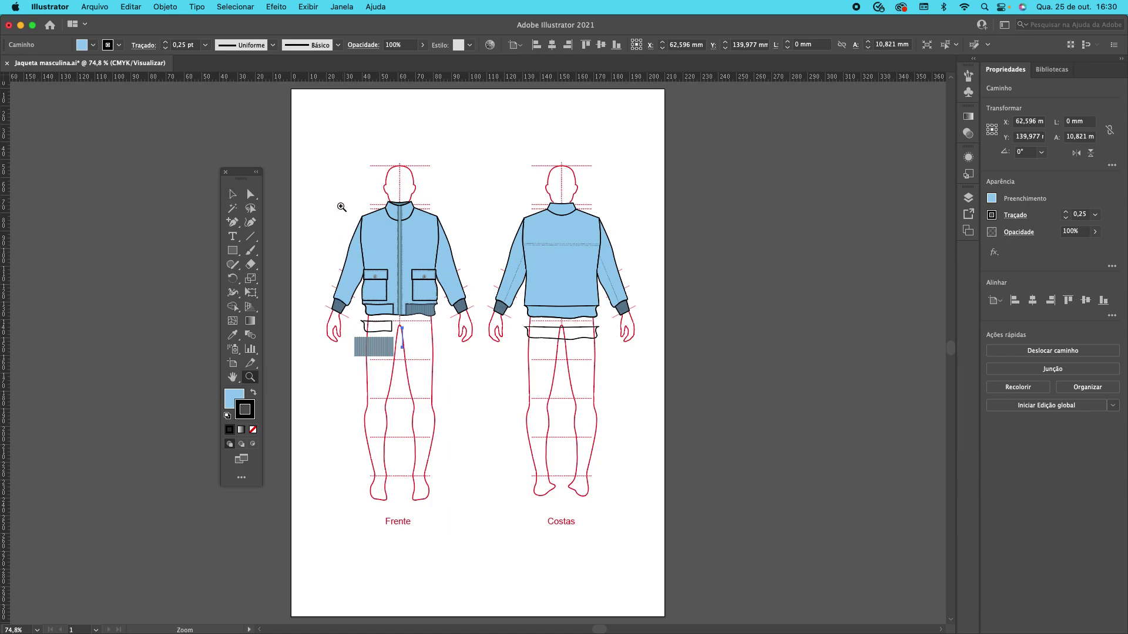
pyautogui.click(331, 211)
pyautogui.moveTo(352, 245); pyautogui.dragTo(479, 348)
pyautogui.moveTo(391, 277); pyautogui.dragTo(391, 276)
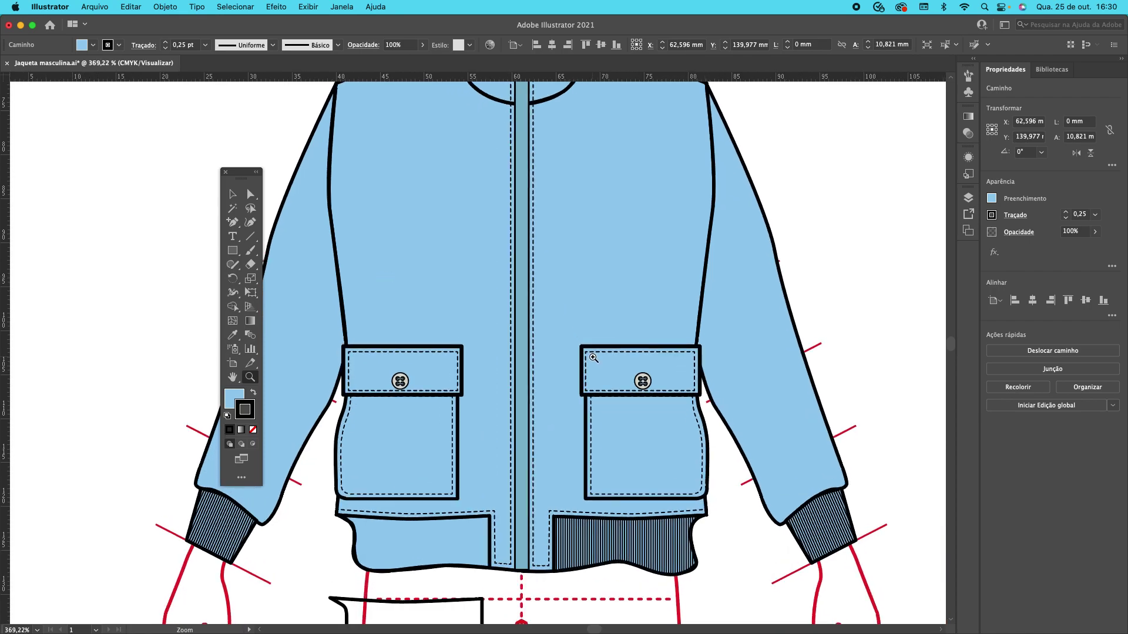
pyautogui.moveTo(551, 363); pyautogui.dragTo(527, 387)
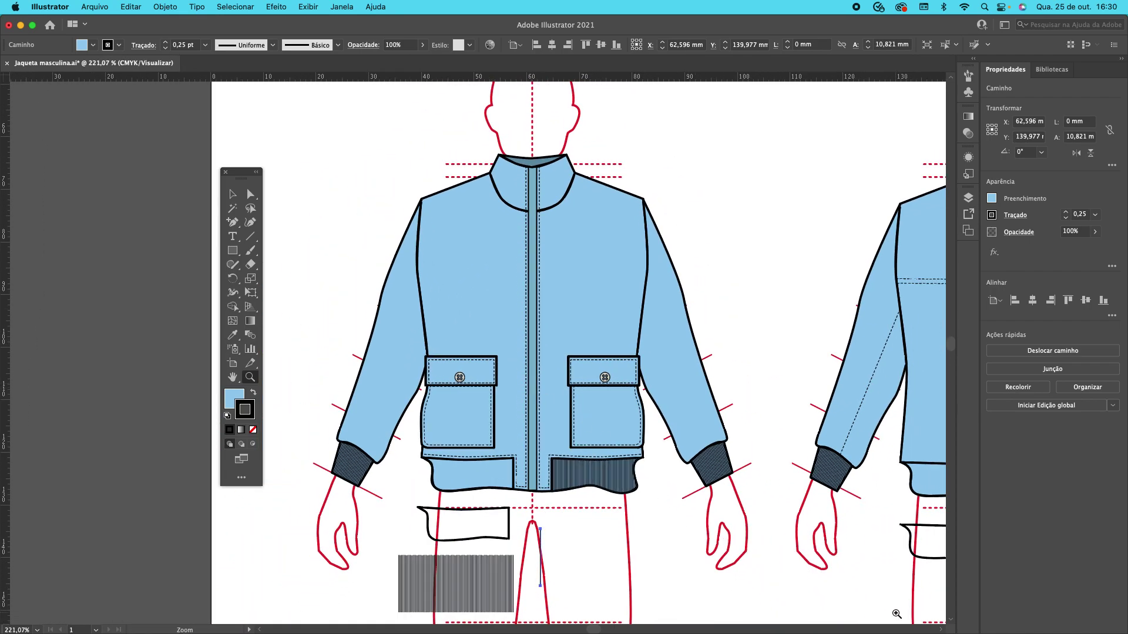
pyautogui.hscroll(10, 938, 630)
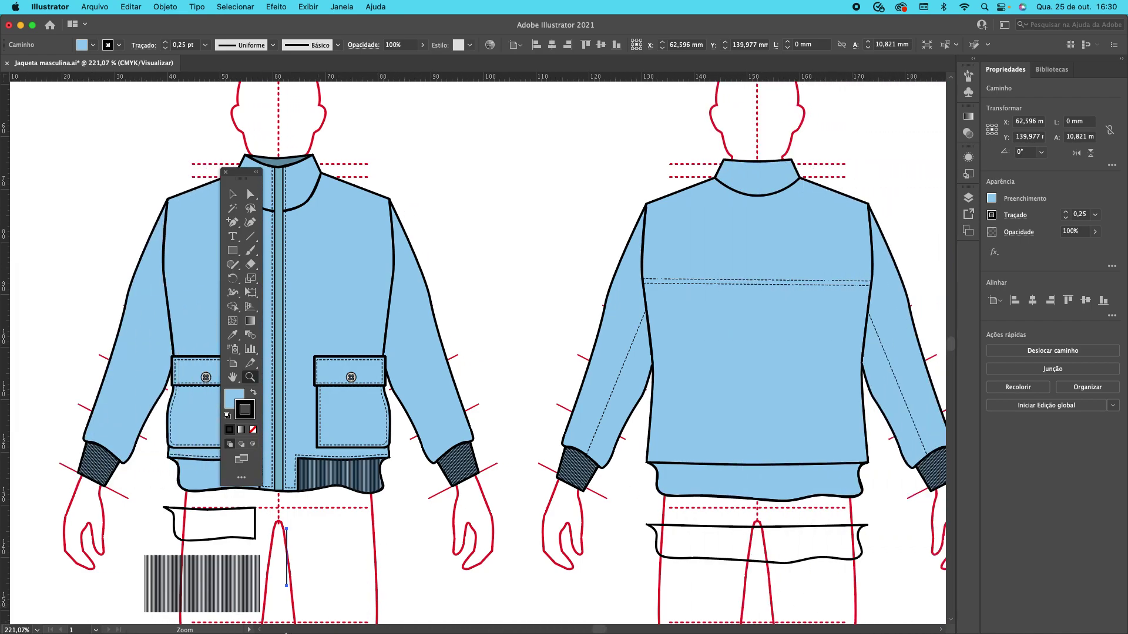
pyautogui.hscroll(-7, 444, 546)
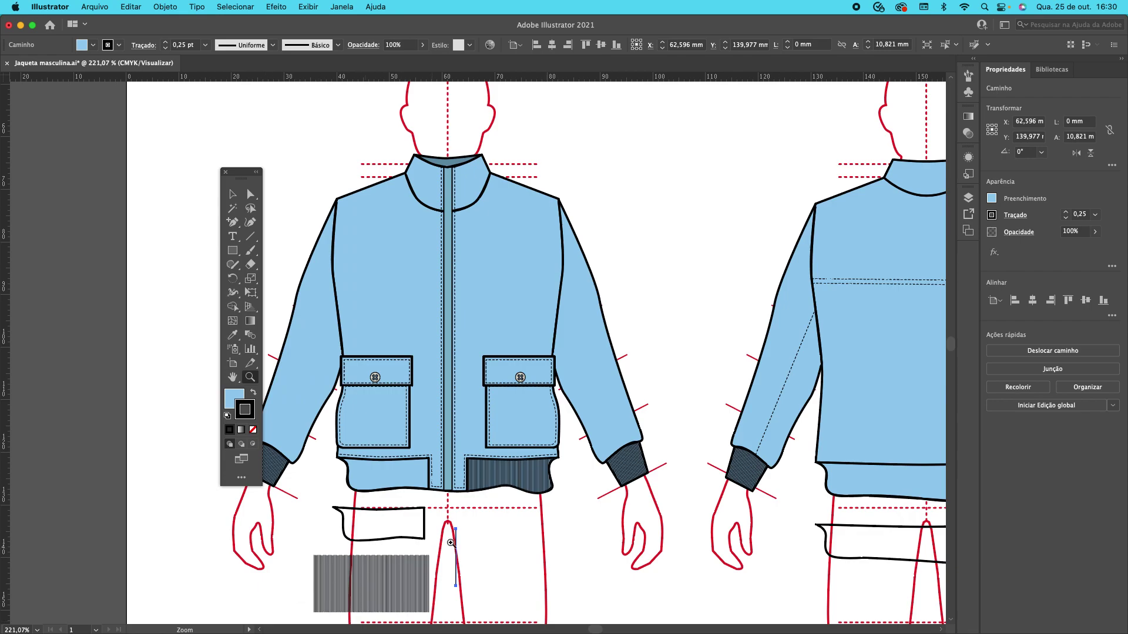
pyautogui.press('v')
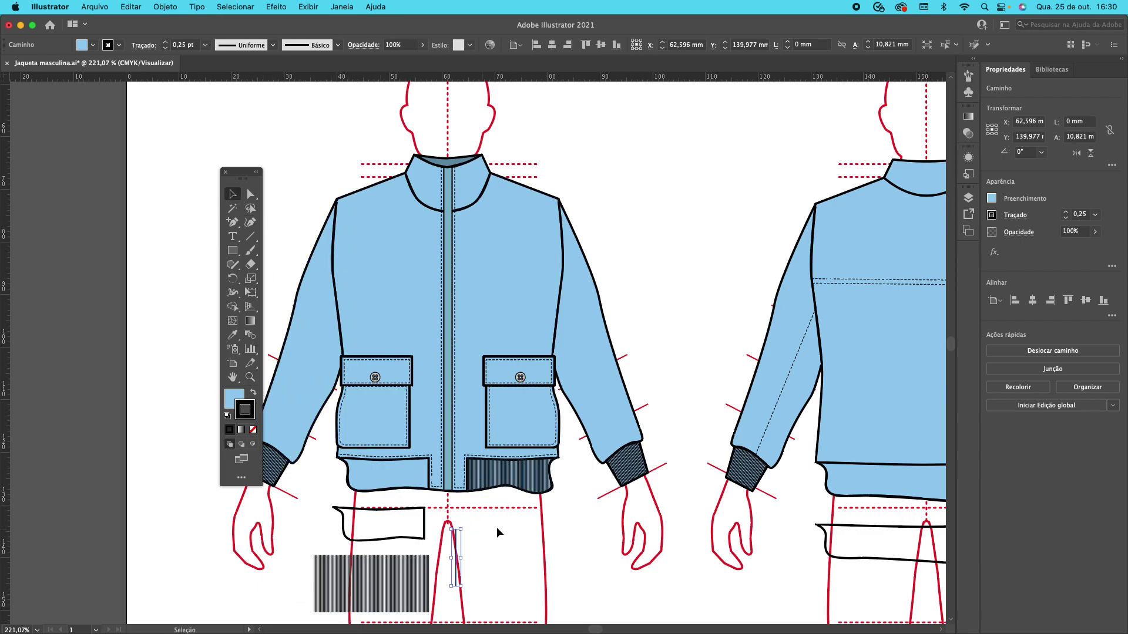
pyautogui.moveTo(474, 473); pyautogui.dragTo(522, 482)
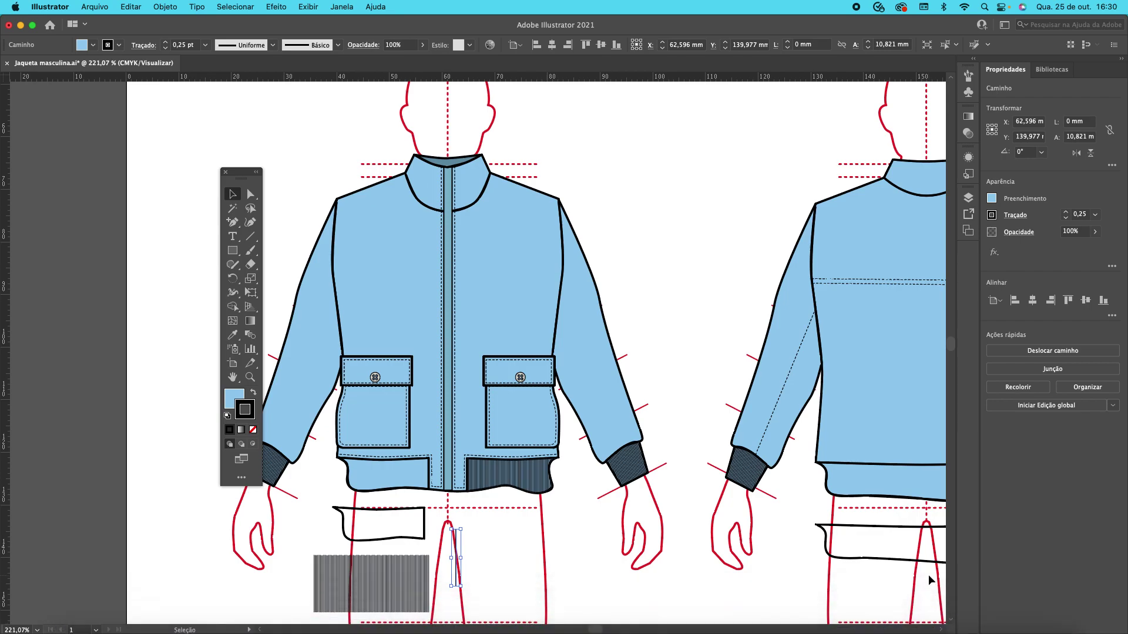
pyautogui.hscroll(5, 764, 503)
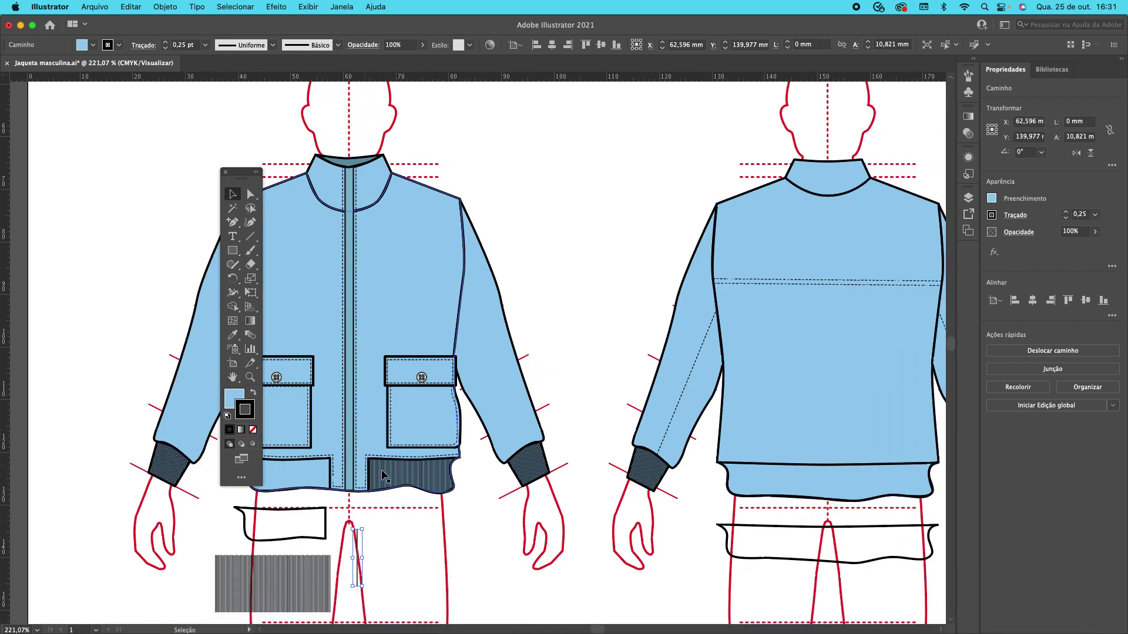
# - Move the floating toolbox off the front jacket and shift the loose vertical line below it slightly away from the striped swatch
pyautogui.moveTo(241, 173); pyautogui.dragTo(119, 174)
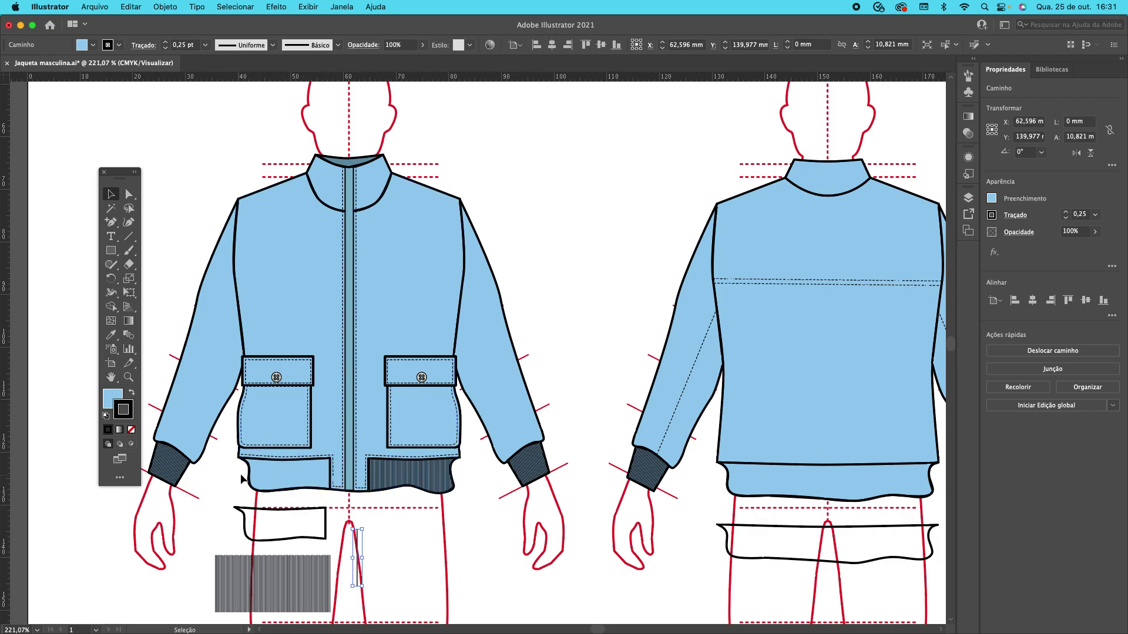
pyautogui.moveTo(274, 515); pyautogui.dragTo(301, 521)
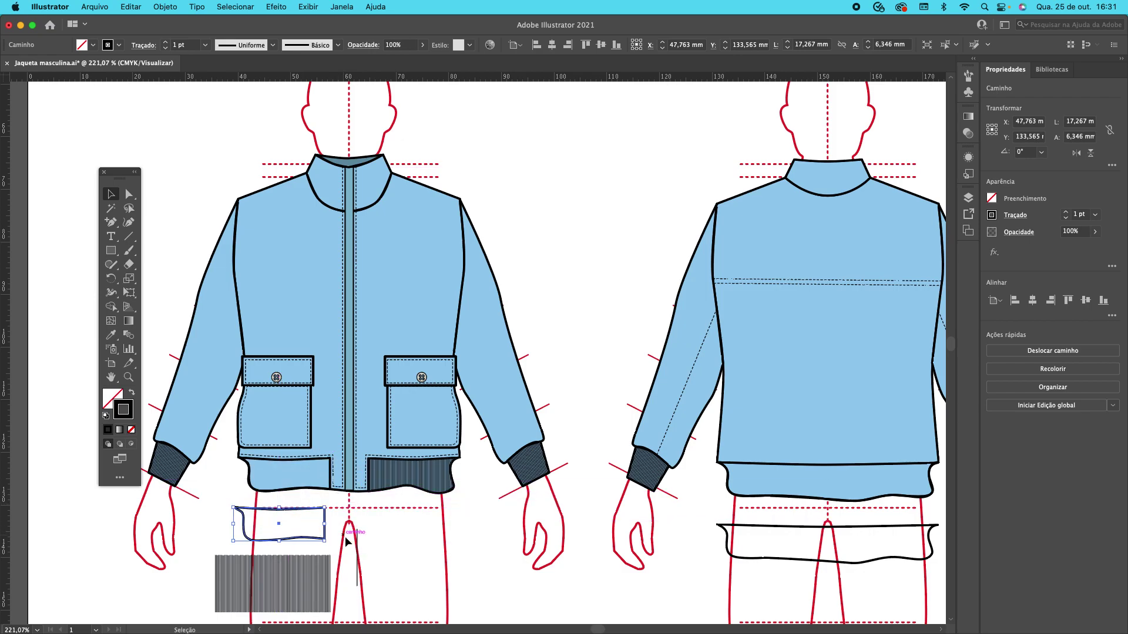
pyautogui.click(128, 377)
pyautogui.moveTo(348, 571); pyautogui.dragTo(404, 565)
pyautogui.scroll(-2, 403, 566)
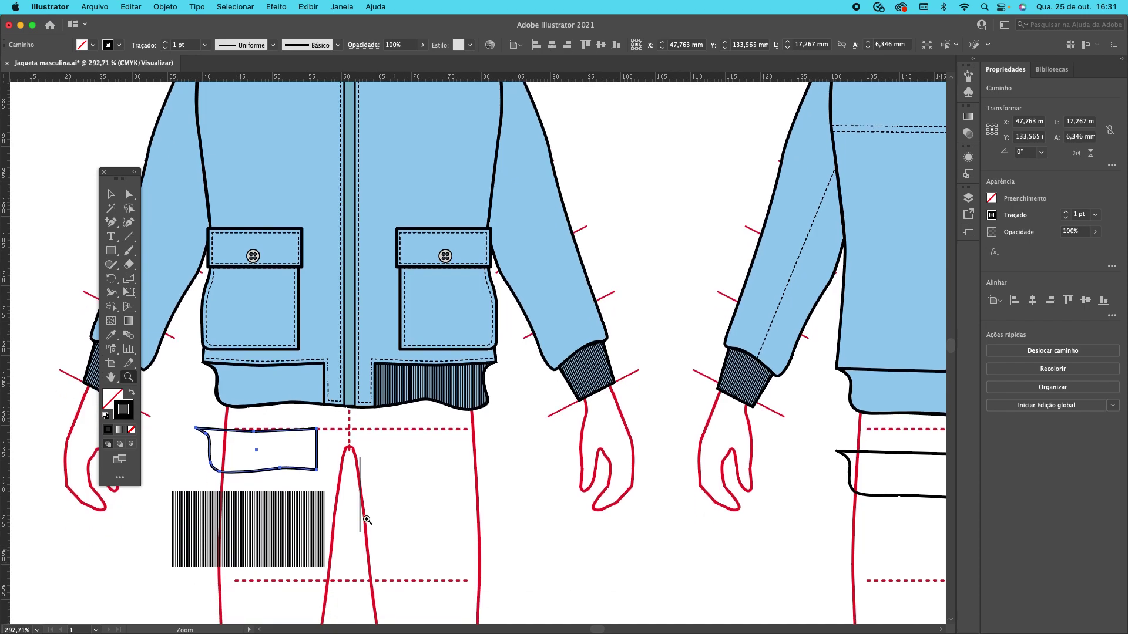
pyautogui.press('v')
pyautogui.moveTo(361, 470); pyautogui.dragTo(401, 462)
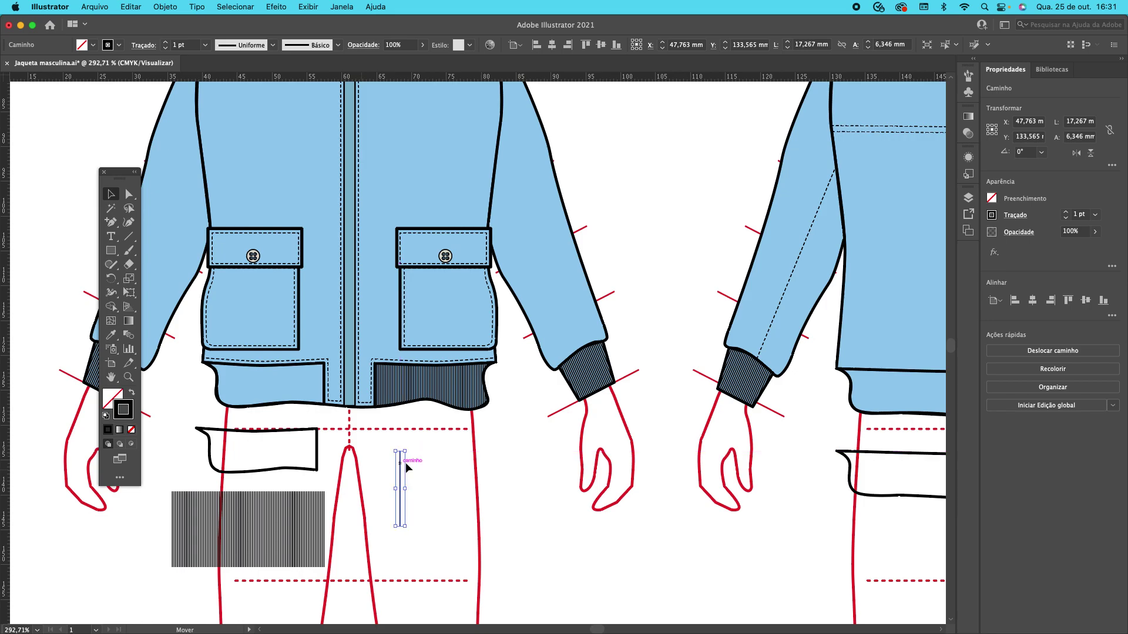
pyautogui.click(192, 528)
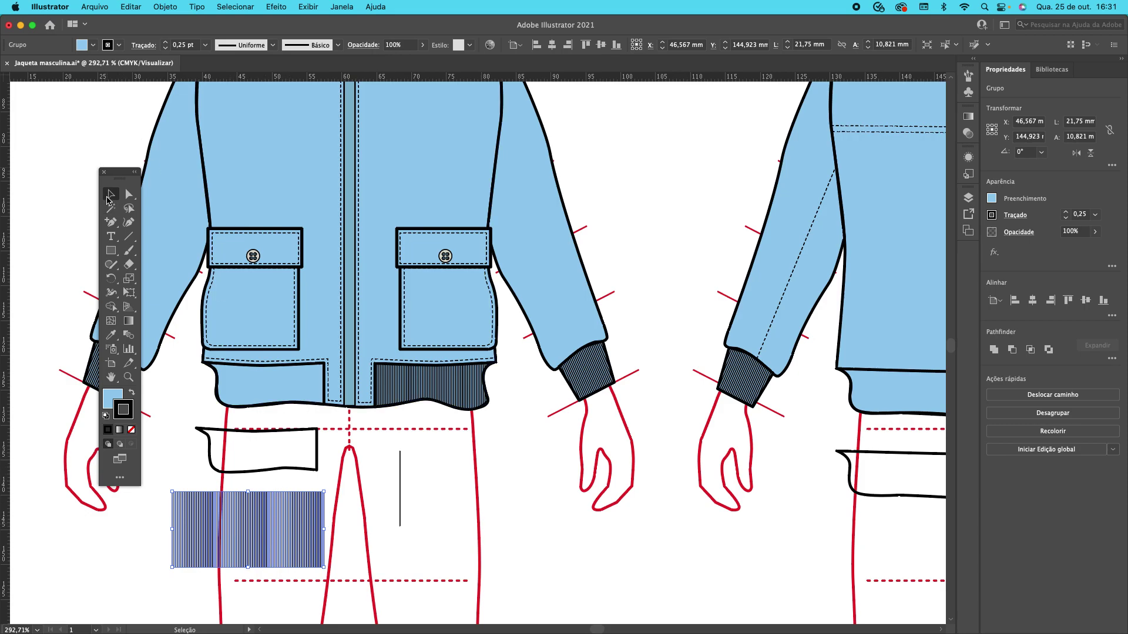
pyautogui.moveTo(400, 458); pyautogui.dragTo(374, 467)
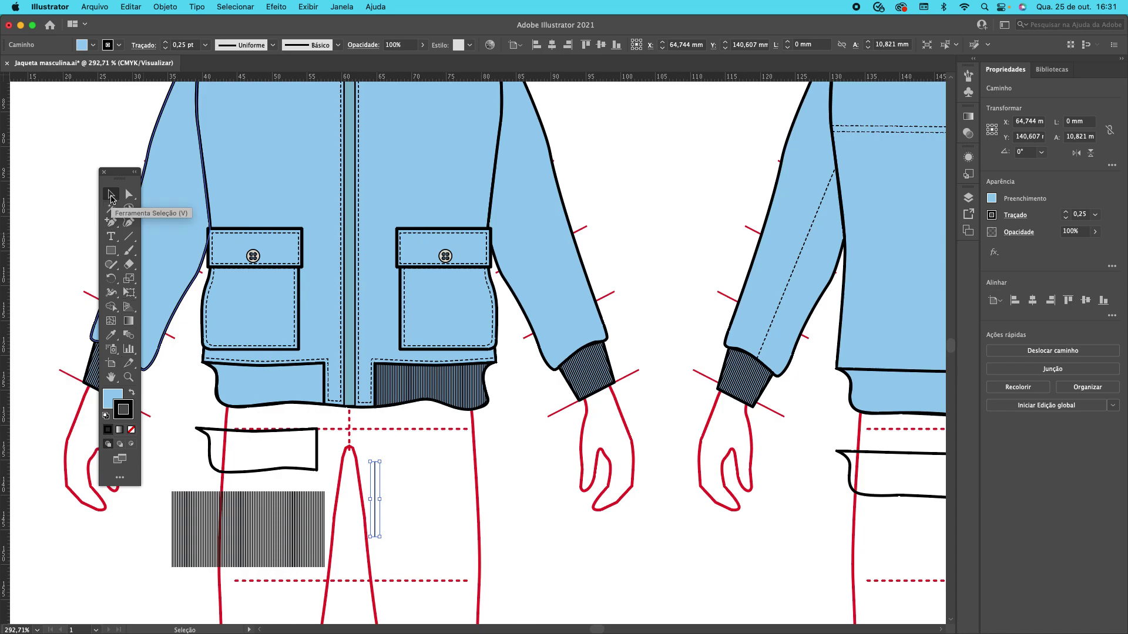
pyautogui.click(509, 463)
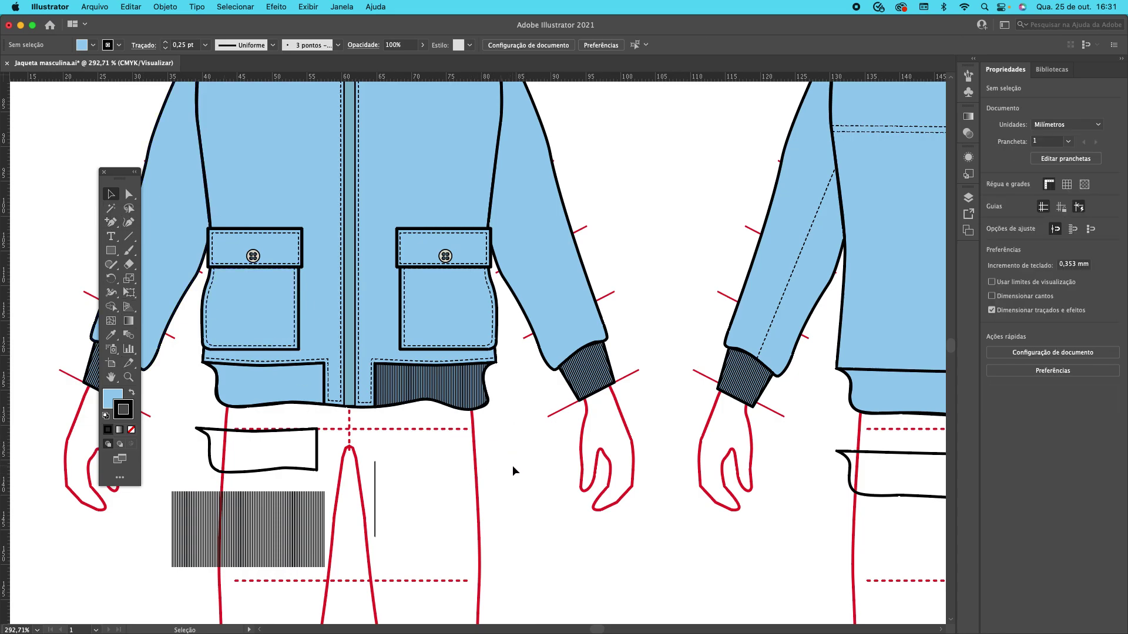
# - Set the fill to none for new paths, with nothing selected
pyautogui.click(112, 399)
pyautogui.click(132, 434)
pyautogui.click(133, 413)
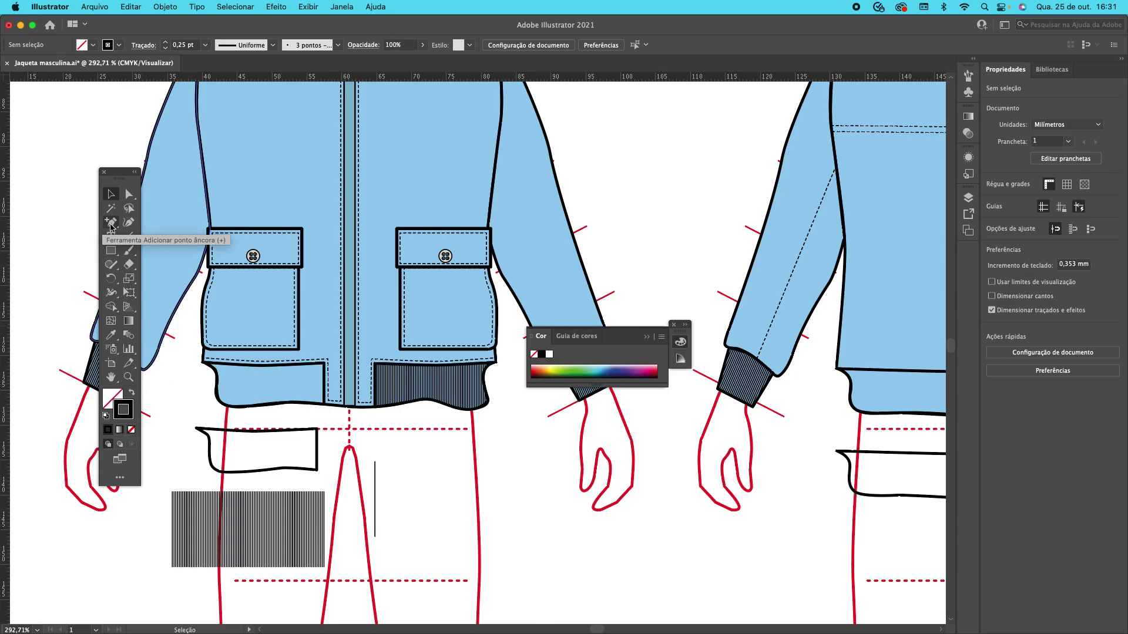
# - Detach the Pen tool group and draw a straight vertical line about 12.3 mm long outside the front figure's leg
pyautogui.moveTo(110, 222); pyautogui.dragTo(304, 251)
pyautogui.moveTo(154, 234); pyautogui.dragTo(731, 542)
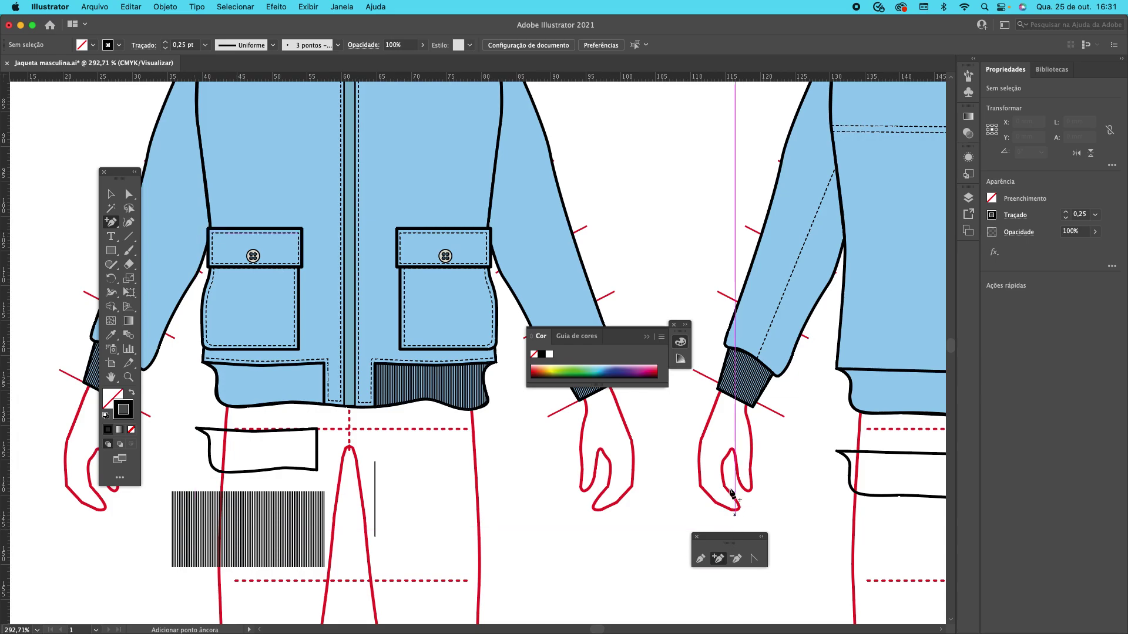
pyautogui.click(705, 562)
pyautogui.click(508, 455)
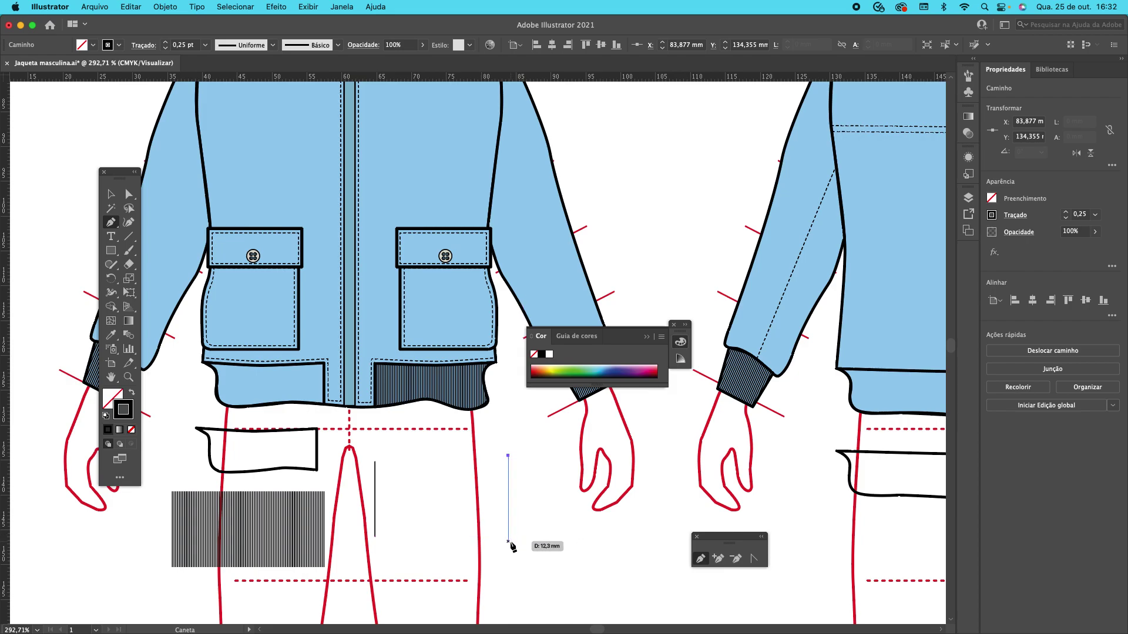
pyautogui.click(508, 541)
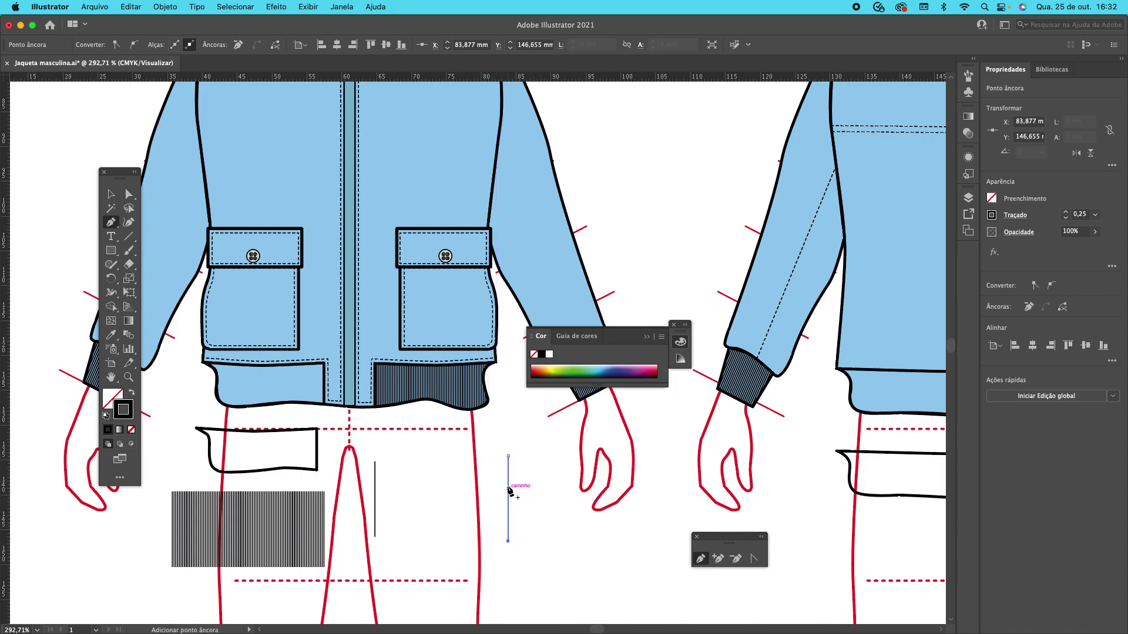
pyautogui.click(110, 194)
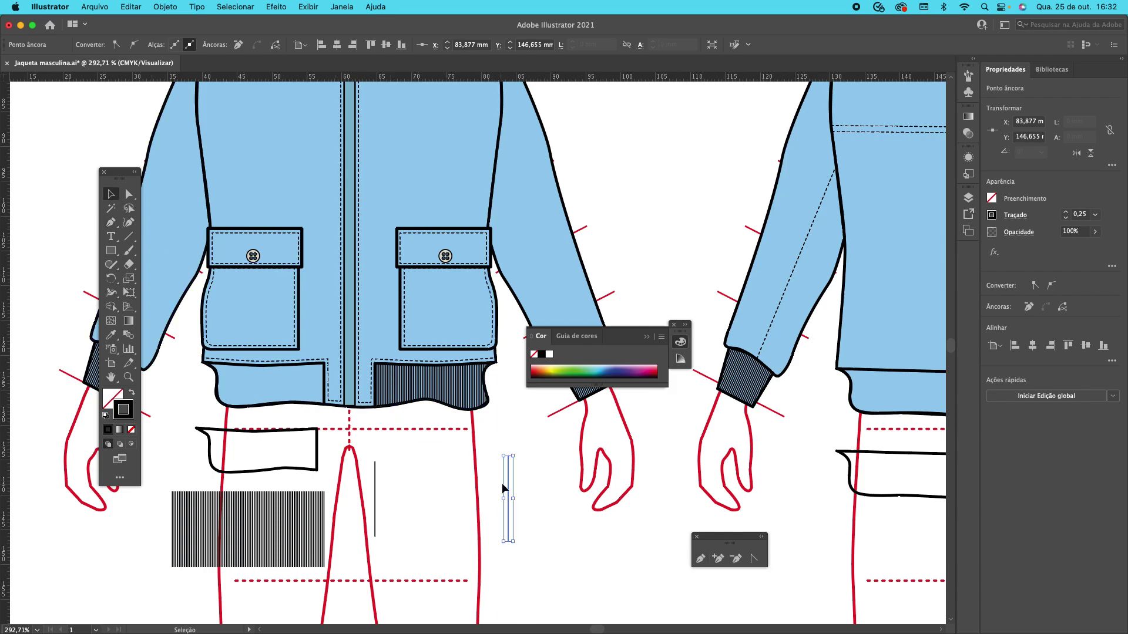
pyautogui.moveTo(509, 478); pyautogui.dragTo(509, 482)
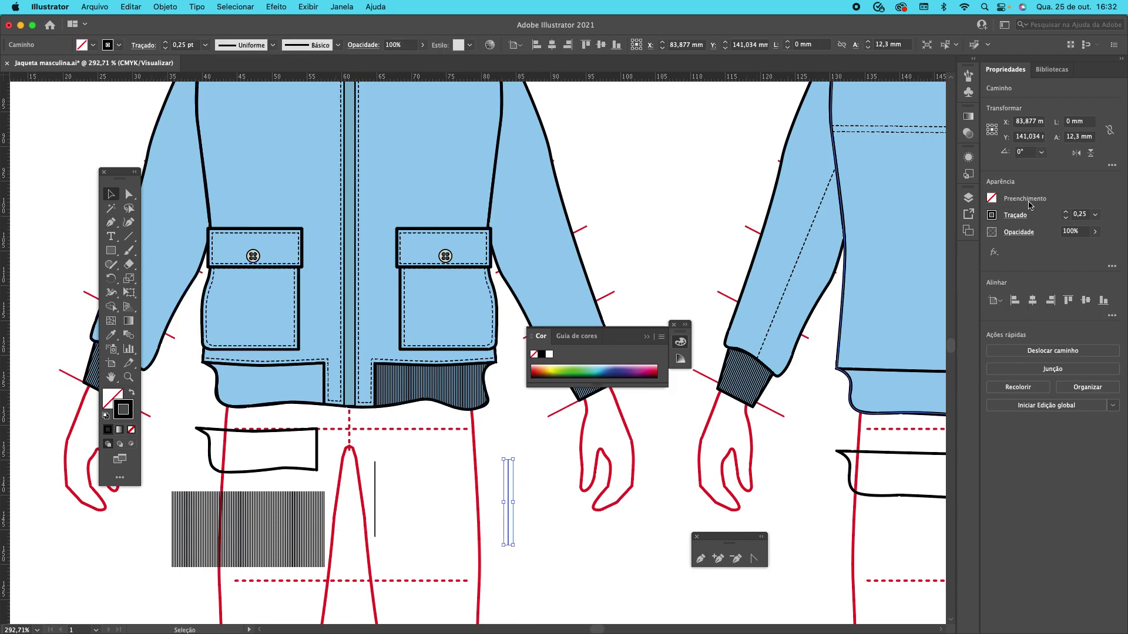
# - Try stroke weights of 1 pt and 7 pt on the new line and restore 0,25 pt
pyautogui.click(1095, 214)
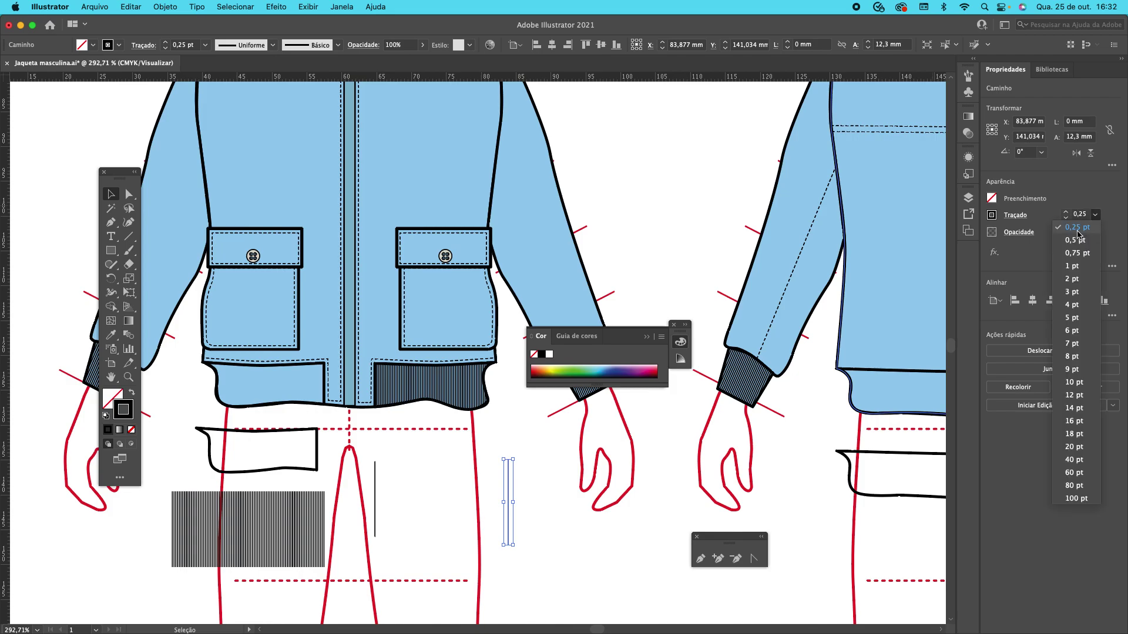
pyautogui.click(1073, 266)
pyautogui.click(1095, 214)
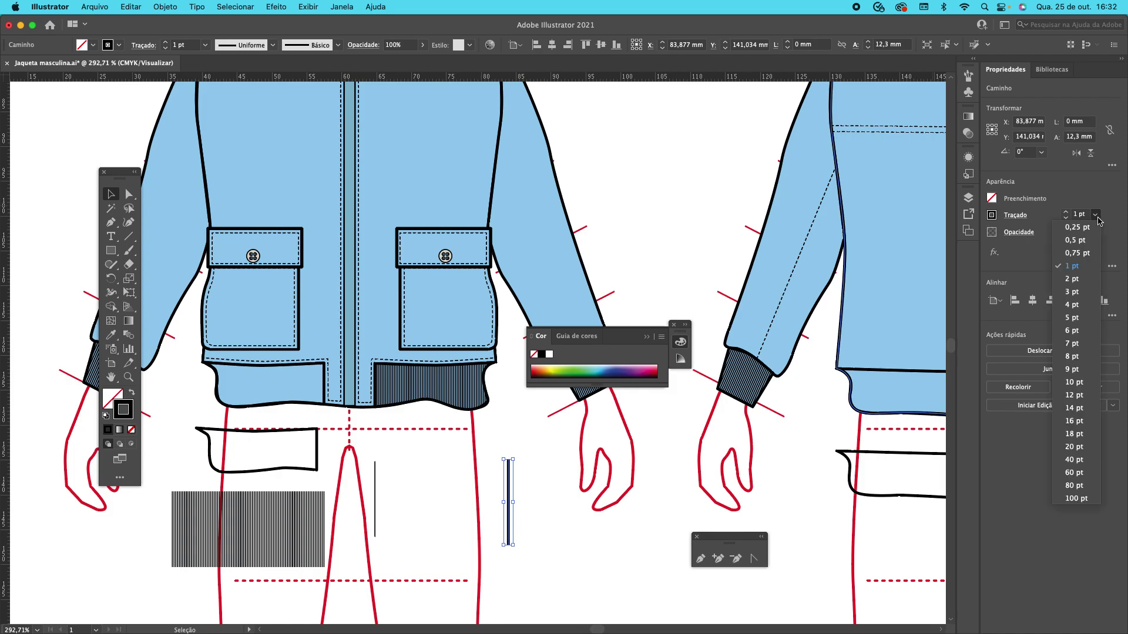
pyautogui.click(1069, 348)
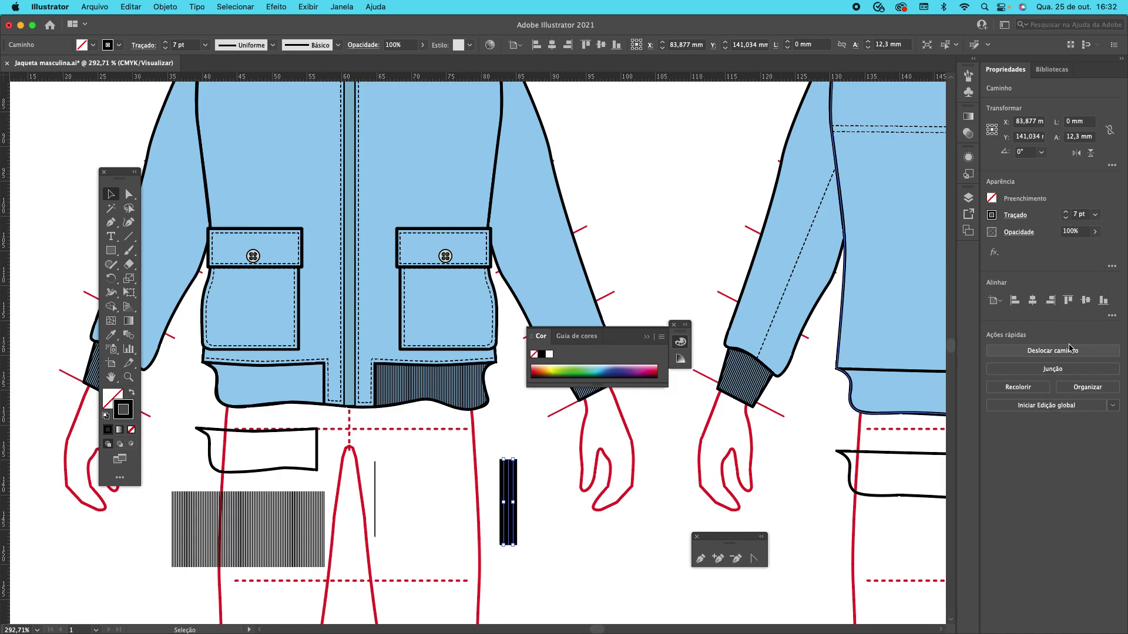
pyautogui.click(1095, 215)
pyautogui.click(1073, 228)
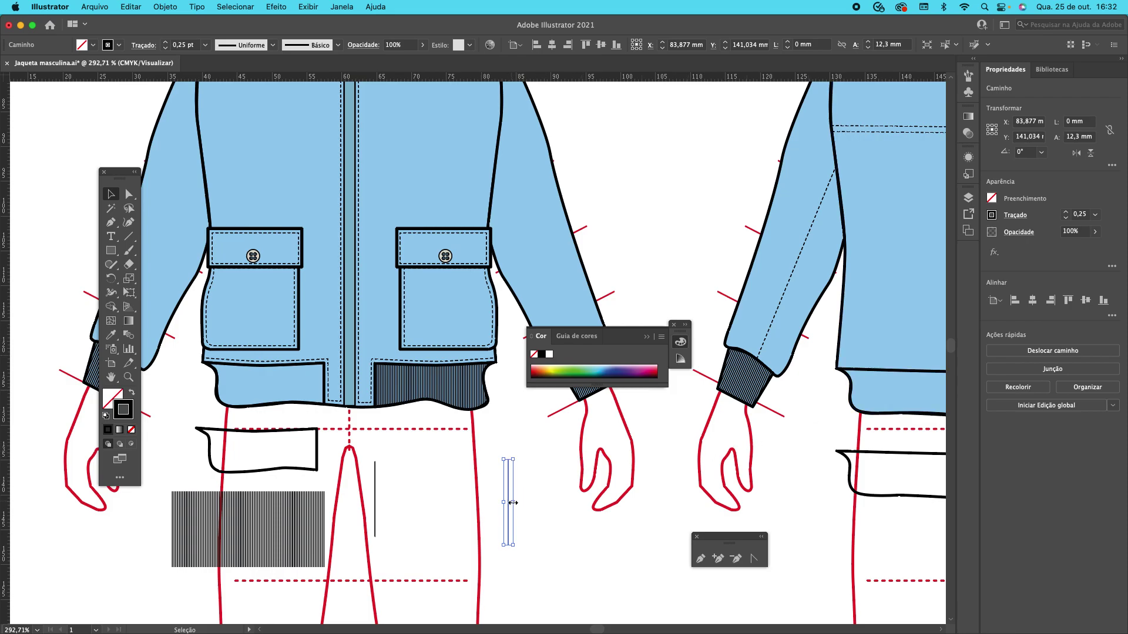
# - Reposition the new vertical line inside the front figure's leg, beside the other single line
pyautogui.moveTo(508, 496); pyautogui.dragTo(493, 495)
pyautogui.click(128, 377)
pyautogui.click(528, 566)
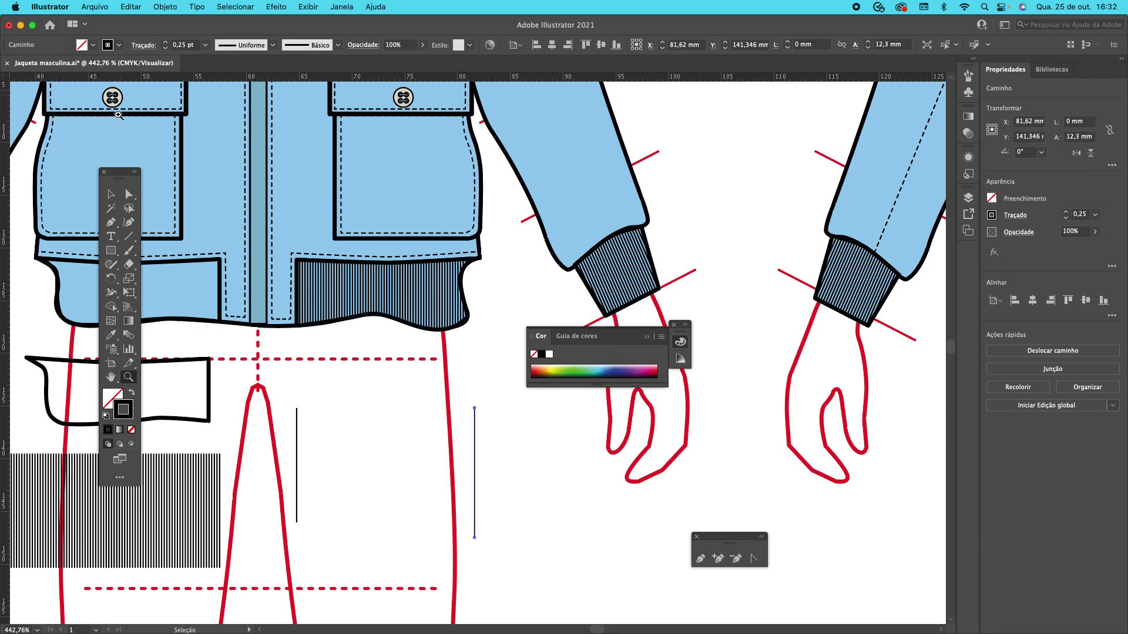
pyautogui.click(111, 192)
pyautogui.moveTo(473, 454); pyautogui.dragTo(383, 470)
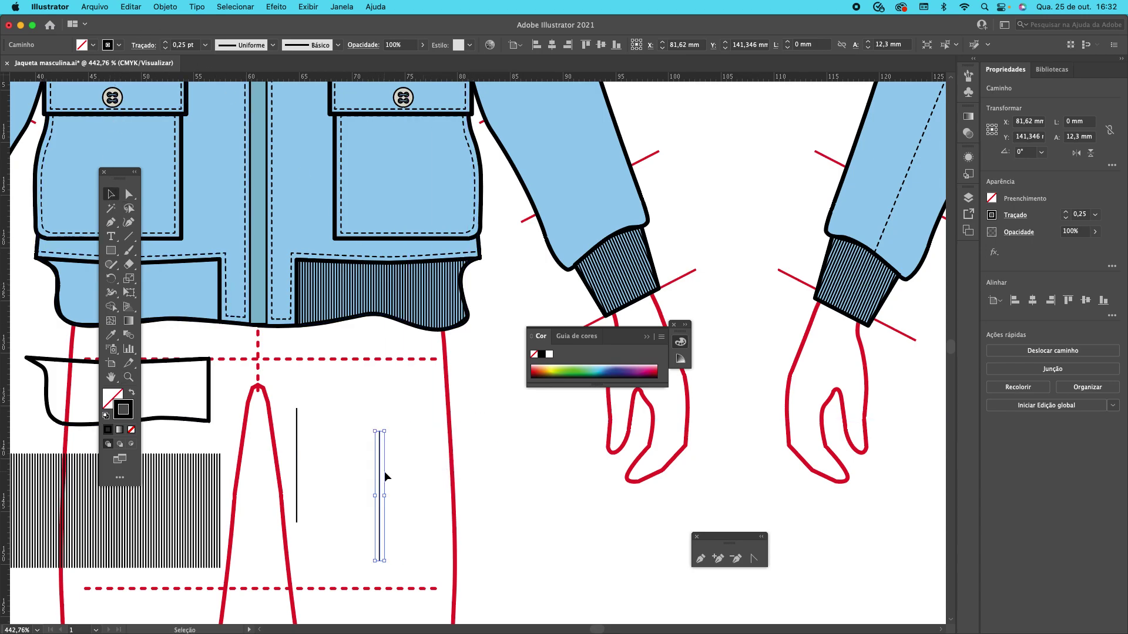
# - Start a Move transformation on the selected line and set its angle and distance to 0
pyautogui.click(166, 7)
pyautogui.moveTo(172, 27)
pyautogui.click(308, 45)
pyautogui.moveTo(733, 371); pyautogui.dragTo(158, 362)
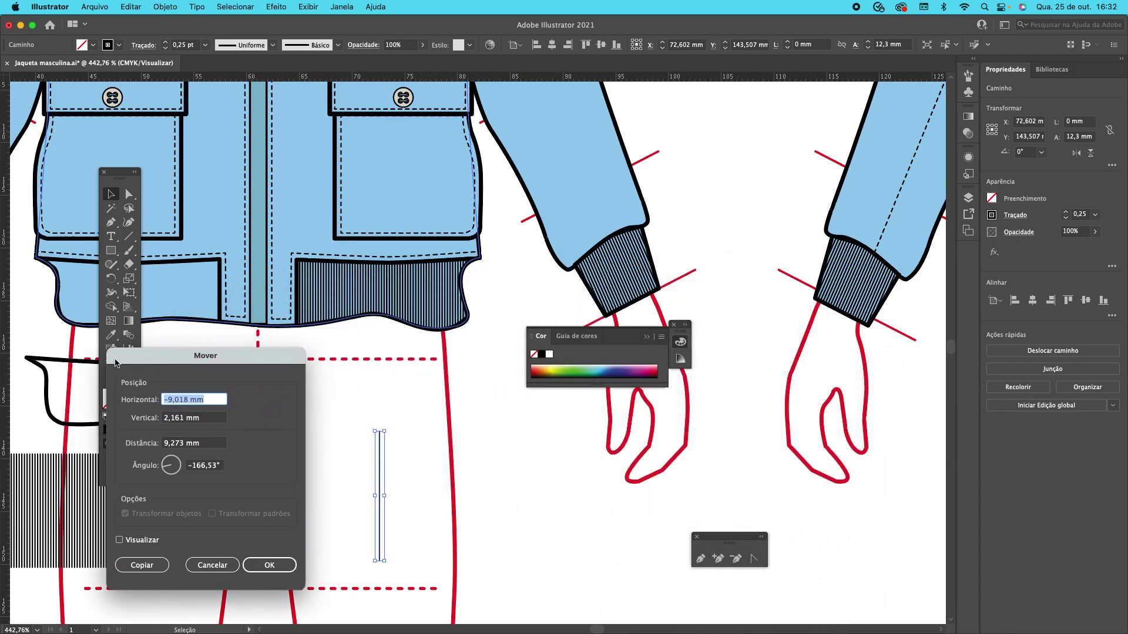
pyautogui.click(219, 465)
pyautogui.write('0')
pyautogui.click(206, 444)
pyautogui.write('0')
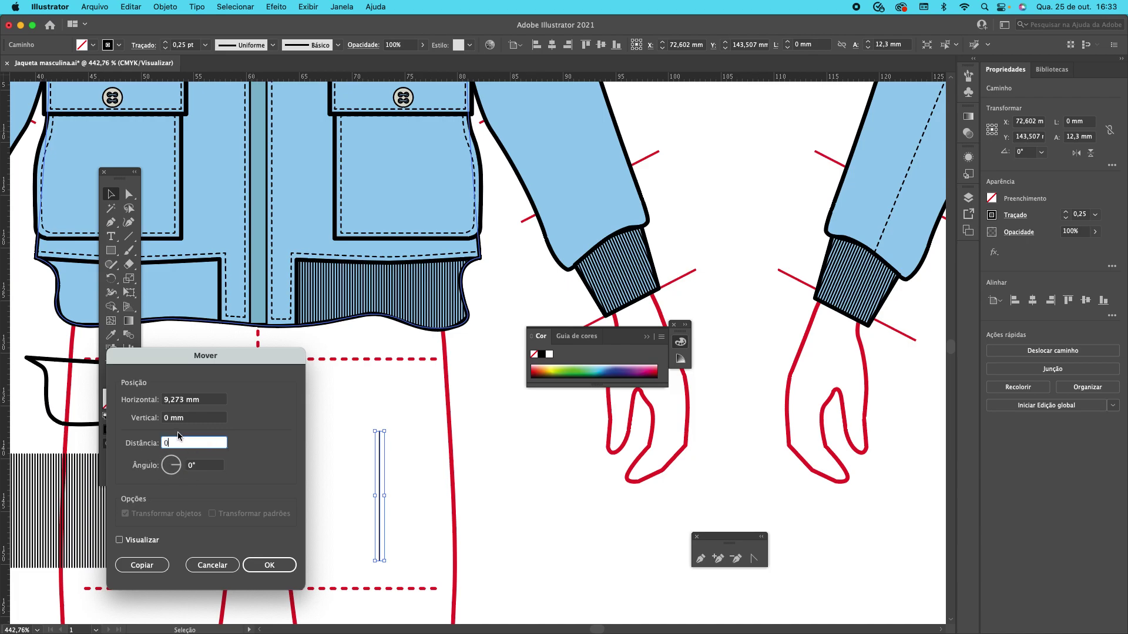
# - Try a horizontal displacement of 2 mm for the line and preview its new position
pyautogui.click(208, 403)
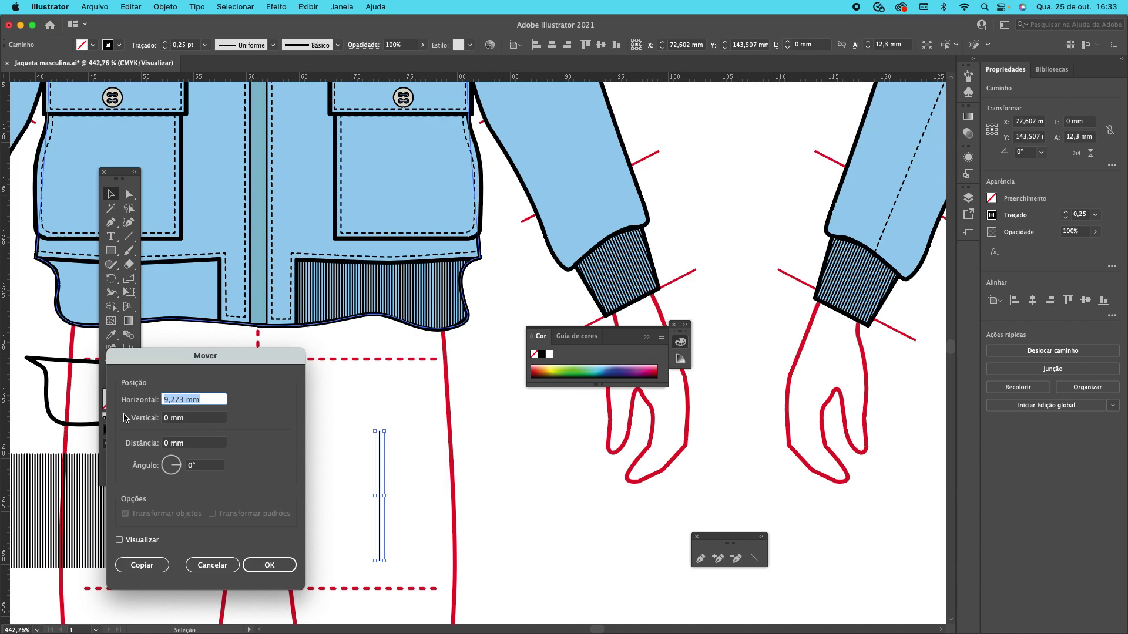
pyautogui.write('2')
pyautogui.click(120, 542)
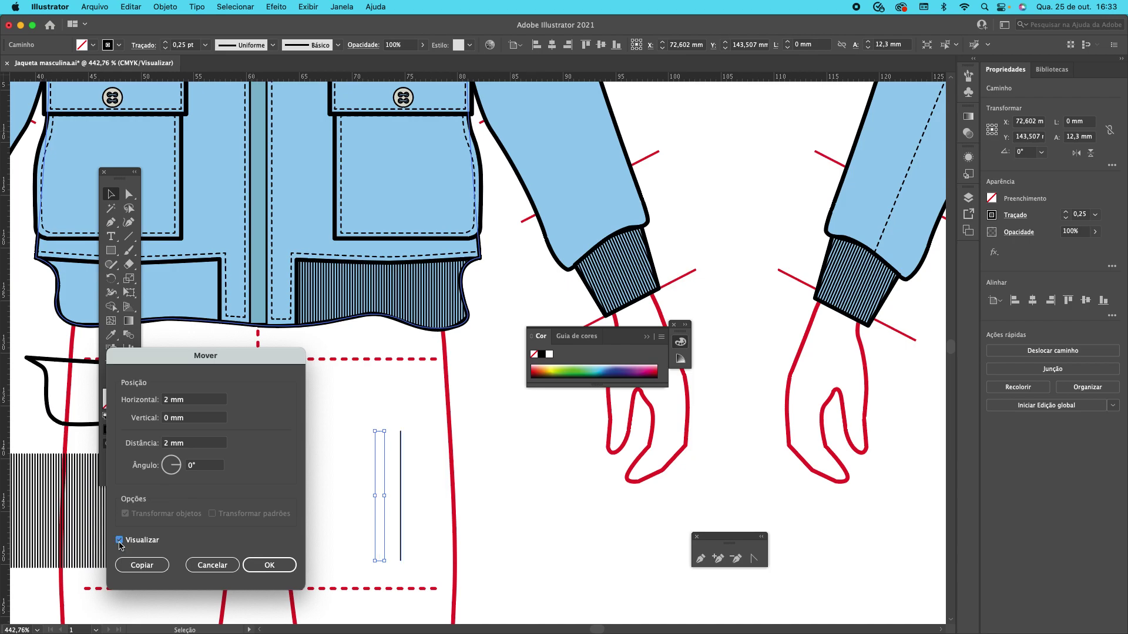
pyautogui.click(120, 542)
# - Set the horizontal displacement to 0,25 mm, preview the spacing, and create the shifted line as a copy
pyautogui.click(182, 403)
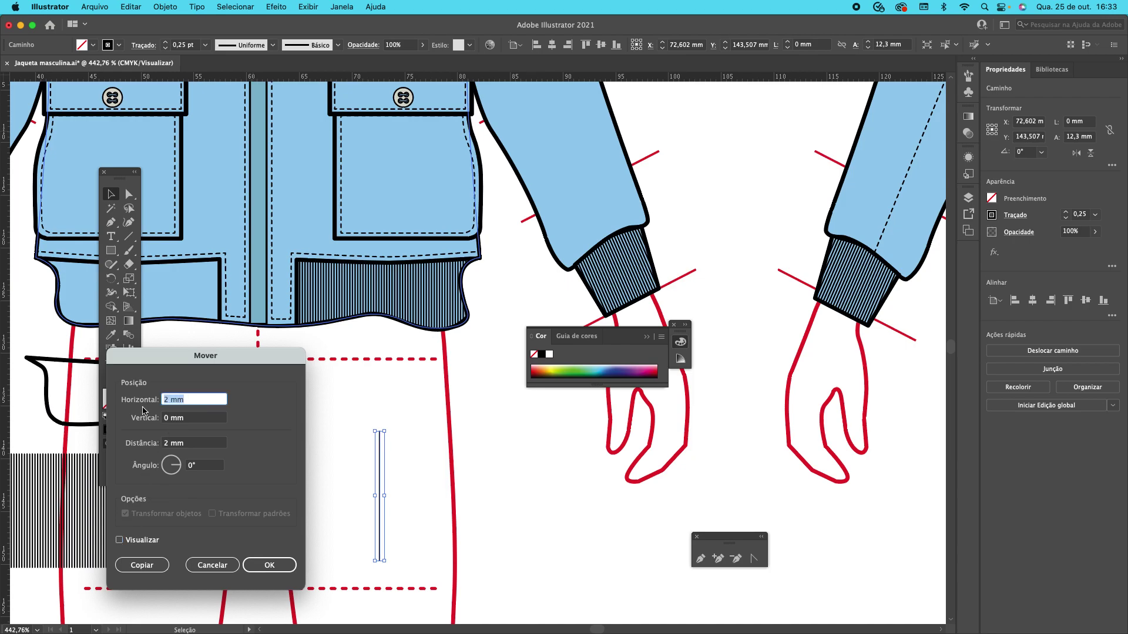
pyautogui.write('0,25')
pyautogui.click(120, 540)
pyautogui.click(121, 541)
pyautogui.click(120, 540)
pyautogui.click(120, 540)
pyautogui.click(121, 542)
pyautogui.click(121, 542)
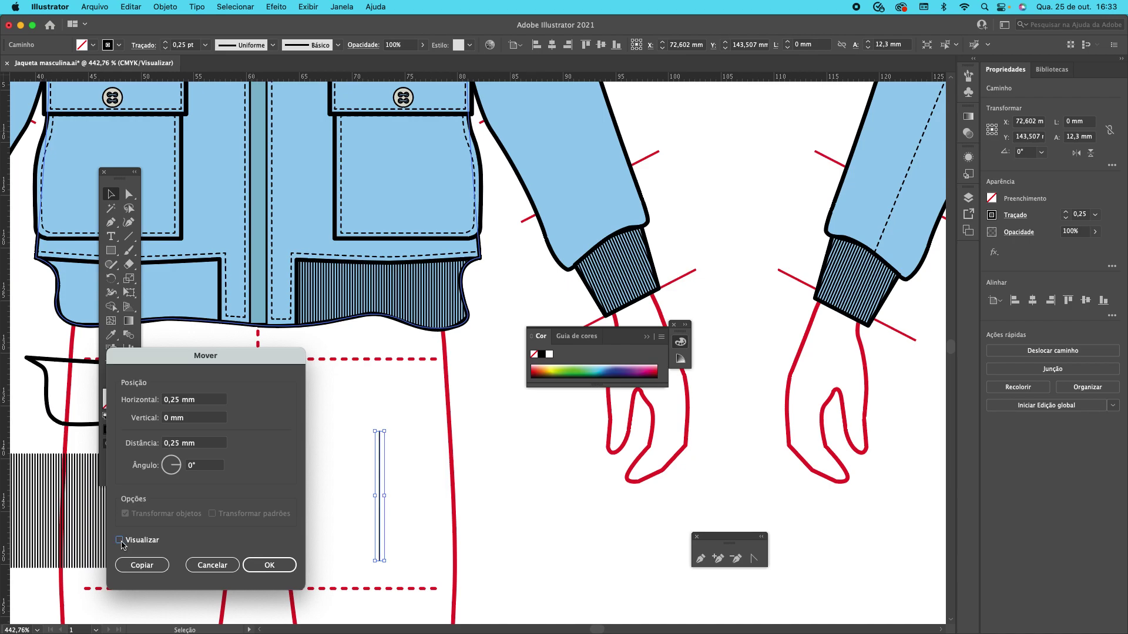
pyautogui.click(141, 565)
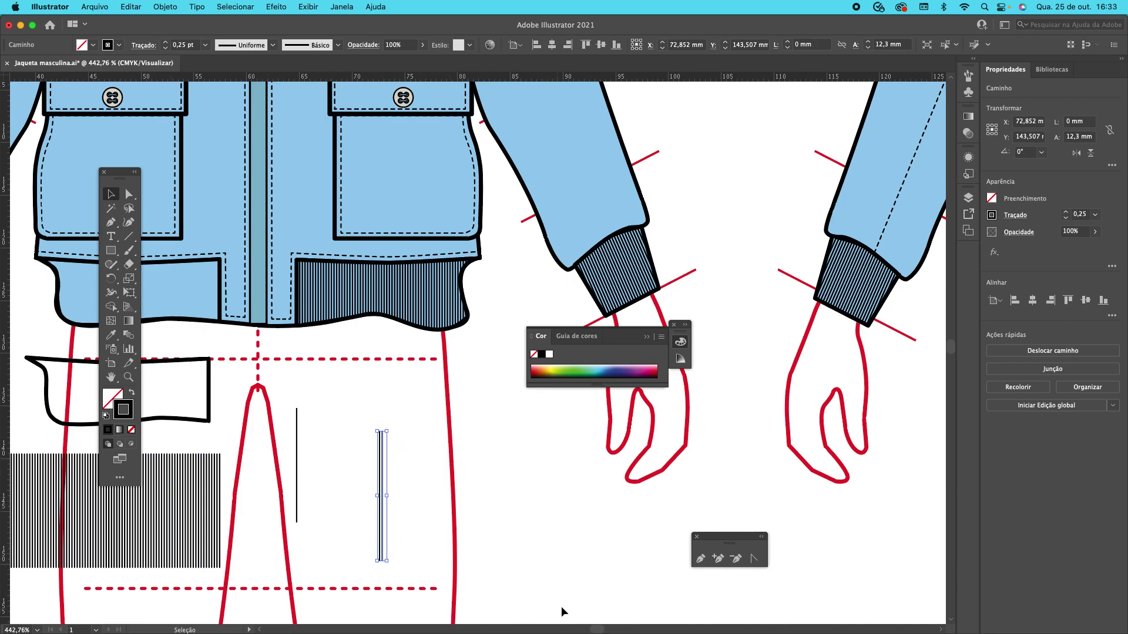
pyautogui.press('a')
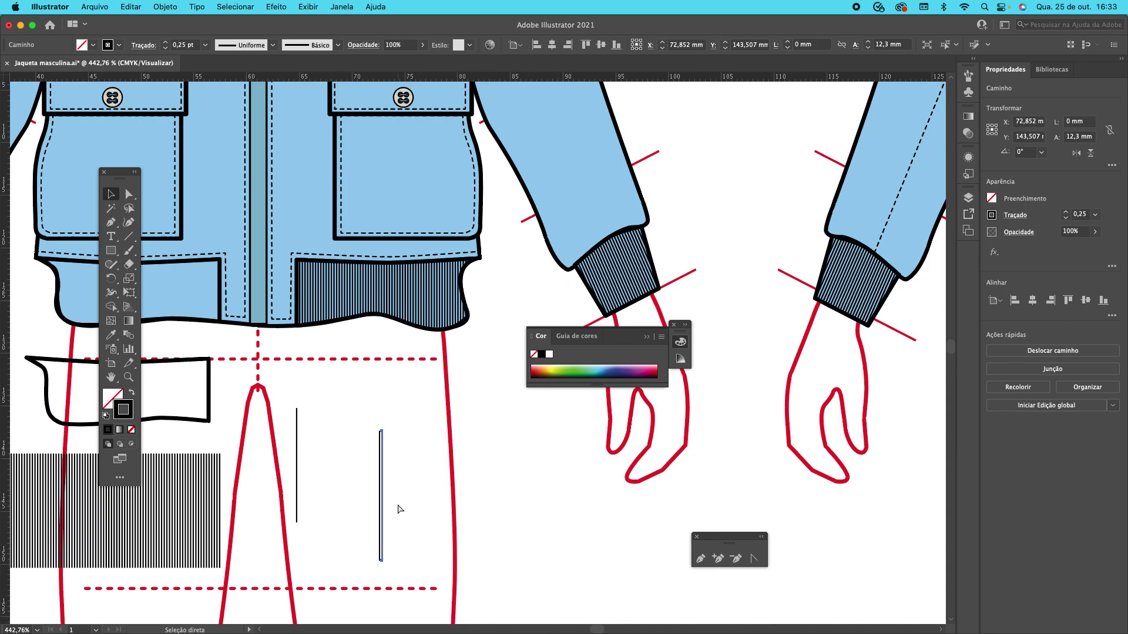
# - Repeat the copy-and-shift transformation on the vertical line until the evenly spaced lines form a rib band about 40 mm wide
pyautogui.press('super+d')
pyautogui.press('super+d')
pyautogui.press('super+d')
pyautogui.press('super+d')
pyautogui.press('super+d')
pyautogui.hotkey('ctrl', 'd')
pyautogui.hotkey('ctrl', 'd')
pyautogui.hotkey('ctrl', 'd')
pyautogui.hotkey('ctrl', 'd')
pyautogui.hotkey('ctrl', 'd')
pyautogui.hotkey('ctrl', 'd')
pyautogui.hotkey('ctrl', 'd')
pyautogui.hotkey('ctrl', 'd')
pyautogui.hotkey('ctrl', 'd')
pyautogui.hotkey('ctrl', 'd')
pyautogui.hotkey('ctrl', 'd')
pyautogui.hotkey('ctrl', 'd')
pyautogui.hotkey('ctrl', 'd')
pyautogui.hotkey('ctrl', 'd')
pyautogui.hotkey('ctrl', 'd')
pyautogui.hotkey('ctrl', 'd')
pyautogui.hotkey('ctrl', 'd')
pyautogui.hotkey('ctrl', 'd')
pyautogui.hotkey('ctrl', 'd')
pyautogui.hotkey('ctrl', 'd')
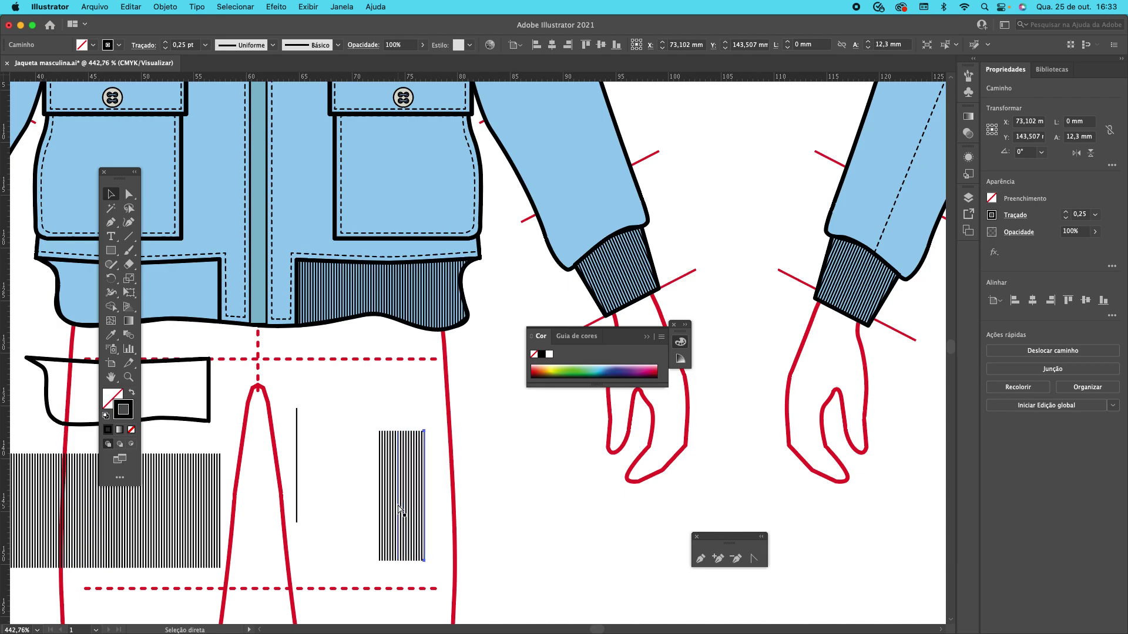
pyautogui.hotkey('ctrl', 'd')
pyautogui.hotkey('ctrl', 'd')
pyautogui.hotkey('ctrl', 'd')
pyautogui.hotkey('ctrl', 'd')
pyautogui.hotkey('ctrl', 'd')
pyautogui.hotkey('ctrl', 'd')
pyautogui.hotkey('ctrl', 'd')
pyautogui.hotkey('ctrl', 'd')
pyautogui.hotkey('ctrl', 'd')
pyautogui.hotkey('ctrl', 'd')
pyautogui.hotkey('ctrl', 'd')
pyautogui.hotkey('ctrl', 'd')
pyautogui.hotkey('ctrl', 'd')
pyautogui.hotkey('ctrl', 'd')
pyautogui.hotkey('ctrl', 'd')
pyautogui.hotkey('ctrl', 'd')
pyautogui.hotkey('ctrl', 'd')
pyautogui.hotkey('ctrl', 'd')
pyautogui.hotkey('ctrl', 'd')
pyautogui.hotkey('ctrl', 'd')
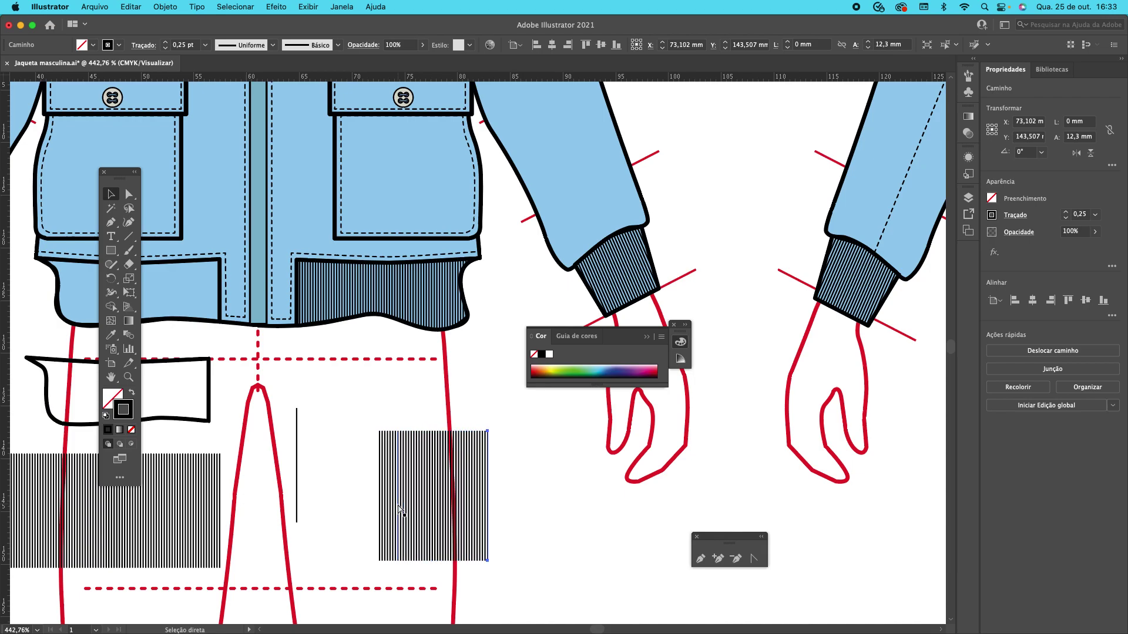
pyautogui.hotkey('ctrl', 'd')
pyautogui.hotkey('ctrl', 'd')
pyautogui.hotkey('ctrl', 'd')
pyautogui.hotkey('ctrl', 'd')
pyautogui.hotkey('ctrl', 'd')
pyautogui.hotkey('ctrl', 'd')
pyautogui.hotkey('ctrl', 'd')
pyautogui.hotkey('ctrl', 'd')
pyautogui.hotkey('ctrl', 'd')
pyautogui.hotkey('ctrl', 'd')
pyautogui.hotkey('ctrl', 'd')
pyautogui.hotkey('ctrl', 'd')
pyautogui.hotkey('ctrl', 'd')
pyautogui.hotkey('ctrl', 'd')
pyautogui.hotkey('ctrl', 'd')
pyautogui.hotkey('ctrl', 'd')
pyautogui.hotkey('ctrl', 'd')
pyautogui.hotkey('ctrl', 'd')
pyautogui.hotkey('ctrl', 'd')
pyautogui.hotkey('ctrl', 'd')
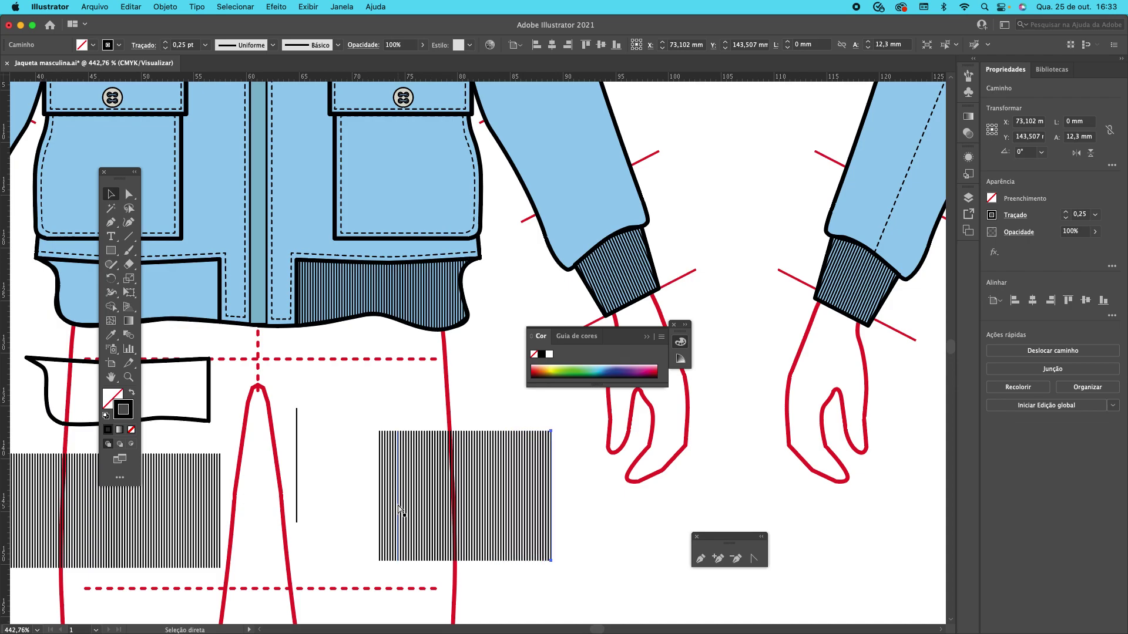
pyautogui.hotkey('ctrl', 'd')
pyautogui.hotkey('ctrl', 'd')
pyautogui.hotkey('ctrl', 'd')
pyautogui.hotkey('ctrl', 'd')
pyautogui.hotkey('ctrl', 'd')
pyautogui.hotkey('ctrl', 'd')
pyautogui.hotkey('ctrl', 'd')
pyautogui.hotkey('ctrl', 'd')
pyautogui.hotkey('ctrl', 'd')
pyautogui.hotkey('ctrl', 'd')
pyautogui.hotkey('ctrl', 'd')
pyautogui.hotkey('ctrl', 'd')
pyautogui.hotkey('ctrl', 'd')
pyautogui.hotkey('ctrl', 'd')
pyautogui.hotkey('ctrl', 'd')
pyautogui.hotkey('ctrl', 'd')
pyautogui.hotkey('ctrl', 'd')
pyautogui.hotkey('ctrl', 'd')
pyautogui.hotkey('ctrl', 'd')
pyautogui.hotkey('ctrl', 'd')
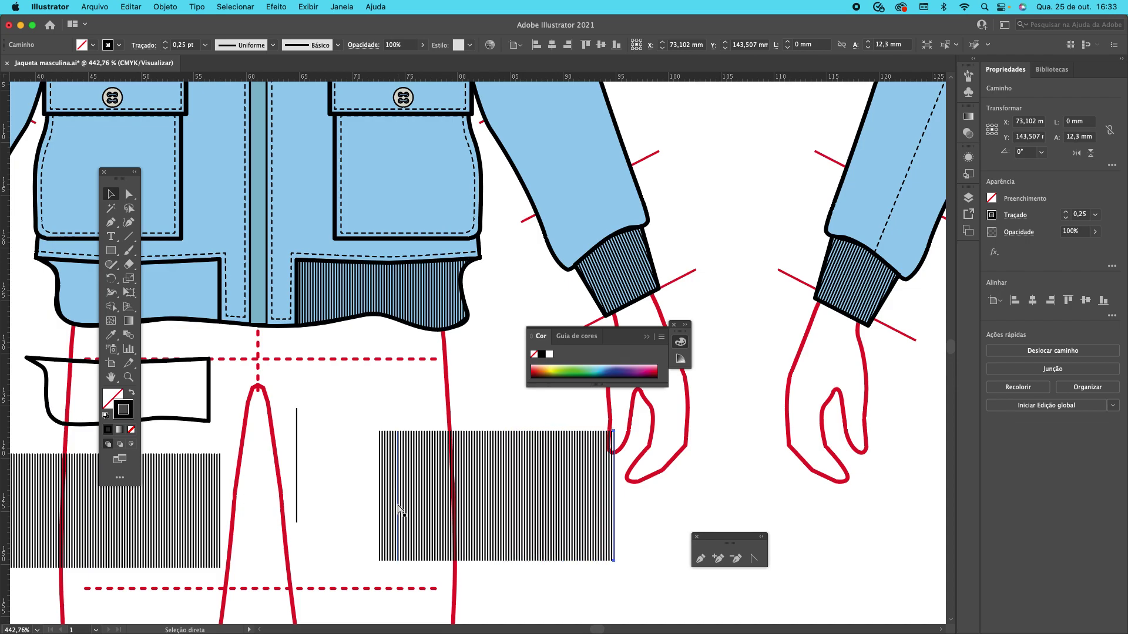
pyautogui.hotkey('ctrl', 'd')
pyautogui.hotkey('ctrl', 'd')
pyautogui.hotkey('ctrl', 'd')
pyautogui.hotkey('ctrl', 'd')
pyautogui.hotkey('ctrl', 'd')
pyautogui.hotkey('ctrl', 'd')
pyautogui.hotkey('ctrl', 'd')
pyautogui.hotkey('ctrl', 'd')
pyautogui.hotkey('ctrl', 'd')
pyautogui.hotkey('ctrl', 'd')
pyautogui.hotkey('ctrl', 'd')
pyautogui.hotkey('ctrl', 'd')
pyautogui.hotkey('ctrl', 'd')
pyautogui.hotkey('ctrl', 'd')
pyautogui.hotkey('ctrl', 'd')
pyautogui.hotkey('ctrl', 'd')
pyautogui.hotkey('ctrl', 'd')
pyautogui.hotkey('ctrl', 'd')
pyautogui.hotkey('ctrl', 'd')
pyautogui.hotkey('ctrl', 'd')
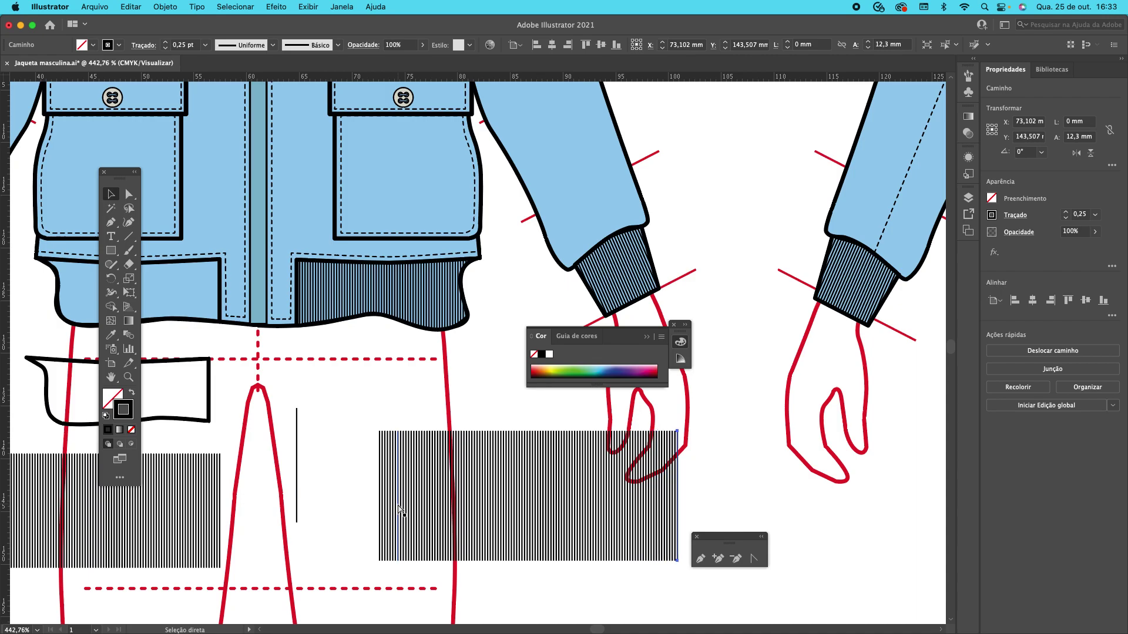
pyautogui.hotkey('ctrl', 'd')
pyautogui.hotkey('ctrl', 'd')
pyautogui.hotkey('ctrl', 'd')
pyautogui.hotkey('ctrl', 'd')
pyautogui.hotkey('ctrl', 'd')
pyautogui.hotkey('ctrl', 'd')
pyautogui.hotkey('ctrl', 'd')
pyautogui.hotkey('ctrl', 'd')
pyautogui.hotkey('ctrl', 'd')
pyautogui.hotkey('ctrl', 'd')
pyautogui.hotkey('ctrl', 'd')
pyautogui.hotkey('ctrl', 'd')
pyautogui.hotkey('ctrl', 'd')
pyautogui.hotkey('ctrl', 'd')
pyautogui.hotkey('ctrl', 'd')
pyautogui.hotkey('ctrl', 'd')
pyautogui.hotkey('ctrl', 'd')
pyautogui.hotkey('ctrl', 'd')
pyautogui.hotkey('ctrl', 'd')
pyautogui.hotkey('ctrl', 'd')
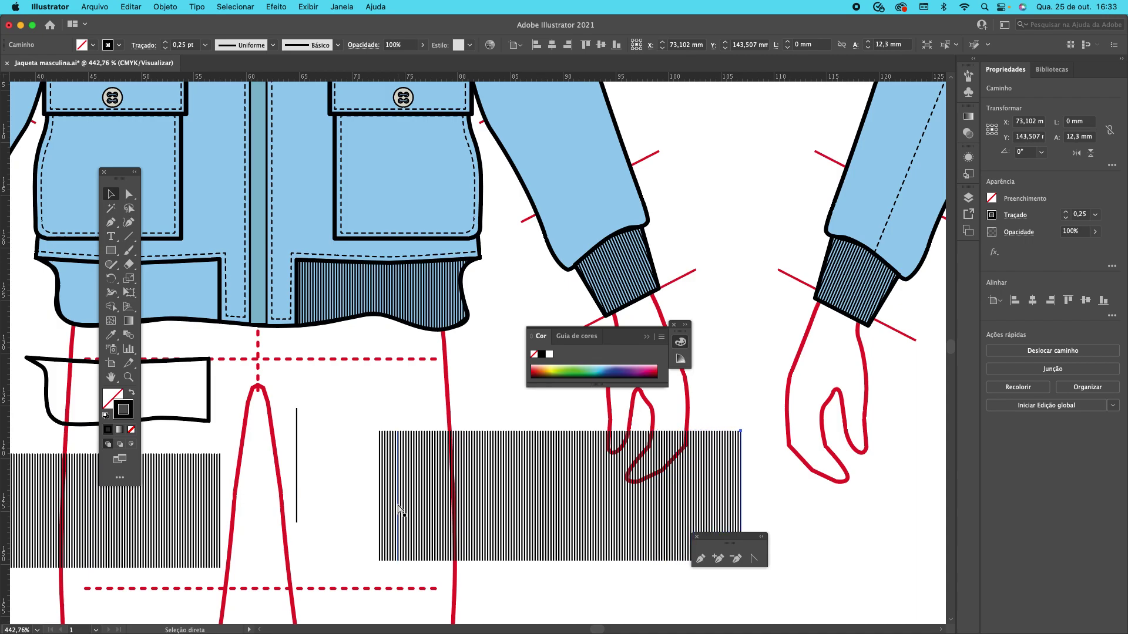
pyautogui.hotkey('ctrl', 'd')
pyautogui.hotkey('ctrl', 'd')
pyautogui.hotkey('ctrl', 'd')
pyautogui.hotkey('ctrl', 'd')
pyautogui.hotkey('ctrl', 'd')
pyautogui.hotkey('ctrl', 'd')
pyautogui.hotkey('ctrl', 'd')
pyautogui.hotkey('ctrl', 'd')
pyautogui.hotkey('ctrl', 'd')
pyautogui.hotkey('ctrl', 'd')
pyautogui.hotkey('ctrl', 'd')
pyautogui.hotkey('ctrl', 'd')
pyautogui.hotkey('ctrl', 'd')
pyautogui.hotkey('ctrl', 'd')
pyautogui.hotkey('ctrl', 'd')
pyautogui.hotkey('ctrl', 'd')
pyautogui.hotkey('ctrl', 'd')
pyautogui.hotkey('ctrl', 'd')
pyautogui.hotkey('ctrl', 'd')
pyautogui.hotkey('ctrl', 'd')
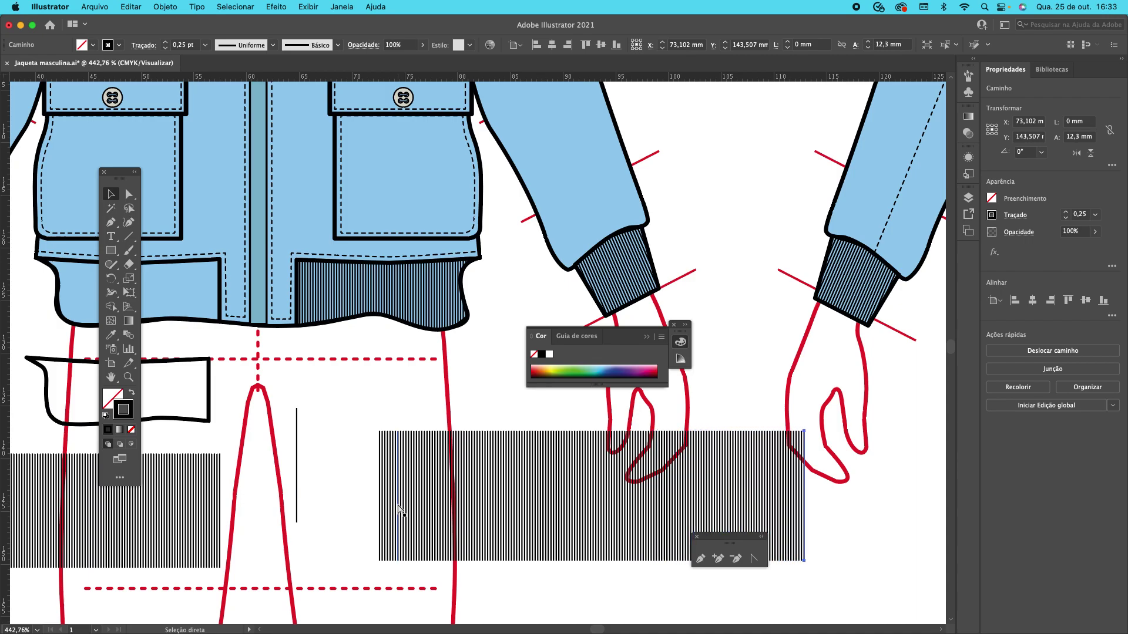
# - Repeat the copy-and-shift transformation on the vertical line until the rib band is about 51,5 mm wide
pyautogui.hotkey('ctrl', 'd')
pyautogui.hotkey('ctrl', 'd')
pyautogui.hotkey('ctrl', 'd')
pyautogui.hotkey('ctrl', 'd')
pyautogui.hotkey('ctrl', 'd')
pyautogui.hotkey('ctrl', 'd')
pyautogui.hotkey('ctrl', 'd')
pyautogui.hotkey('ctrl', 'd')
pyautogui.hotkey('ctrl', 'd')
pyautogui.hotkey('ctrl', 'd')
pyautogui.hotkey('ctrl', 'd')
pyautogui.hotkey('ctrl', 'd')
pyautogui.hotkey('ctrl', 'd')
pyautogui.hotkey('ctrl', 'd')
pyautogui.hotkey('ctrl', 'd')
pyautogui.hotkey('ctrl', 'd')
pyautogui.hotkey('ctrl', 'd')
pyautogui.hotkey('ctrl', 'd')
pyautogui.hotkey('ctrl', 'd')
pyautogui.hotkey('ctrl', 'd')
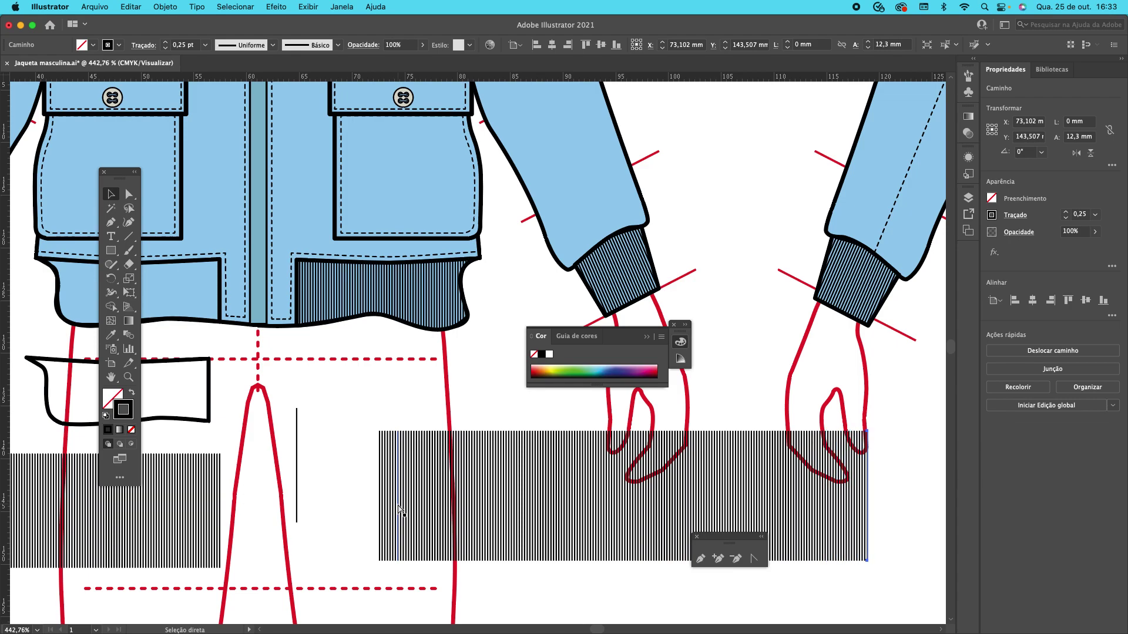
pyautogui.hotkey('ctrl', 'd')
pyautogui.hotkey('ctrl', 'd')
pyautogui.hotkey('ctrl', 'd')
pyautogui.hotkey('ctrl', 'd')
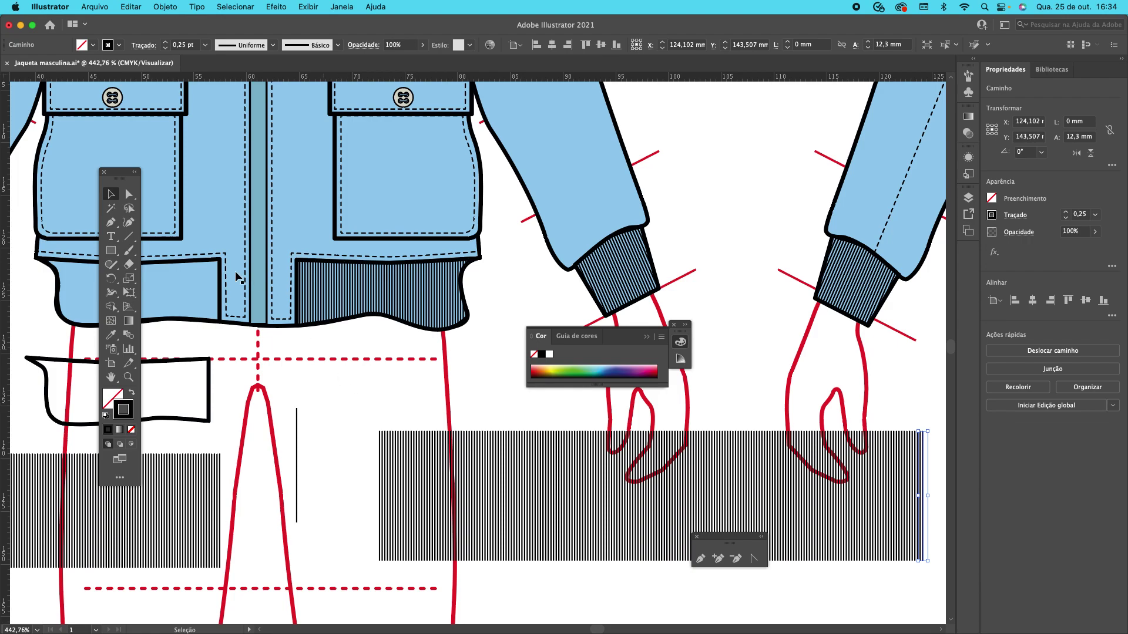
# - Select all the vertical lines of the new rib band and group them
pyautogui.click(354, 408)
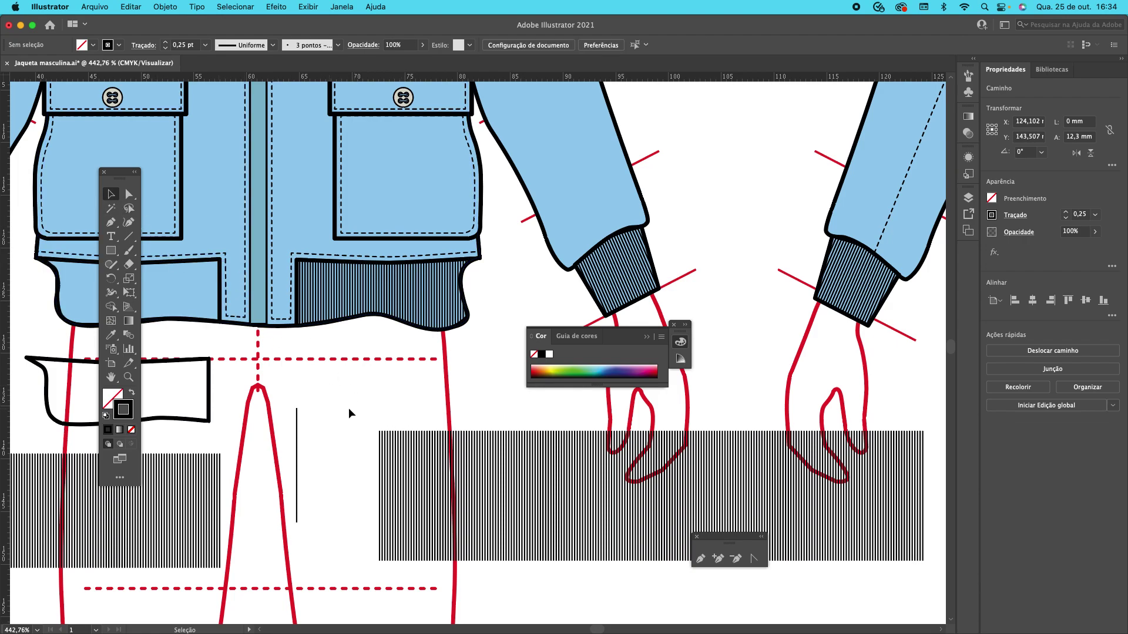
pyautogui.moveTo(350, 409); pyautogui.dragTo(928, 590)
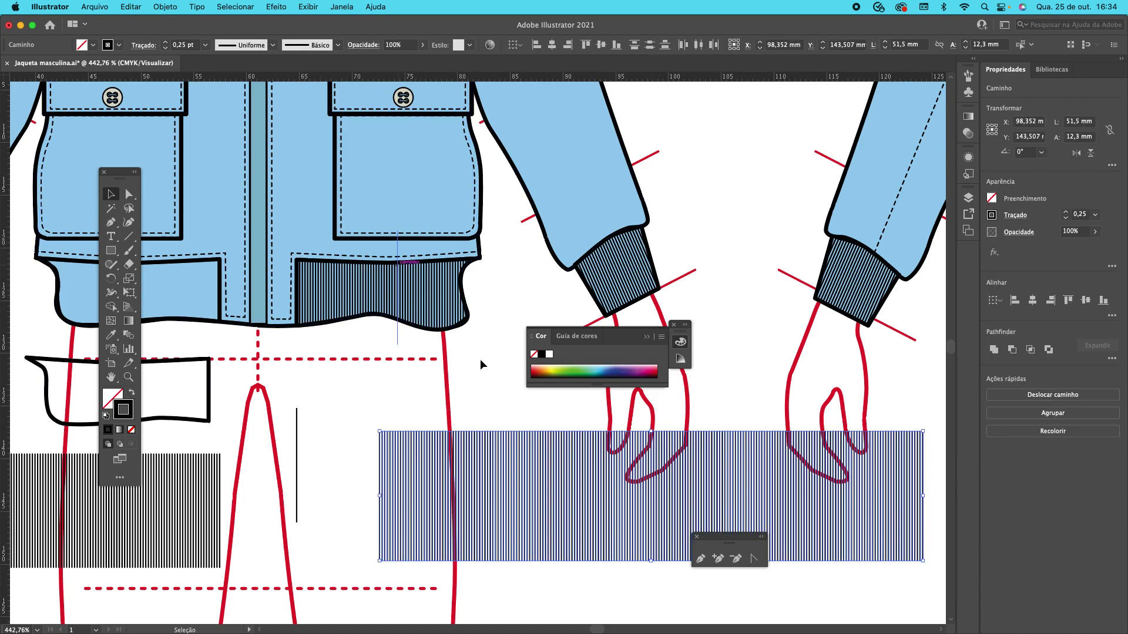
pyautogui.click(495, 411)
pyautogui.moveTo(919, 515); pyautogui.dragTo(926, 512)
pyautogui.click(160, 7)
pyautogui.click(171, 68)
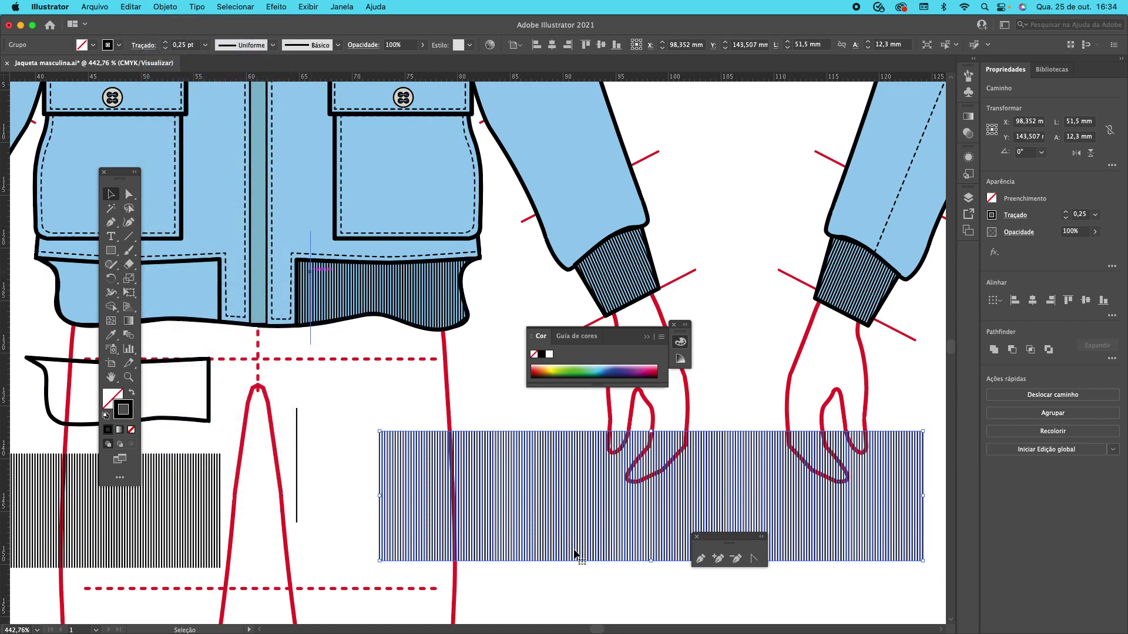
# - Move the new rib group slightly upward and delete the older rib band beside it
pyautogui.click(557, 568)
pyautogui.moveTo(522, 513); pyautogui.dragTo(501, 495)
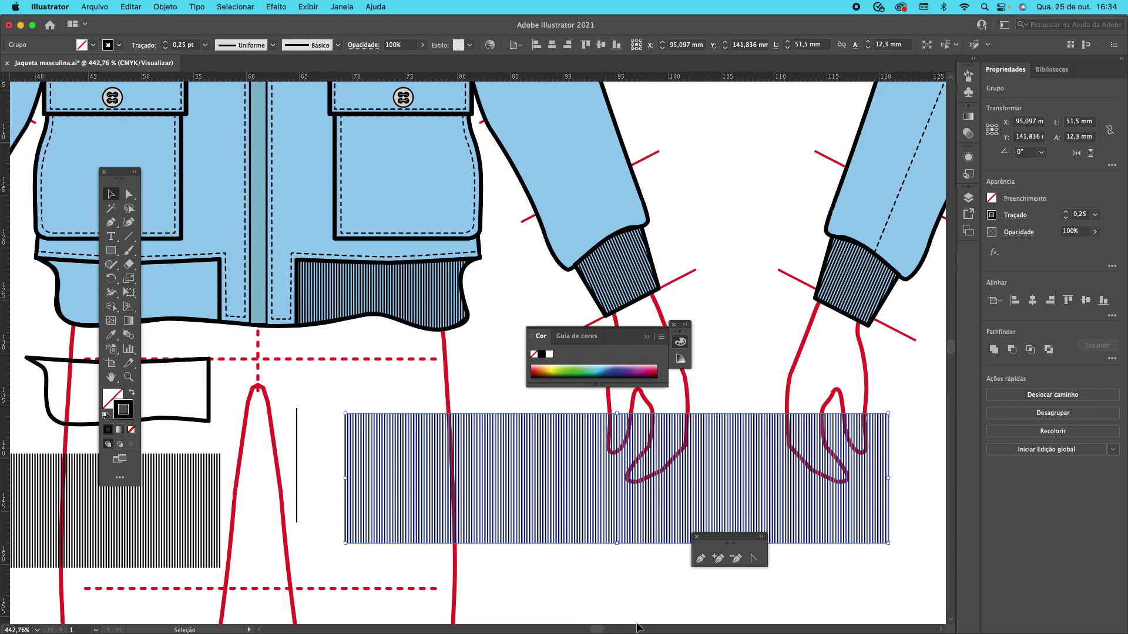
pyautogui.moveTo(589, 527); pyautogui.dragTo(626, 503)
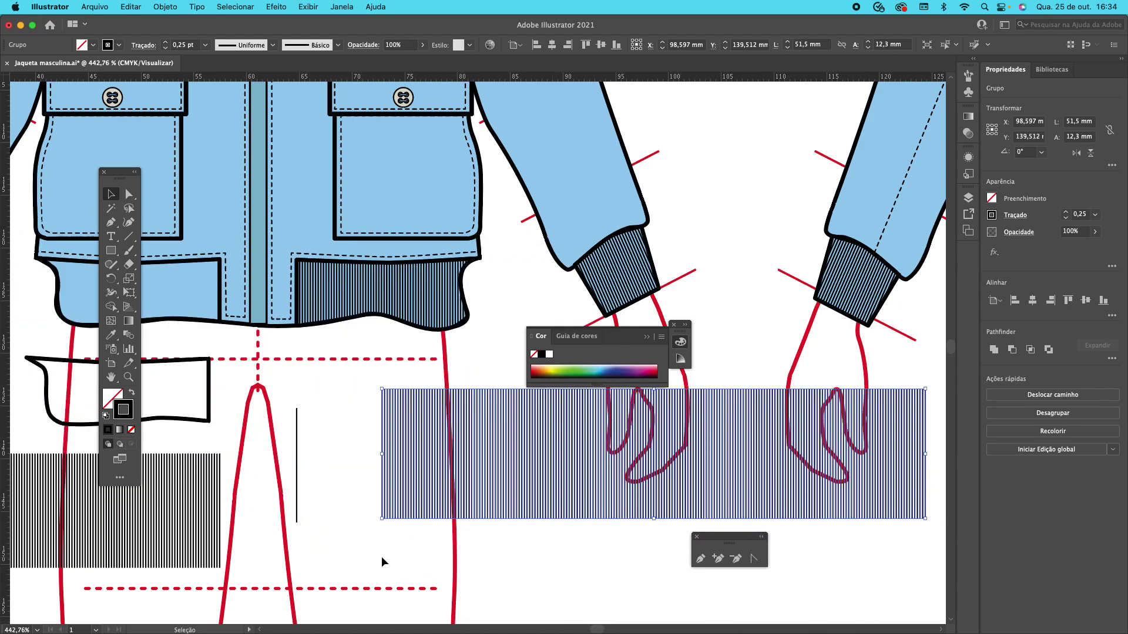
pyautogui.click(198, 526)
pyautogui.press('Delete')
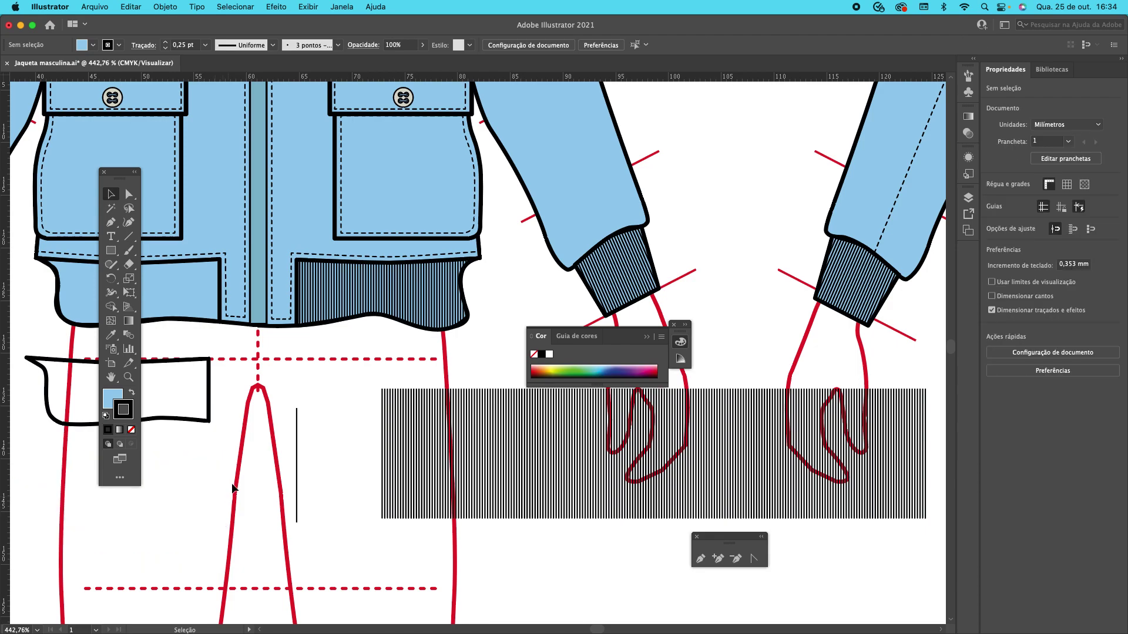
# - Duplicate the rib group, placing one over the back view's left cuff and the other below the front waistband
pyautogui.click(505, 459)
pyautogui.moveTo(505, 459); pyautogui.dragTo(675, 309)
pyautogui.moveTo(427, 504)
pyautogui.mouseDown()
pyautogui.moveTo(385, 520)
pyautogui.moveTo(420, 499)
pyautogui.mouseUp()
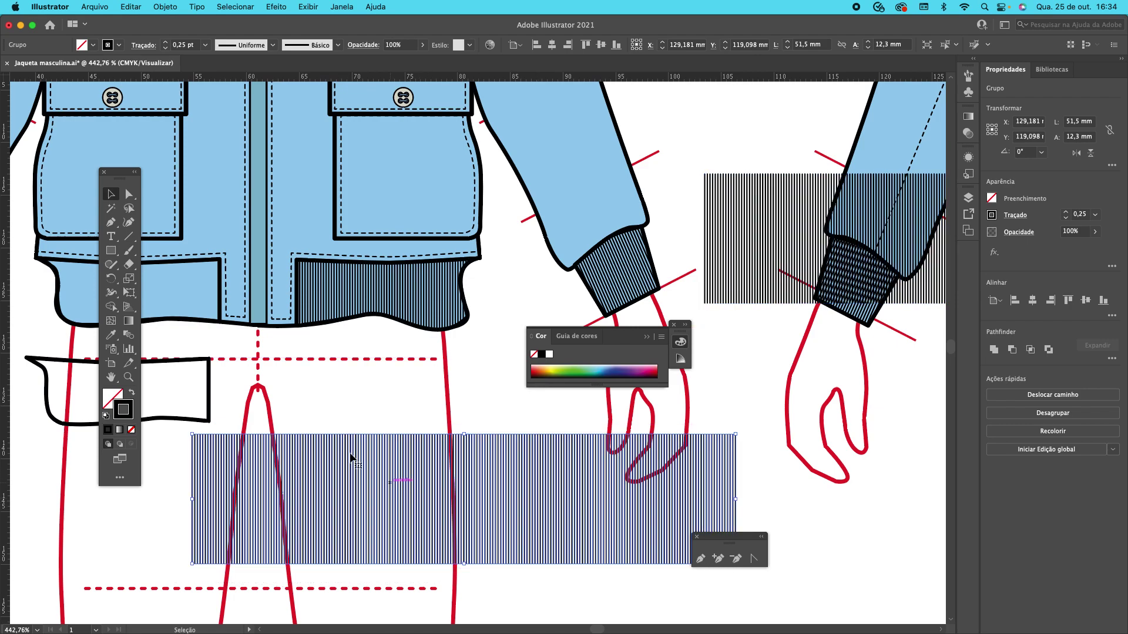
# - Move the left waistband panel's outline into the gap between the jacket front and the rib group
pyautogui.moveTo(211, 406); pyautogui.dragTo(476, 393)
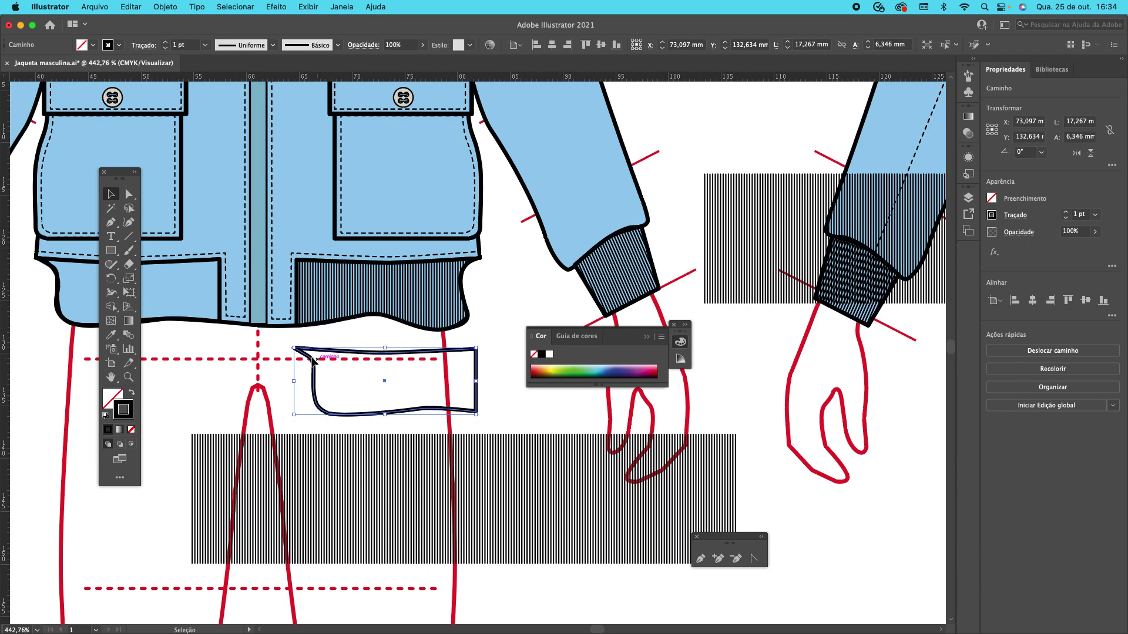
pyautogui.moveTo(119, 175); pyautogui.dragTo(85, 363)
pyautogui.moveTo(361, 358); pyautogui.dragTo(353, 367)
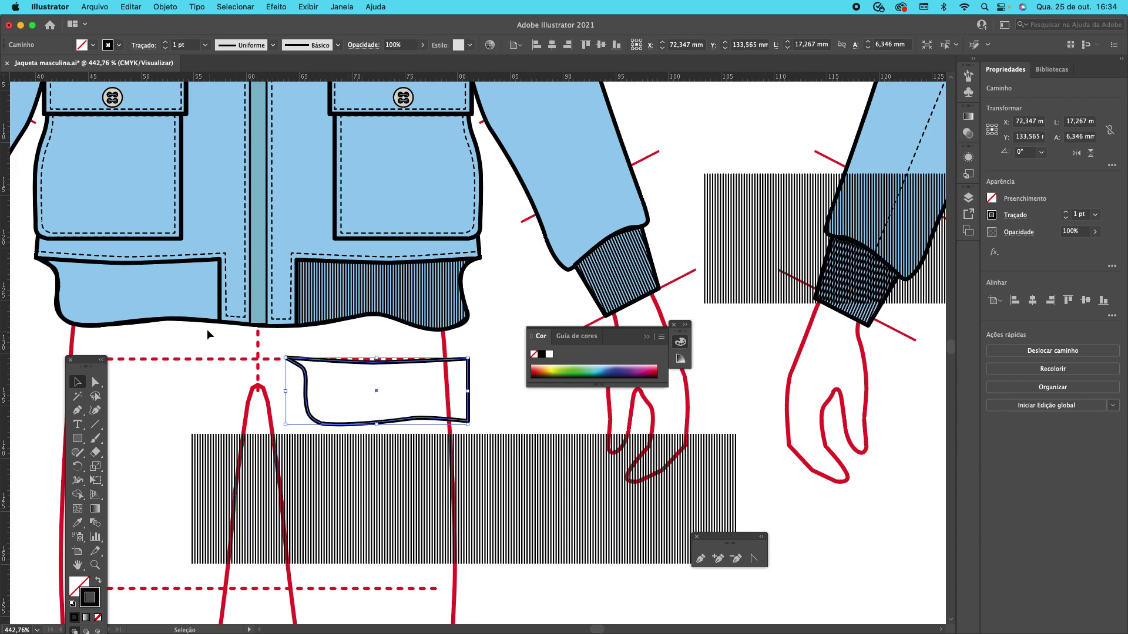
pyautogui.moveTo(324, 365); pyautogui.dragTo(322, 356)
pyautogui.moveTo(88, 368); pyautogui.dragTo(99, 289)
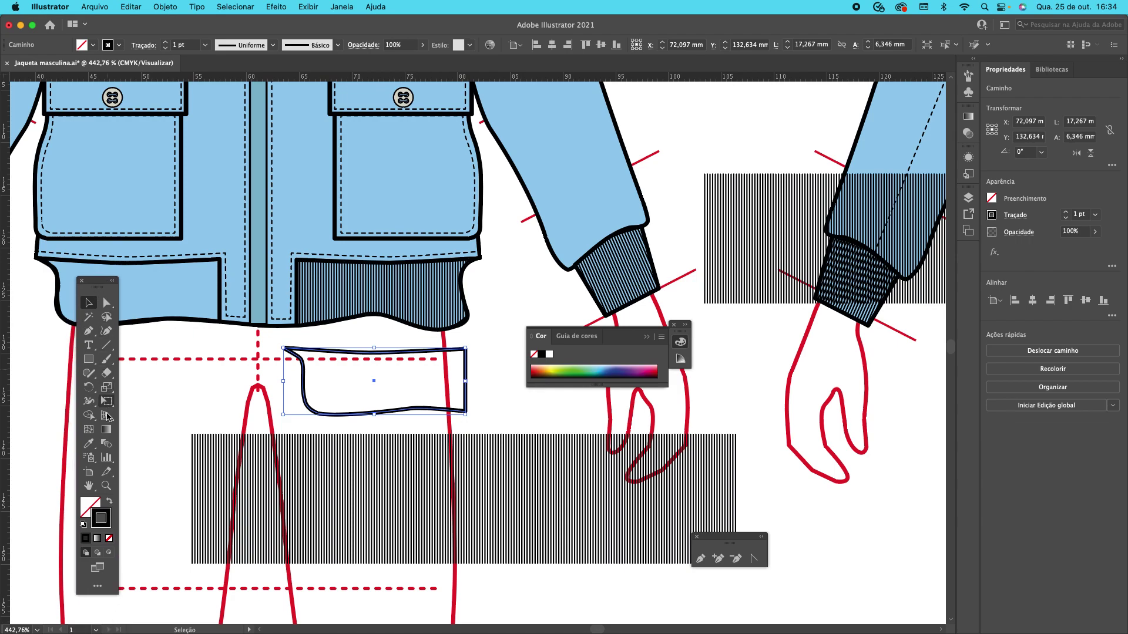
# - Fill the waistband panel outline with the jacket's light blue, sampled with the Eyedropper, and remove its stroke
pyautogui.click(87, 538)
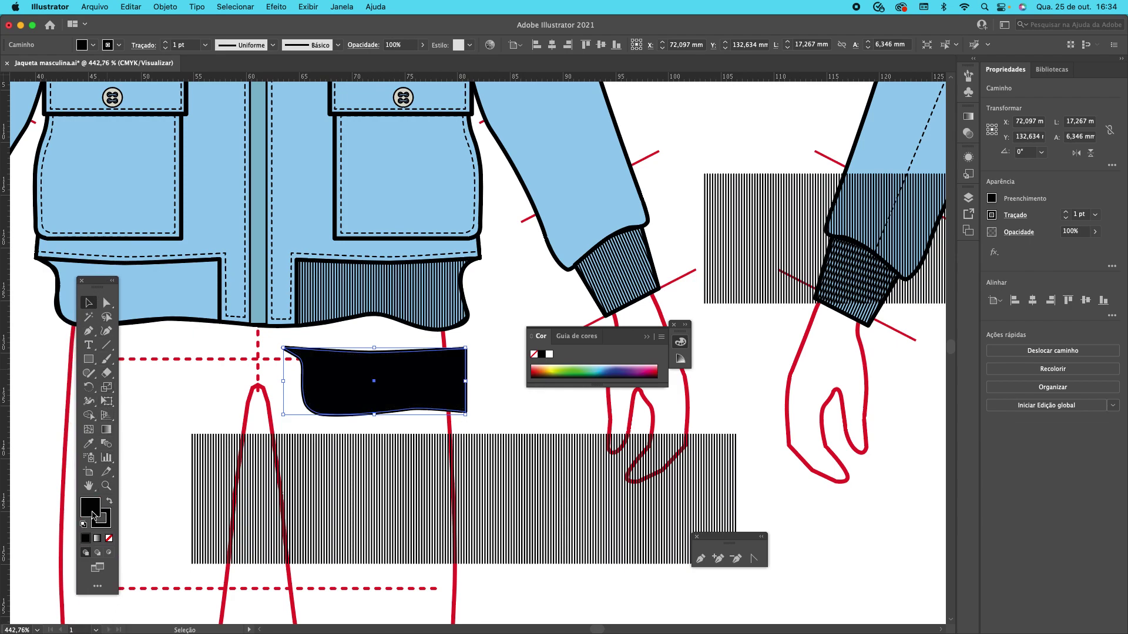
pyautogui.click(88, 444)
pyautogui.click(144, 276)
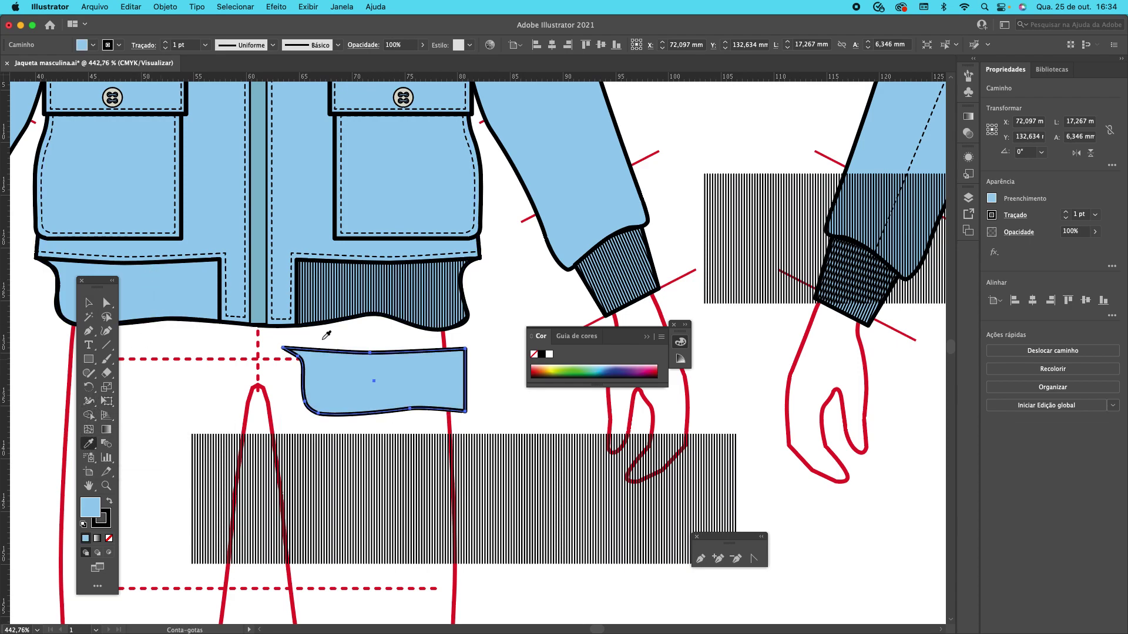
pyautogui.click(88, 303)
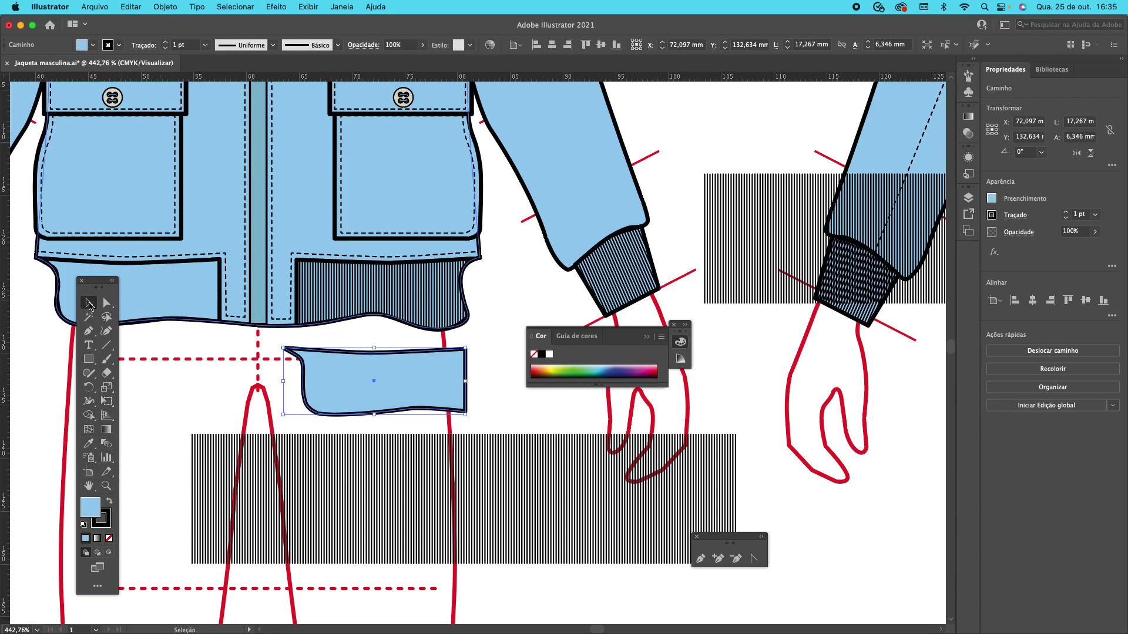
pyautogui.click(108, 519)
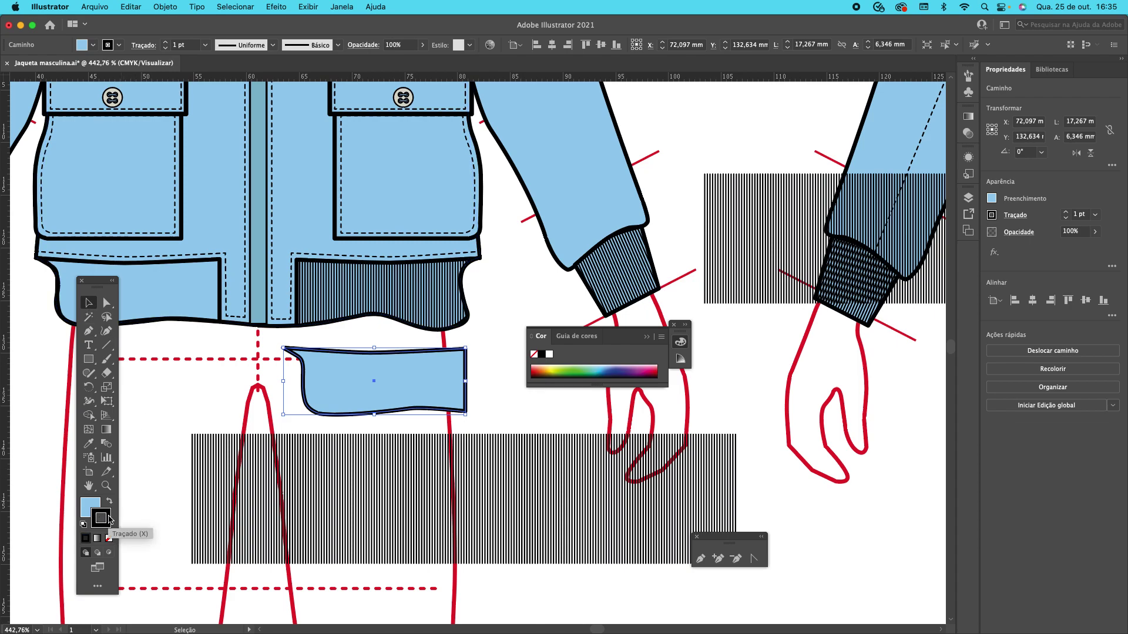
pyautogui.click(110, 539)
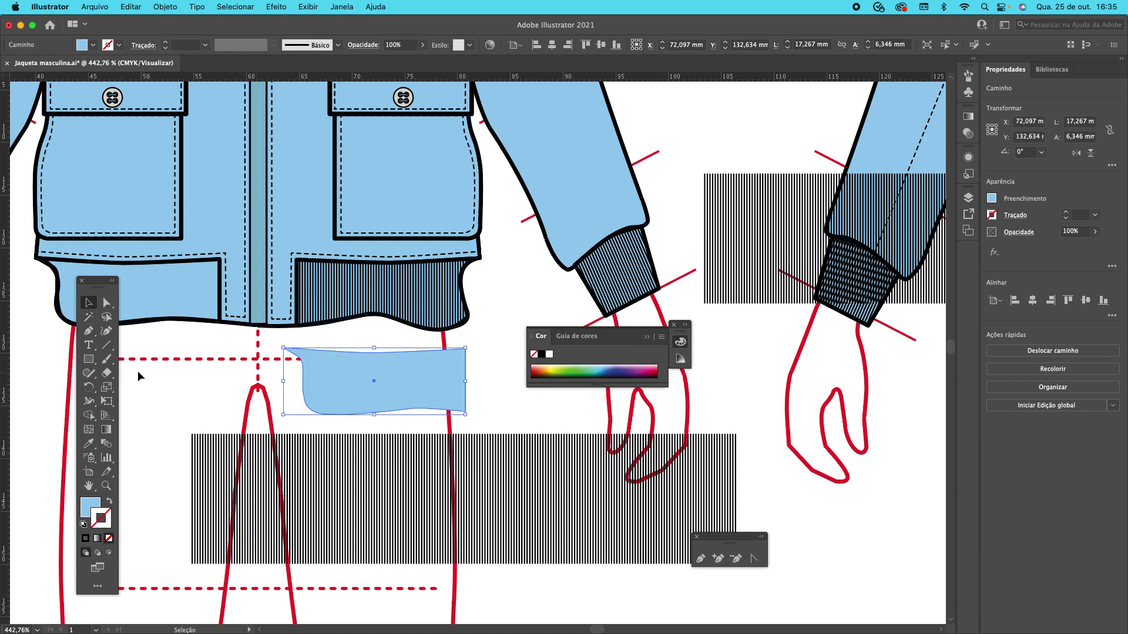
# - Place the blue waistband shape over the rib group and send the ribs to the back
pyautogui.click(87, 303)
pyautogui.moveTo(318, 370); pyautogui.dragTo(453, 388)
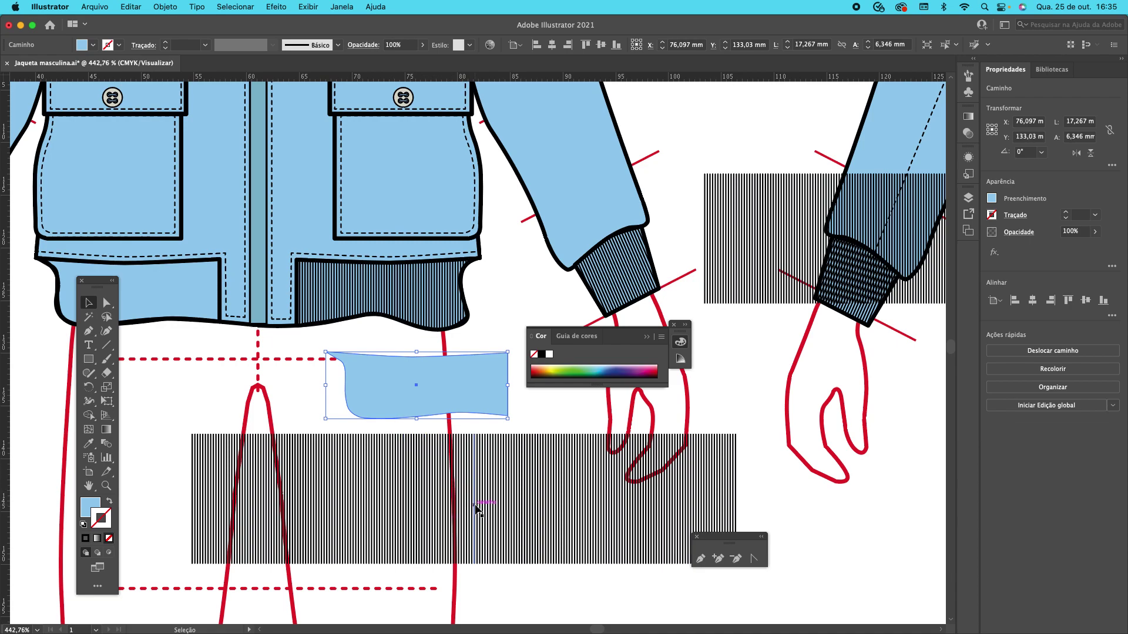
pyautogui.moveTo(435, 410); pyautogui.dragTo(426, 534)
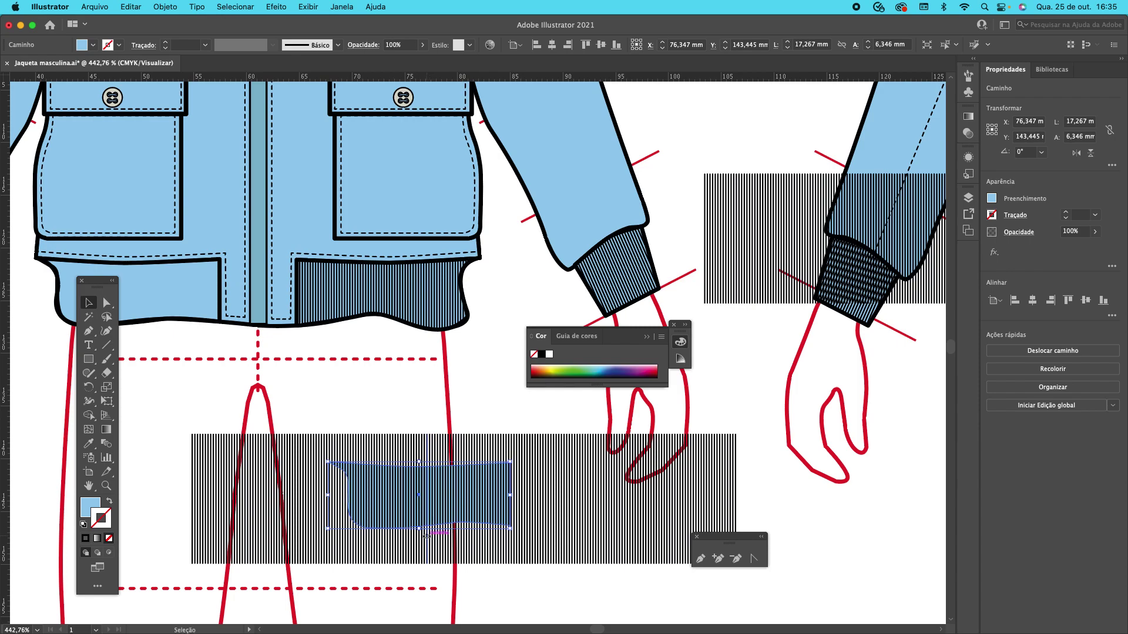
pyautogui.moveTo(327, 464); pyautogui.dragTo(309, 440)
pyautogui.rightClick(309, 439)
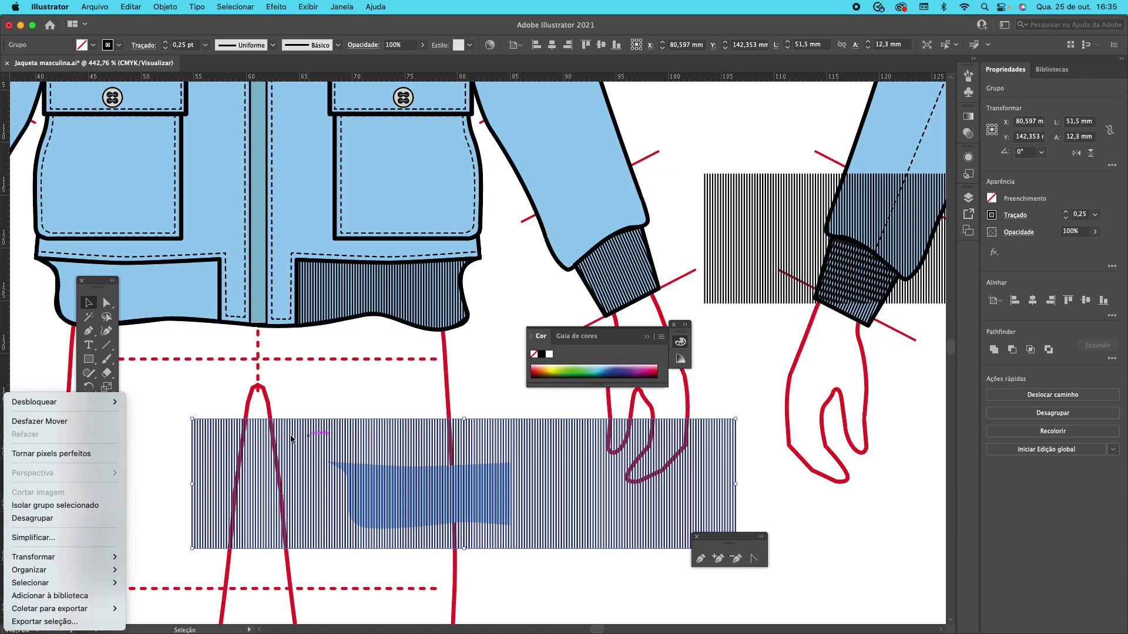
pyautogui.moveTo(59, 571)
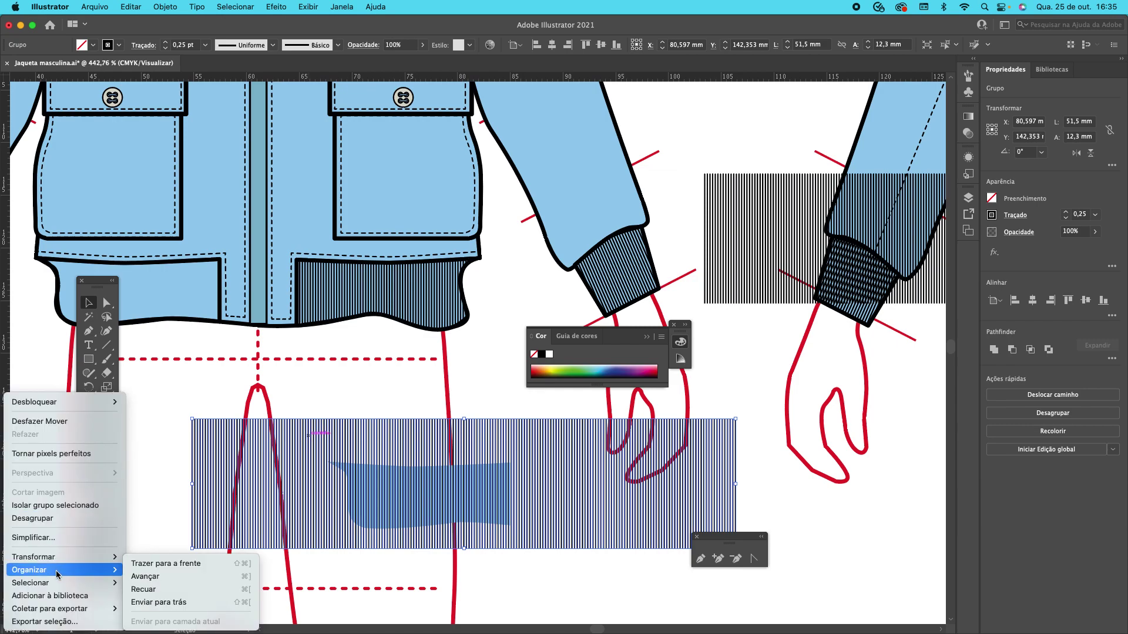
pyautogui.click(175, 603)
pyautogui.click(337, 410)
pyautogui.moveTo(383, 488)
pyautogui.mouseDown()
pyautogui.moveTo(347, 453)
pyautogui.moveTo(370, 470)
pyautogui.mouseUp()
pyautogui.click(333, 396)
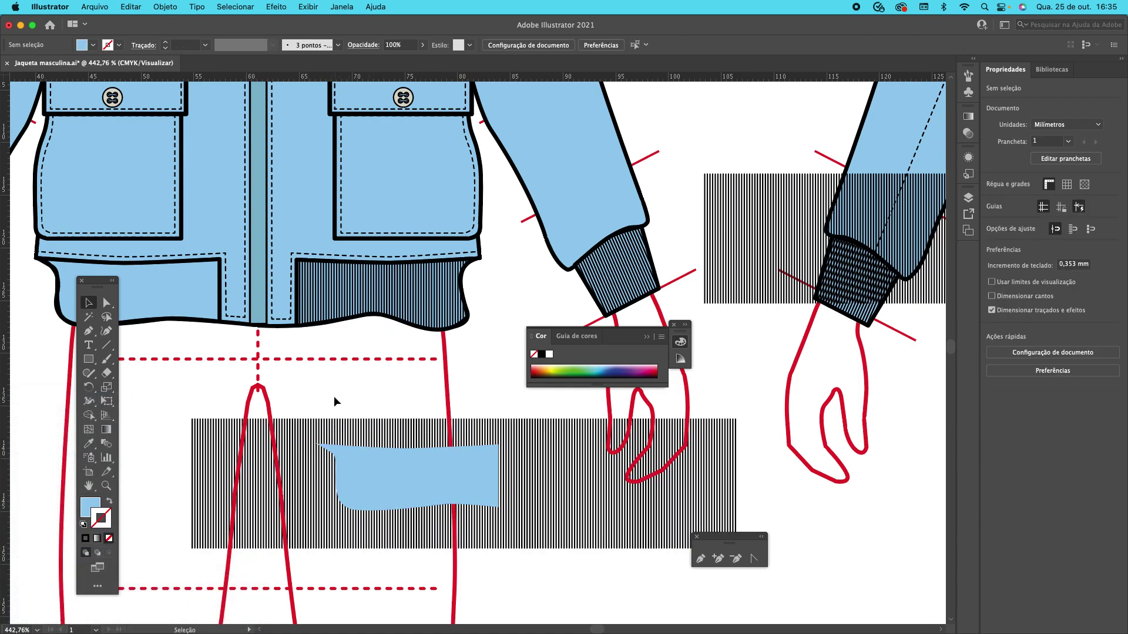
# - Select the blue shape with the rib group and make a clipping mask from them
pyautogui.moveTo(464, 517); pyautogui.dragTo(468, 521)
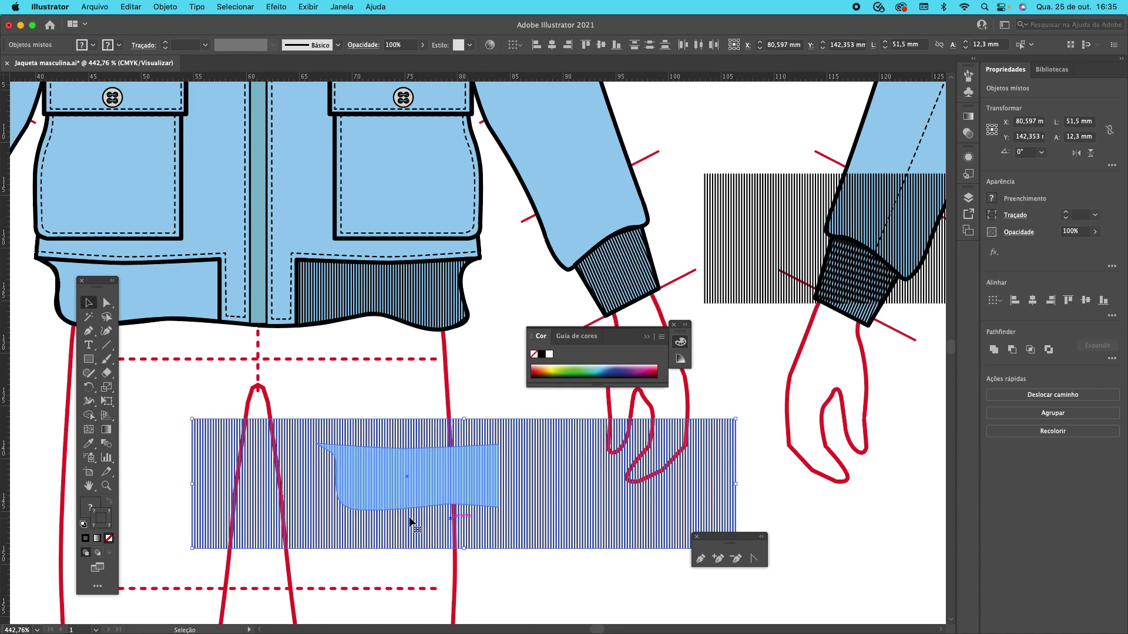
pyautogui.click(157, 6)
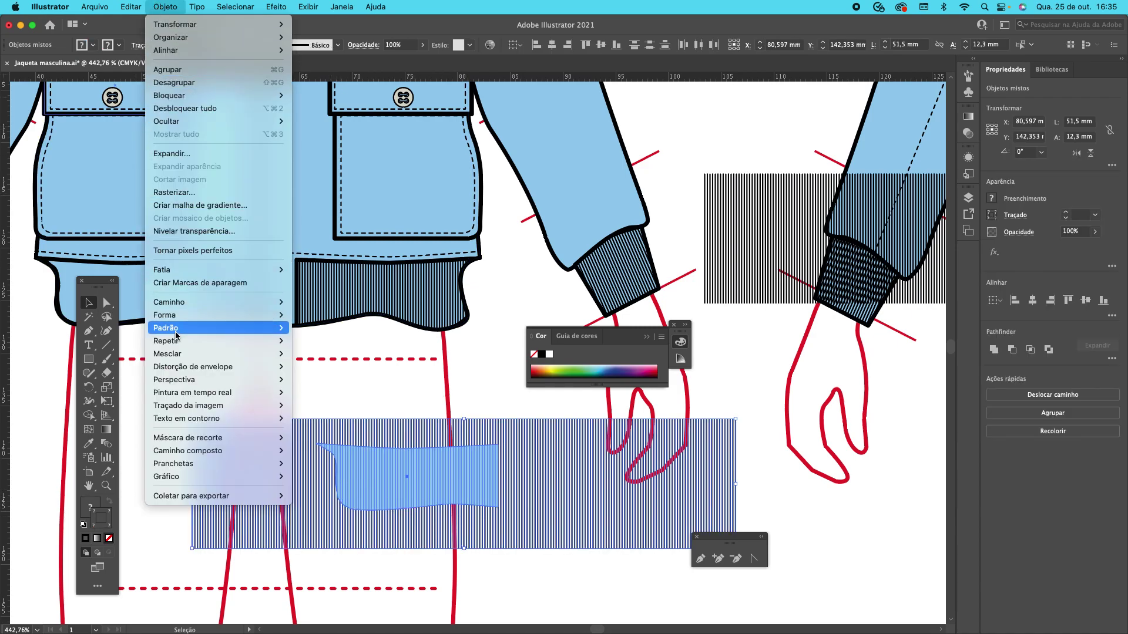
pyautogui.click(315, 439)
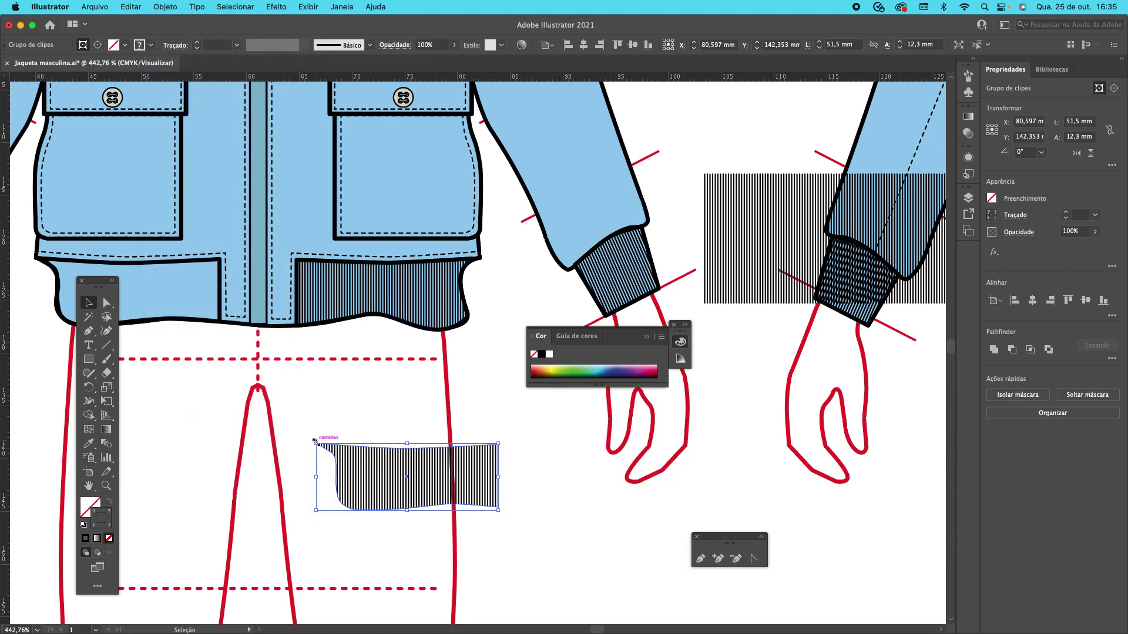
# - Place the clipped ribs on the left waistband panel of the jacket front
pyautogui.moveTo(394, 476); pyautogui.dragTo(379, 445)
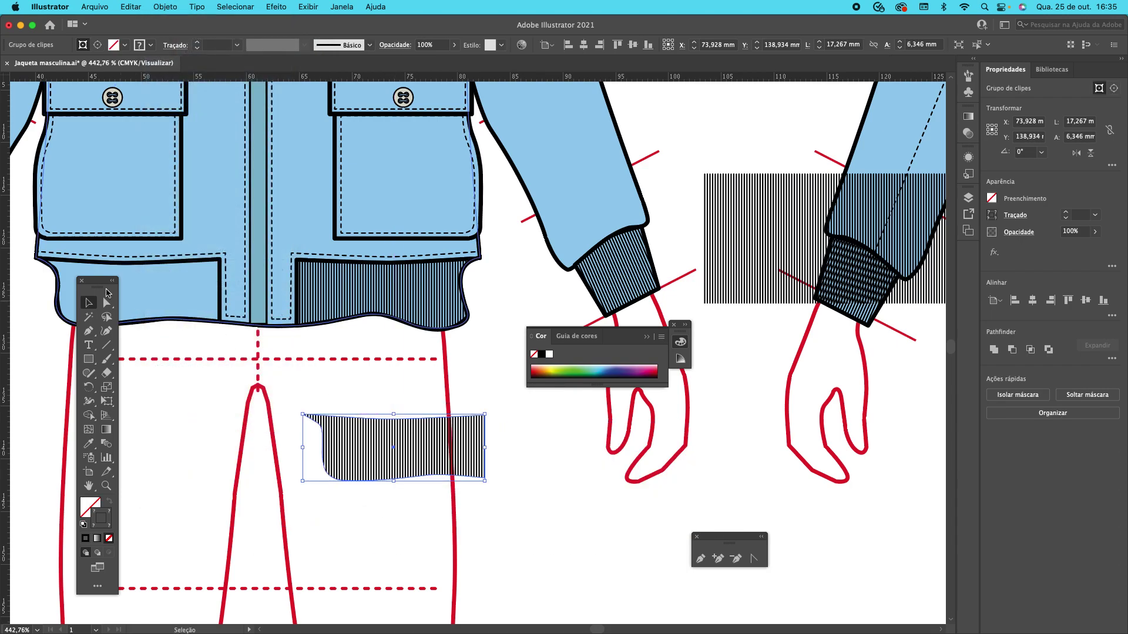
pyautogui.moveTo(99, 289); pyautogui.dragTo(614, 431)
pyautogui.moveTo(420, 437); pyautogui.dragTo(171, 288)
pyautogui.click(199, 423)
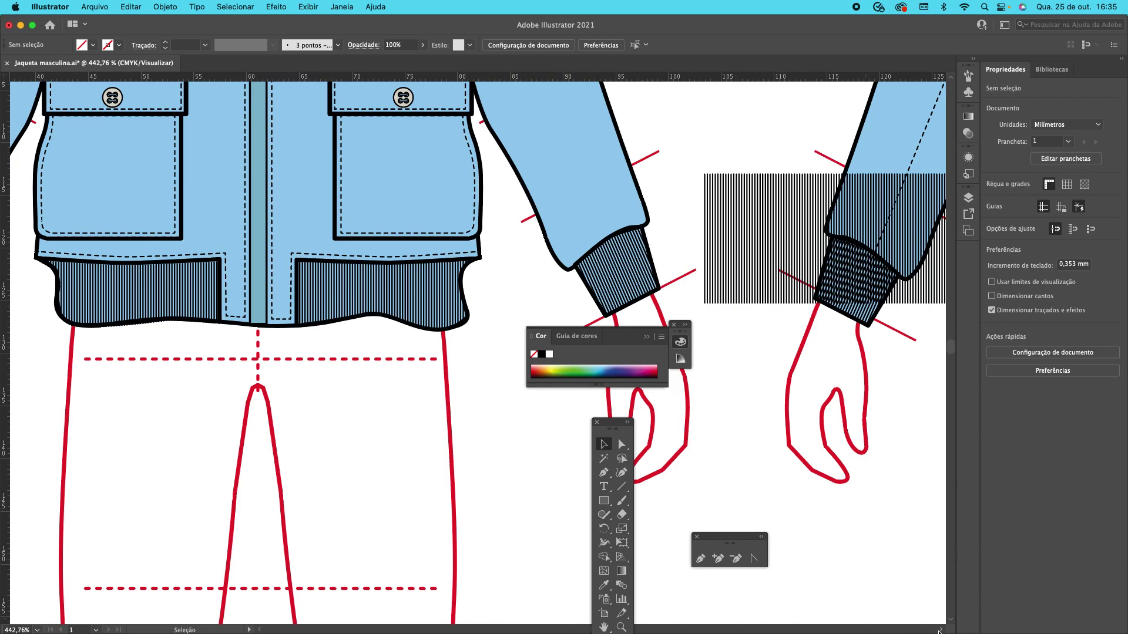
# - Shift the spare rib group on the back view upward so it clears the jacket's back waistband
pyautogui.hscroll(15, 939, 631)
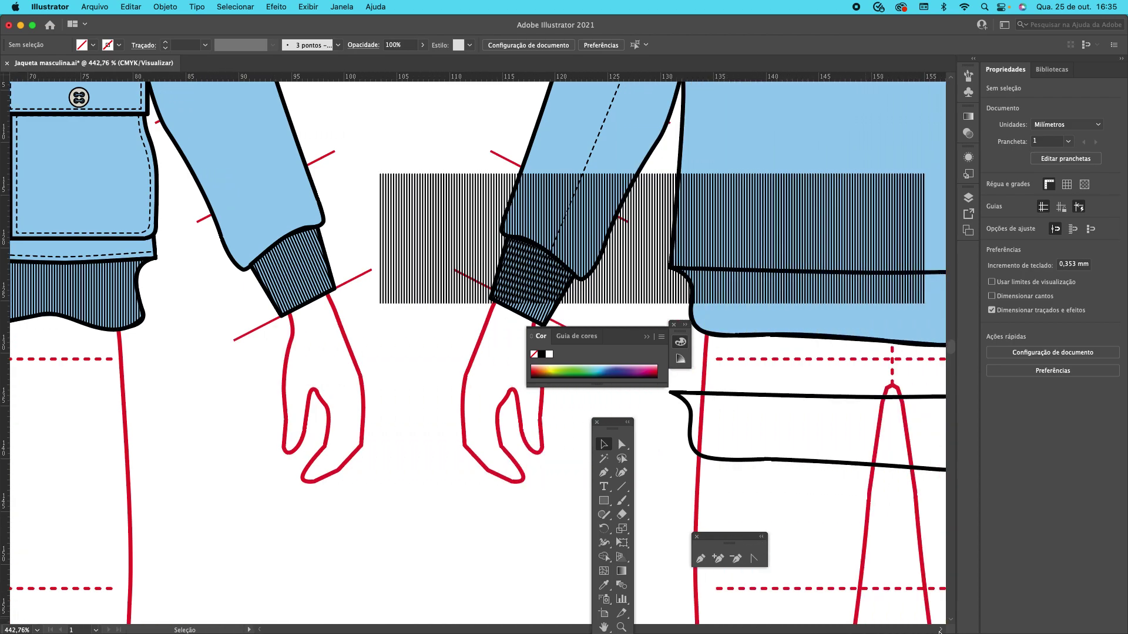
pyautogui.hscroll(6, 940, 631)
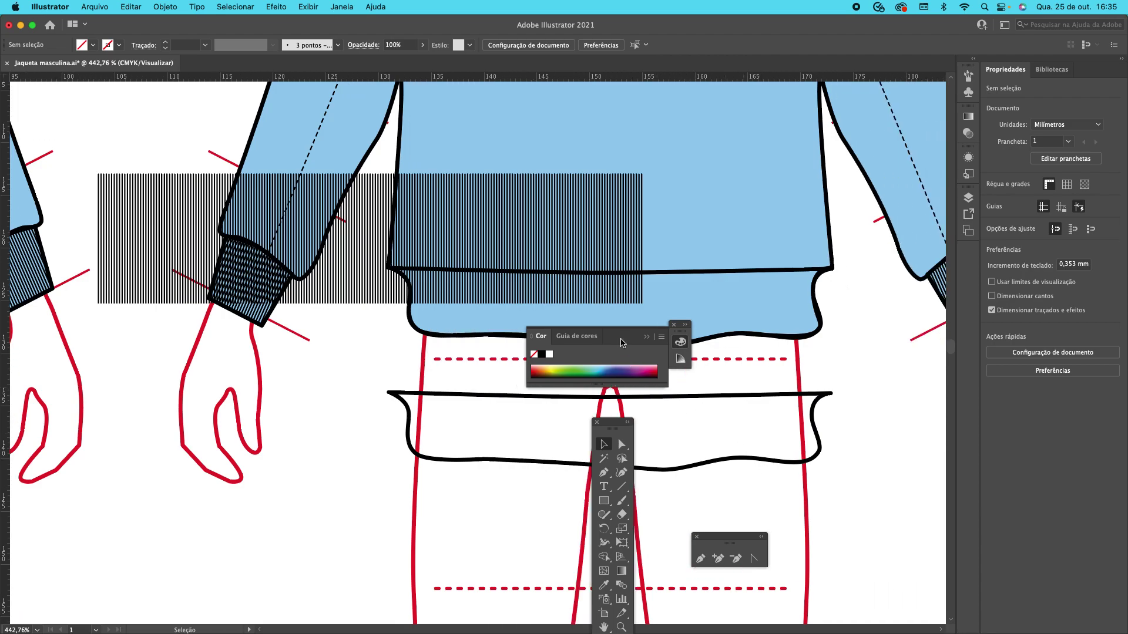
pyautogui.moveTo(610, 337); pyautogui.dragTo(264, 481)
pyautogui.moveTo(333, 293)
pyautogui.mouseDown()
pyautogui.moveTo(549, 371)
pyautogui.moveTo(596, 358)
pyautogui.moveTo(350, 260)
pyautogui.mouseUp()
# - Position the back waistband outline just below the jacket back and fill it with the jacket's sampled light blue
pyautogui.moveTo(439, 395)
pyautogui.mouseDown()
pyautogui.moveTo(417, 295)
pyautogui.moveTo(429, 270)
pyautogui.moveTo(435, 428)
pyautogui.moveTo(409, 421)
pyautogui.mouseUp()
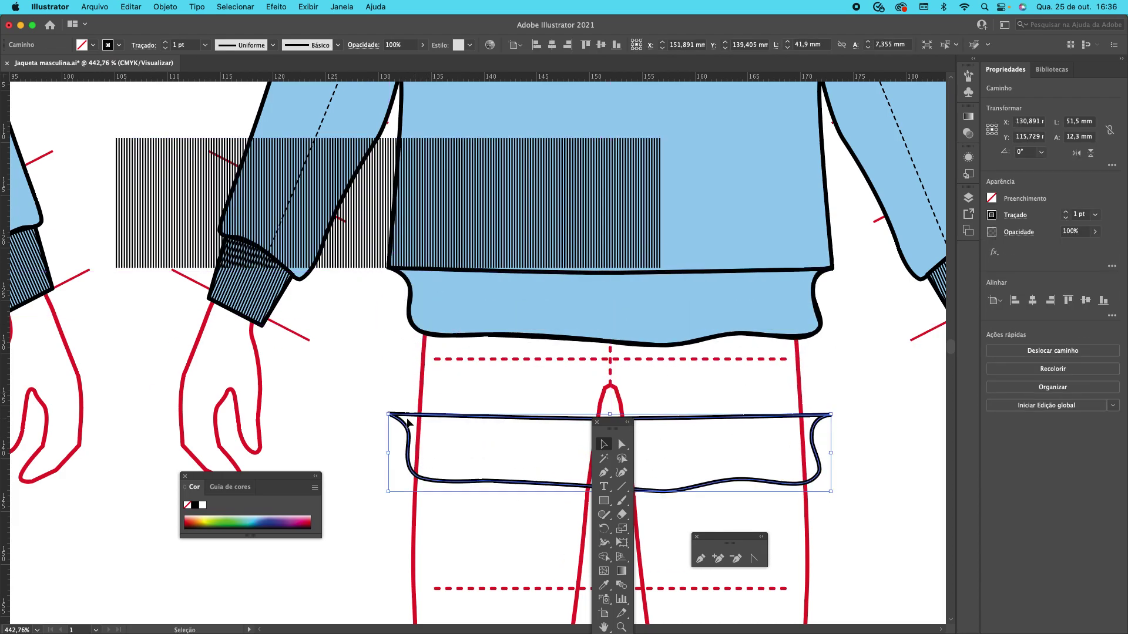
pyautogui.moveTo(569, 418); pyautogui.dragTo(560, 397)
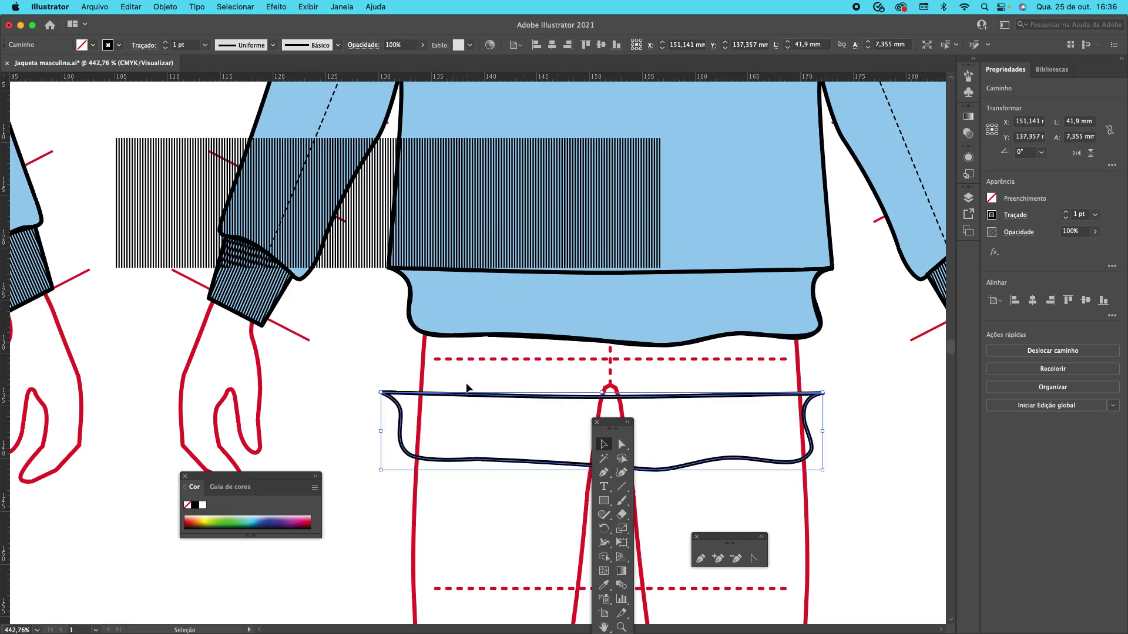
pyautogui.moveTo(464, 398); pyautogui.dragTo(451, 382)
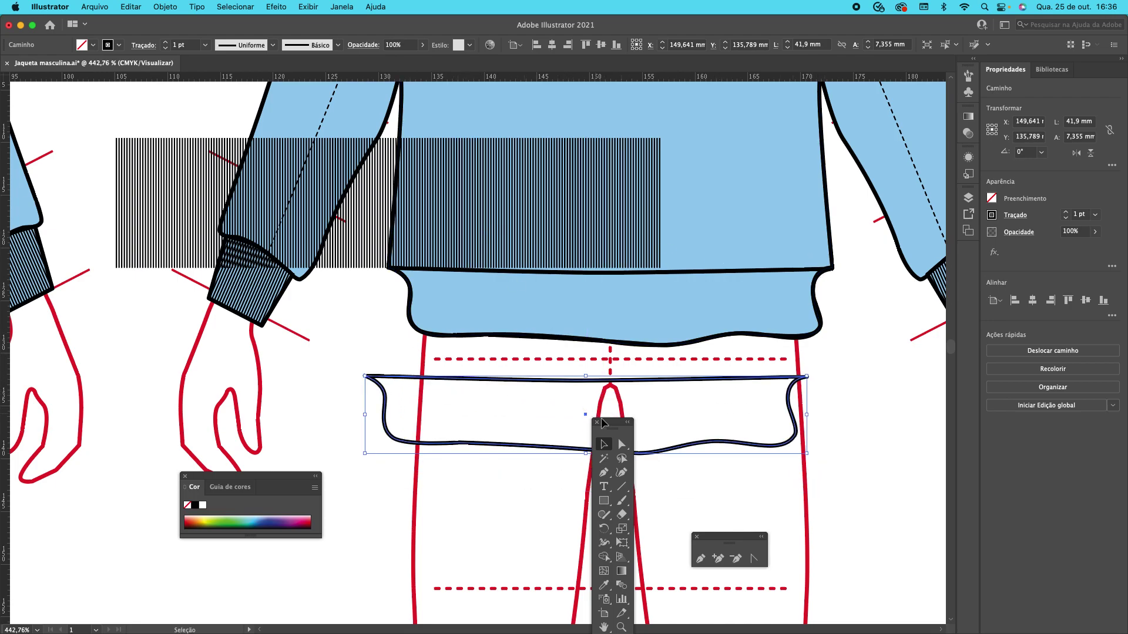
pyautogui.moveTo(611, 428); pyautogui.dragTo(135, 278)
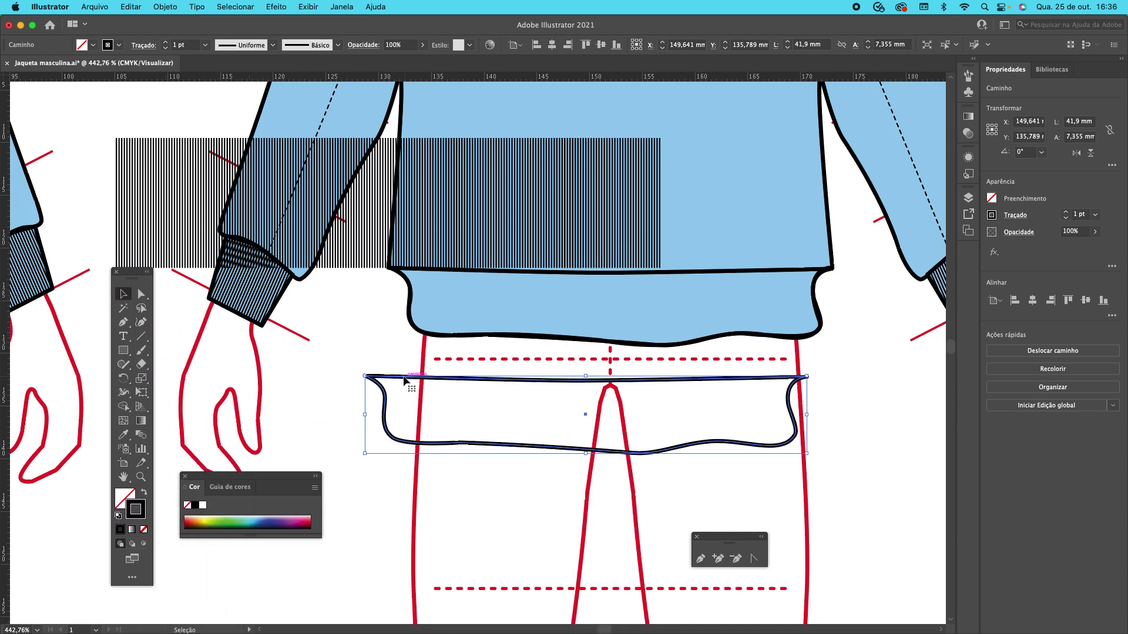
pyautogui.click(121, 530)
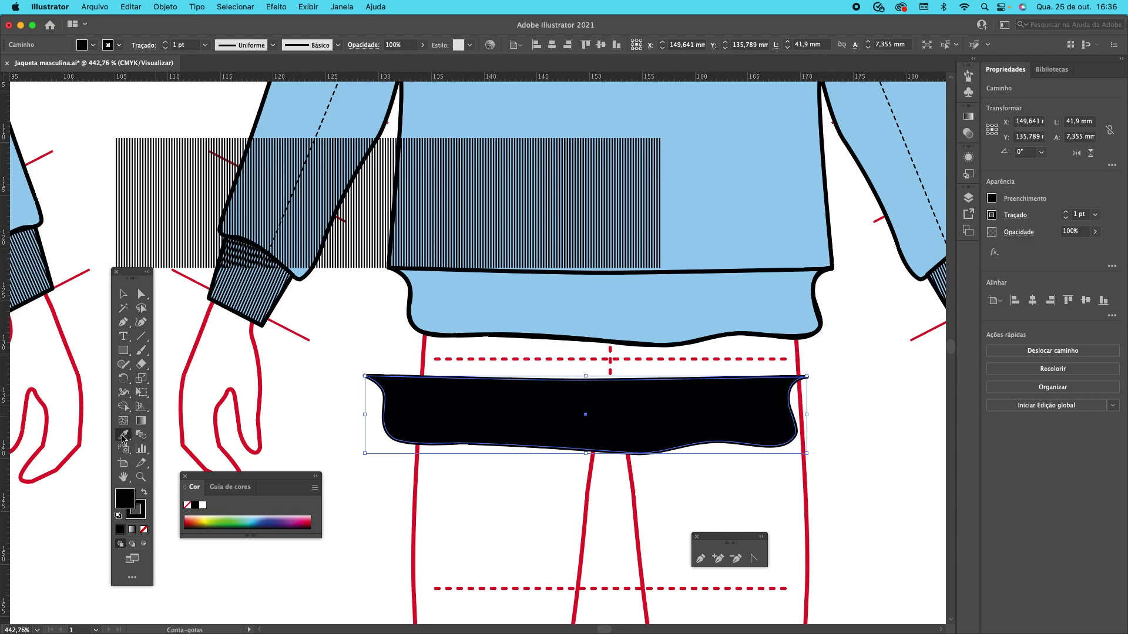
pyautogui.click(448, 301)
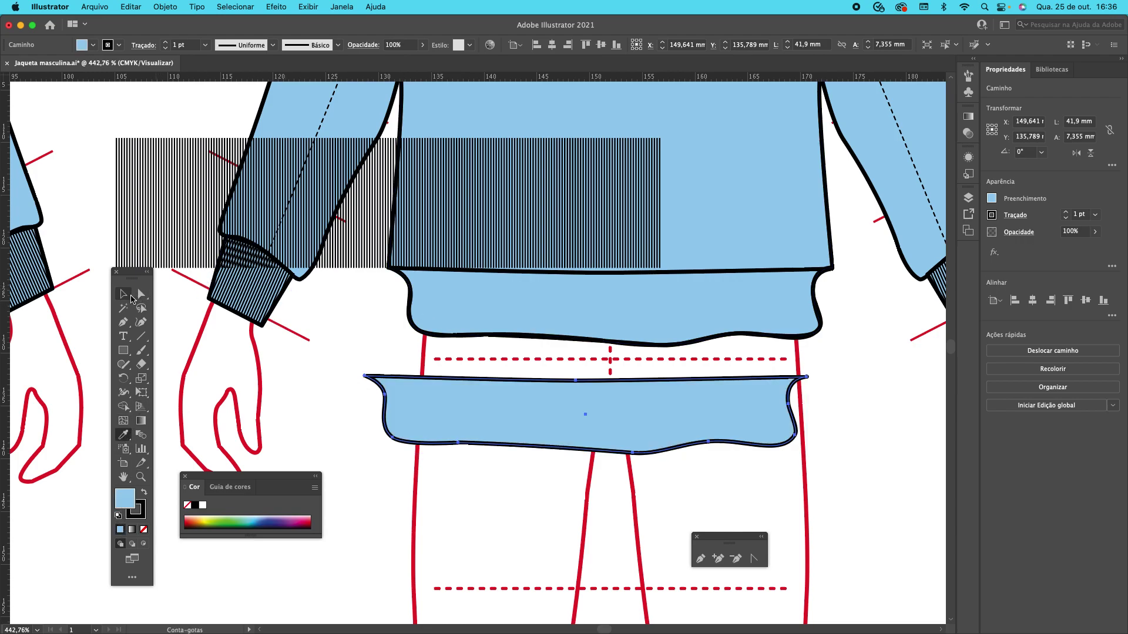
# - Remove the stroke from the copied back waistband shape, keeping its light blue fill
pyautogui.click(125, 295)
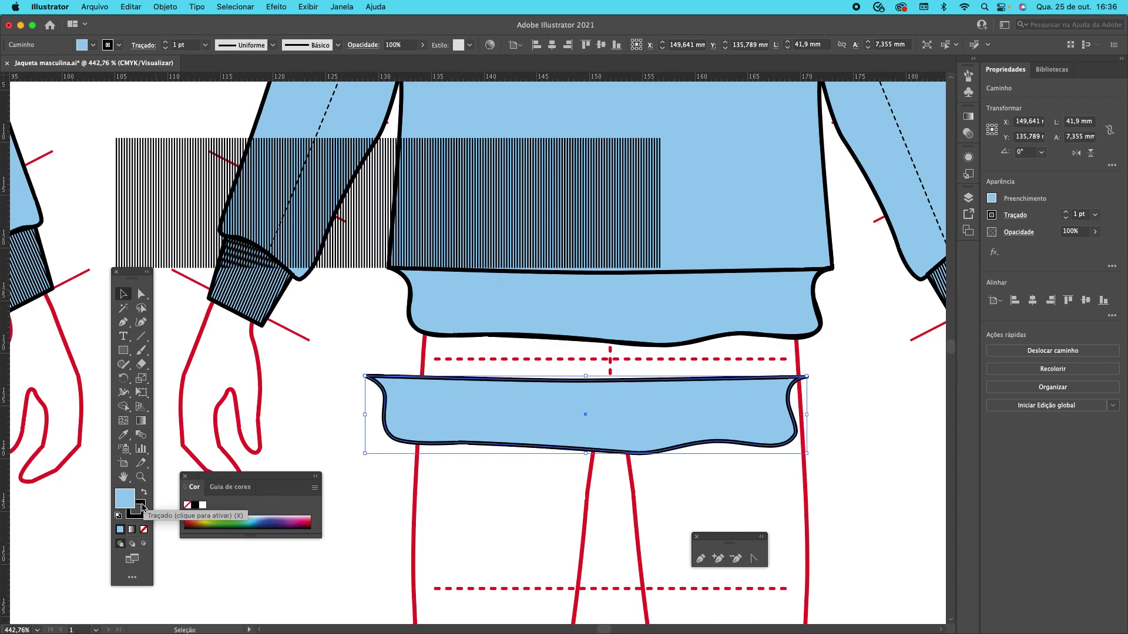
pyautogui.click(142, 508)
pyautogui.click(144, 529)
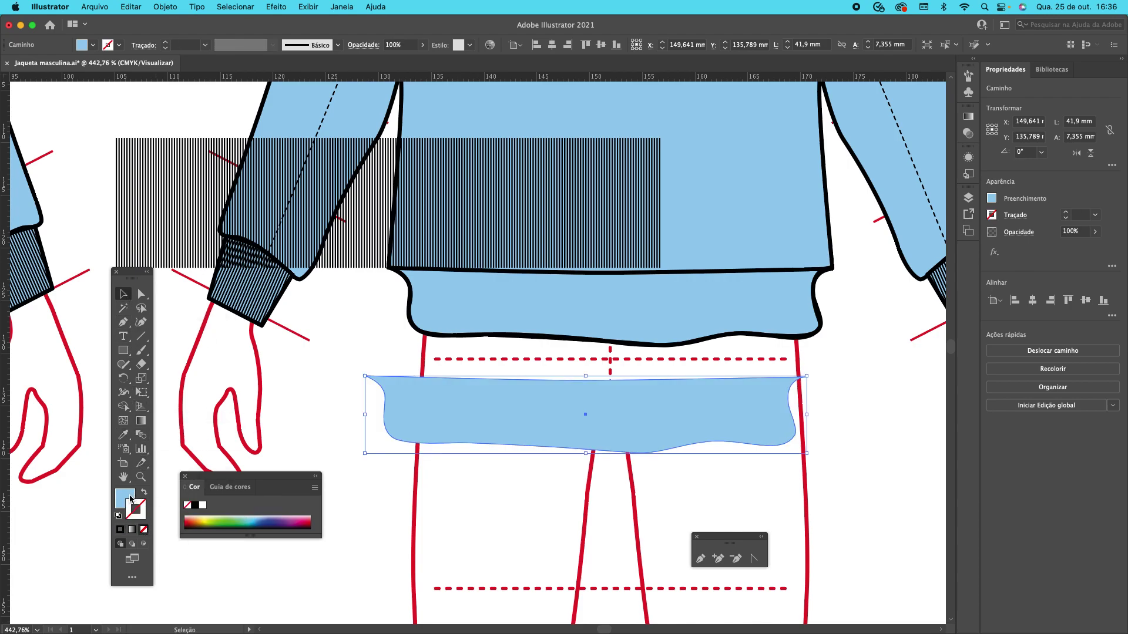
# - Move the rib group over the copied back waistband shape and send the ribs behind it
pyautogui.moveTo(141, 250); pyautogui.dragTo(328, 484)
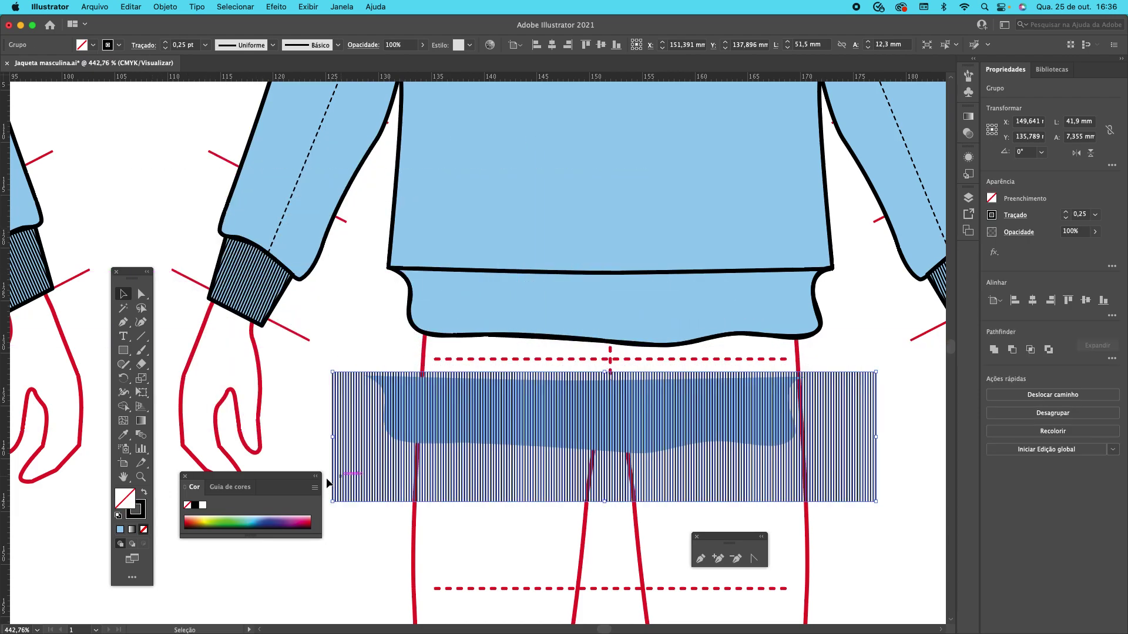
pyautogui.rightClick(360, 423)
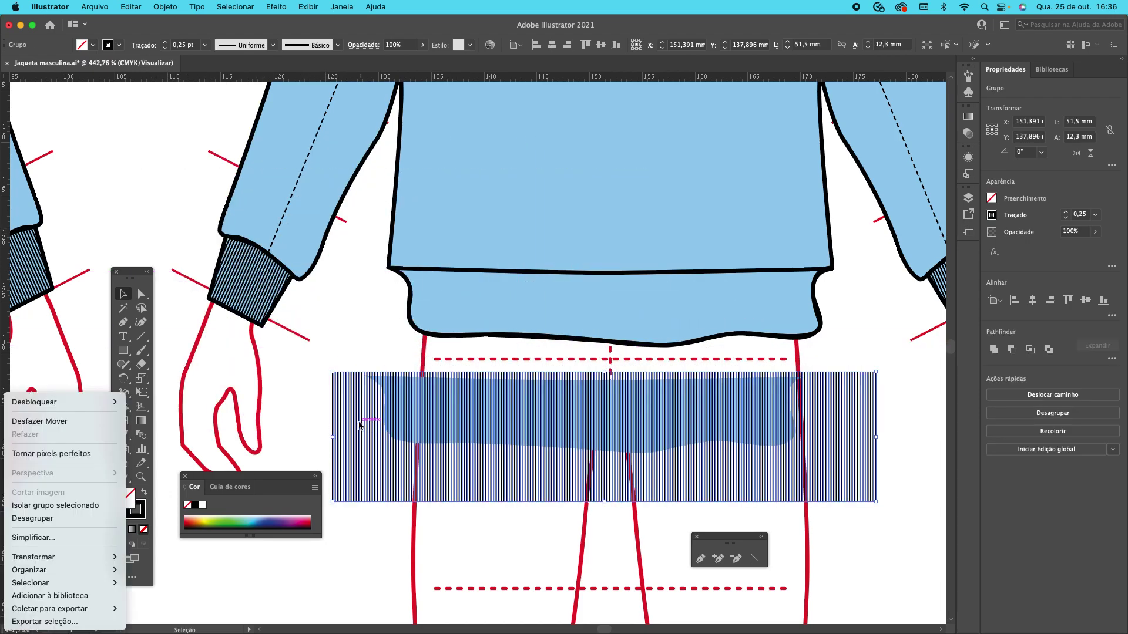
pyautogui.moveTo(71, 571)
pyautogui.click(180, 603)
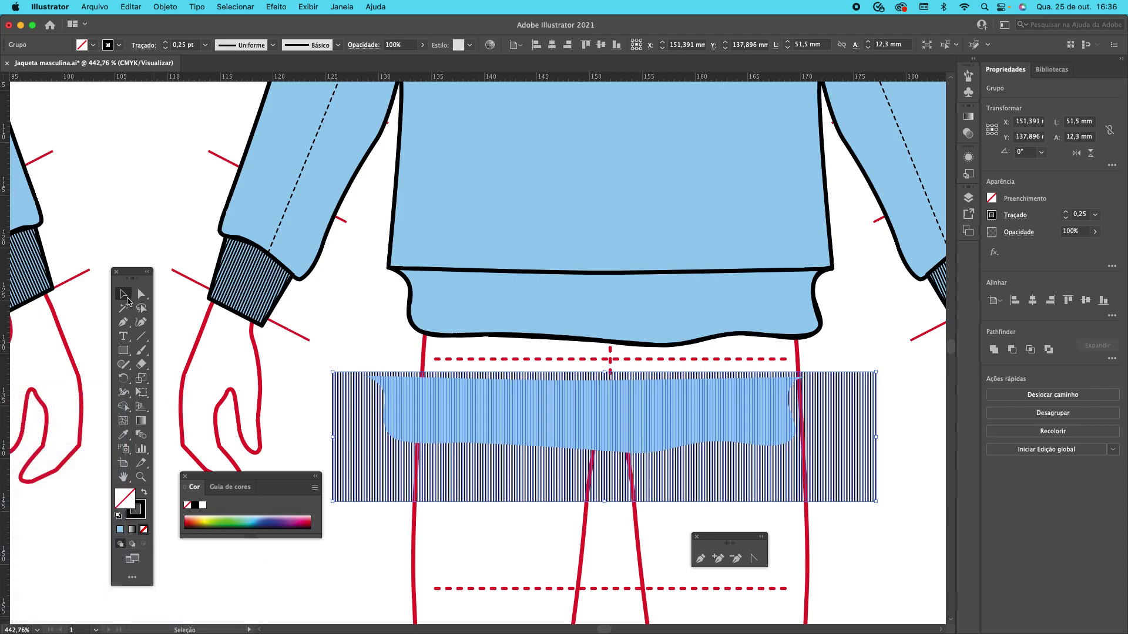
# - Shift the blue waistband shape fully inside the rib group and make a clipping mask from the two
pyautogui.click(343, 334)
pyautogui.moveTo(463, 421); pyautogui.dragTo(489, 439)
pyautogui.moveTo(363, 356); pyautogui.dragTo(724, 477)
pyautogui.click(165, 6)
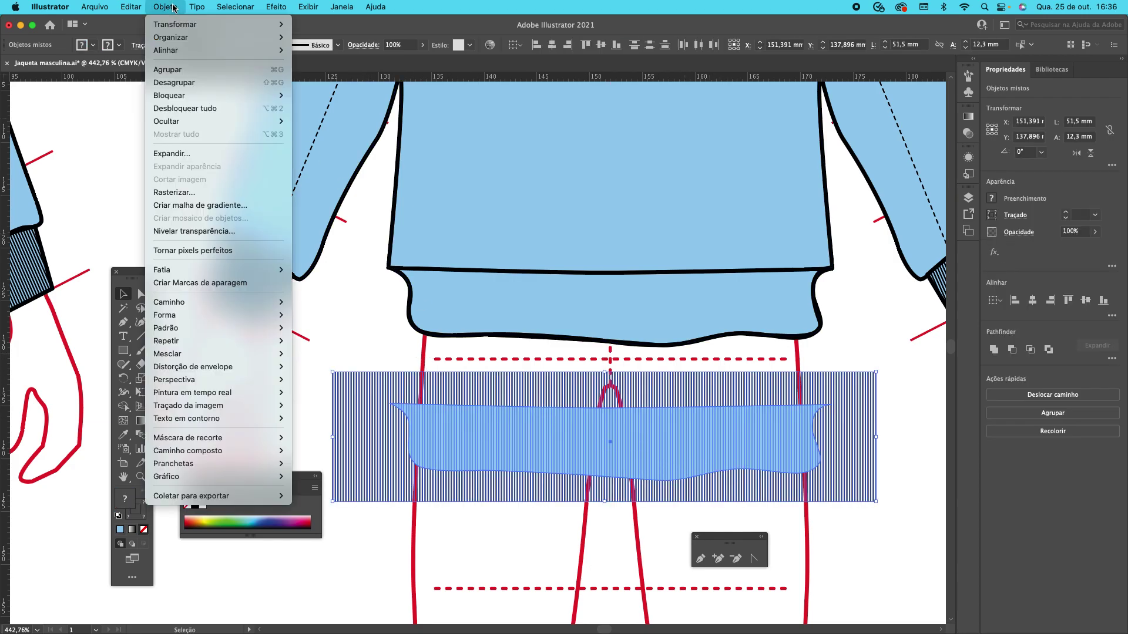
pyautogui.moveTo(182, 440)
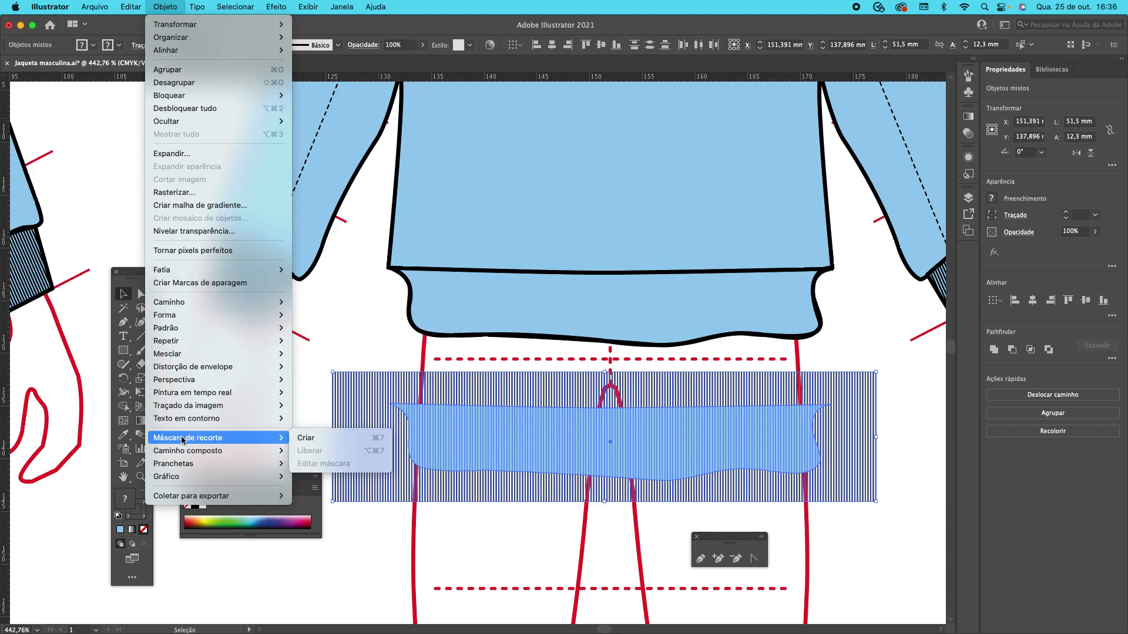
pyautogui.click(300, 440)
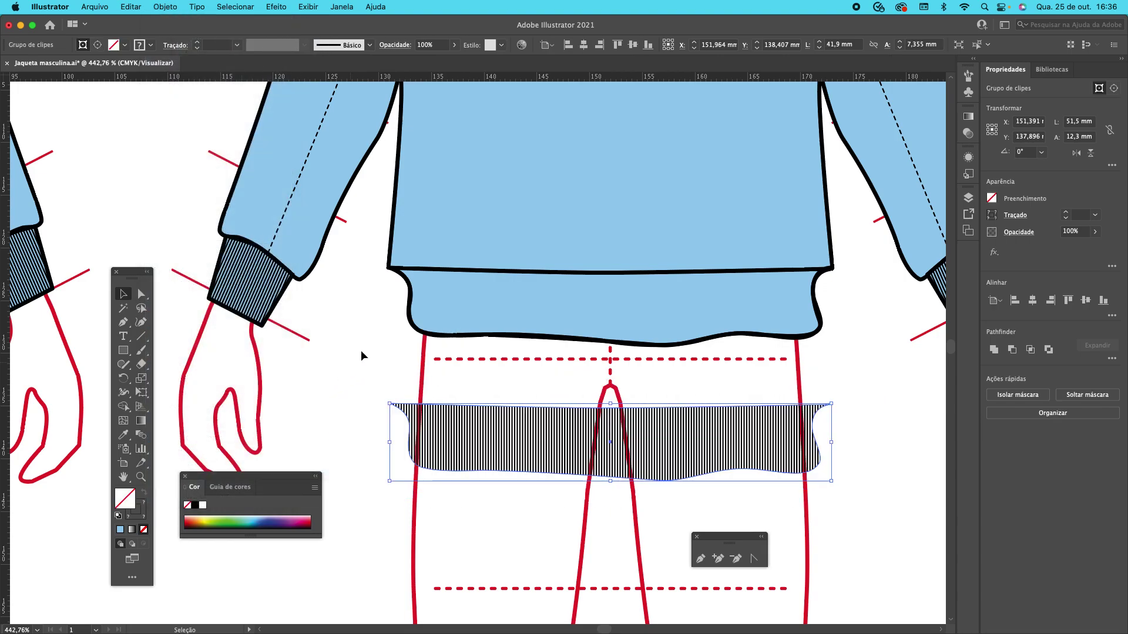
# - Place the clipped ribs on the back waistband of the jacket
pyautogui.click(357, 354)
pyautogui.moveTo(478, 444); pyautogui.dragTo(476, 311)
pyautogui.click(493, 465)
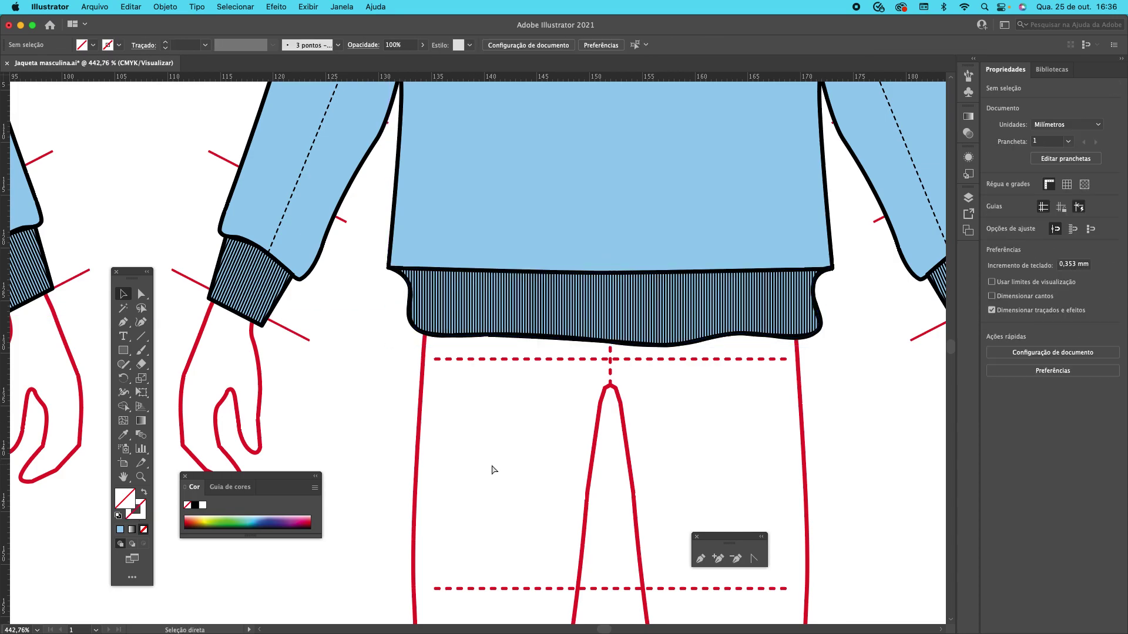
# - Examine the ribbed cuffs and waistbands on the jacket's front and back views
pyautogui.press('super+0')
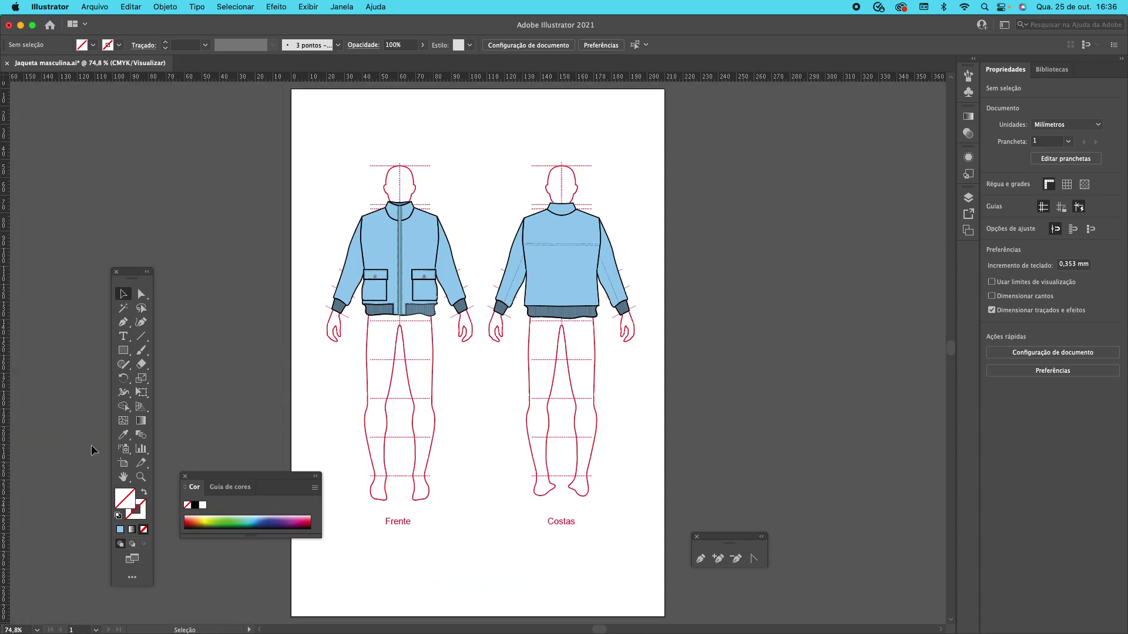
pyautogui.click(141, 477)
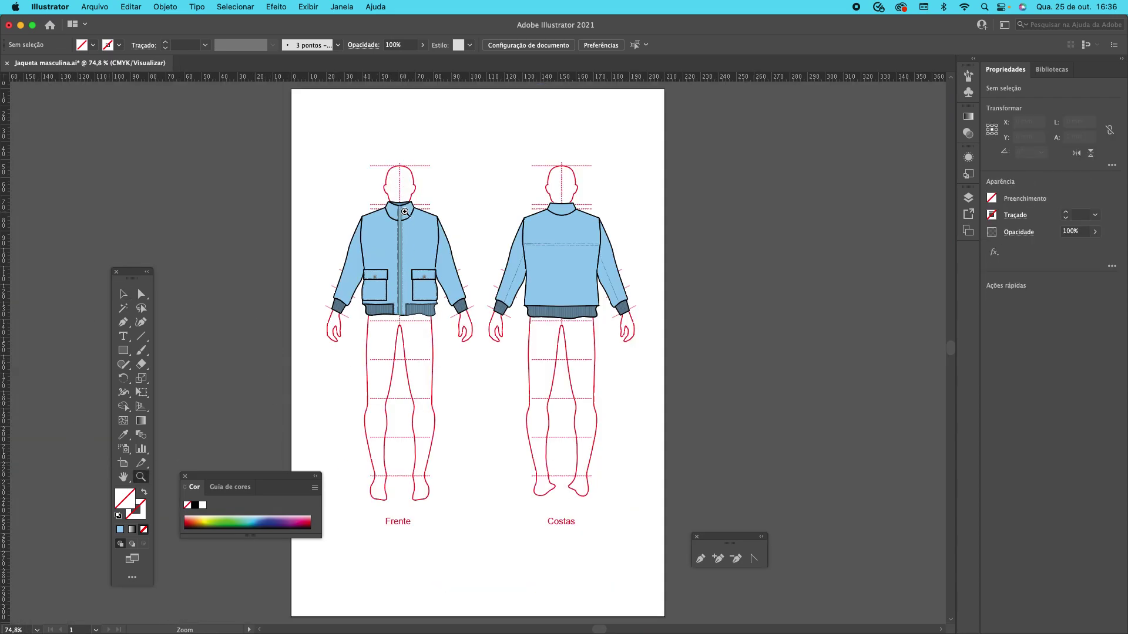
pyautogui.moveTo(350, 200); pyautogui.dragTo(625, 323)
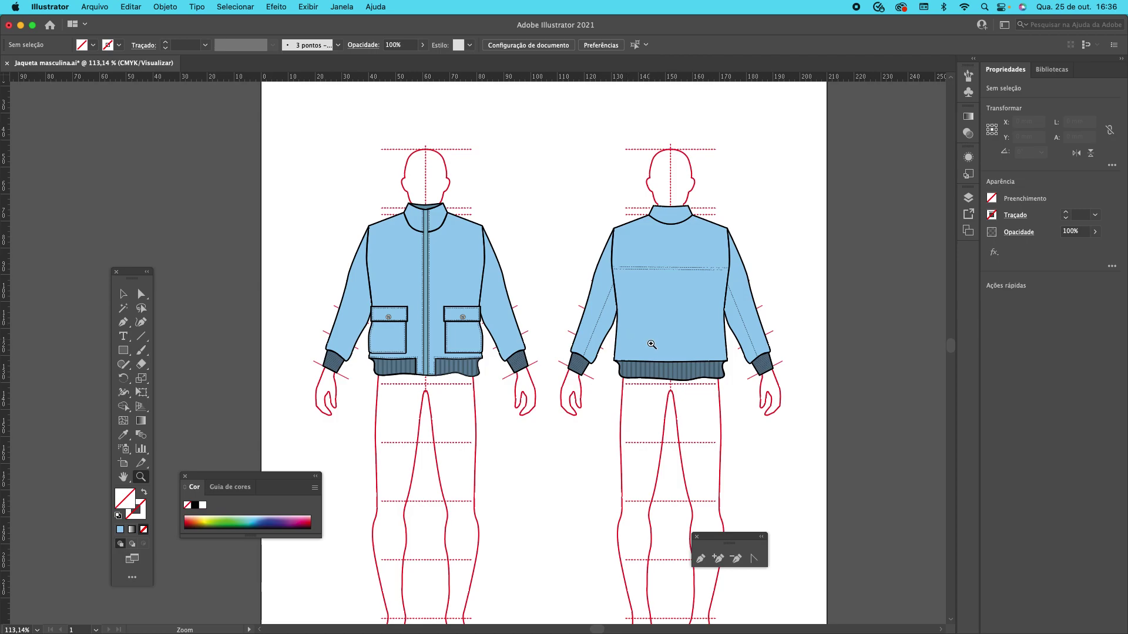
pyautogui.moveTo(668, 379); pyautogui.dragTo(674, 385)
pyautogui.moveTo(492, 226); pyautogui.dragTo(521, 301)
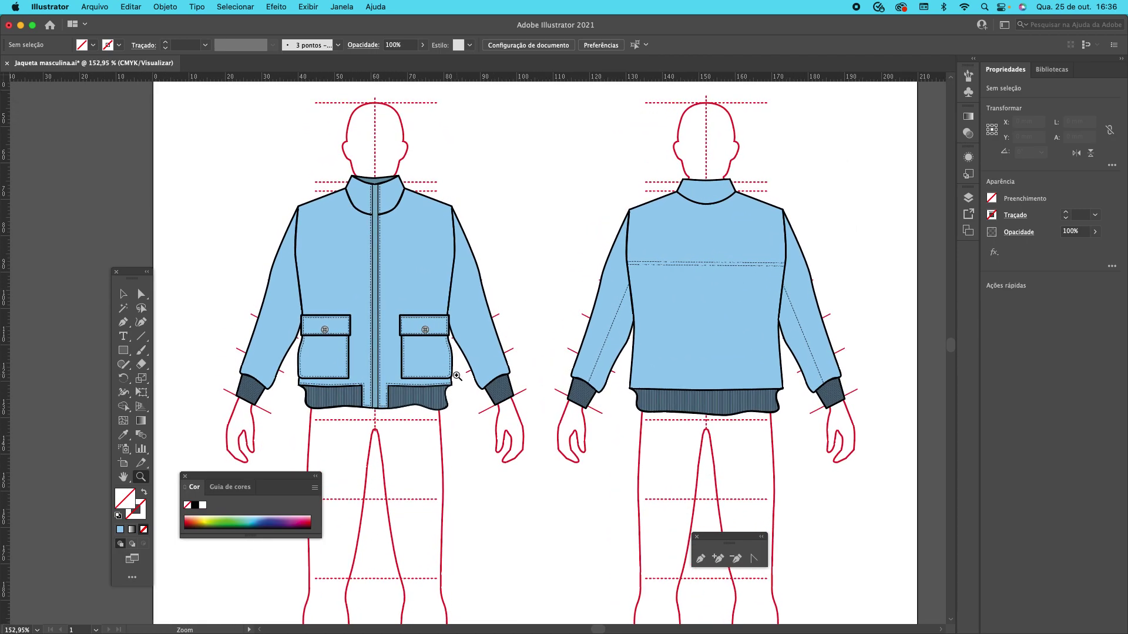
pyautogui.moveTo(356, 398); pyautogui.dragTo(375, 346)
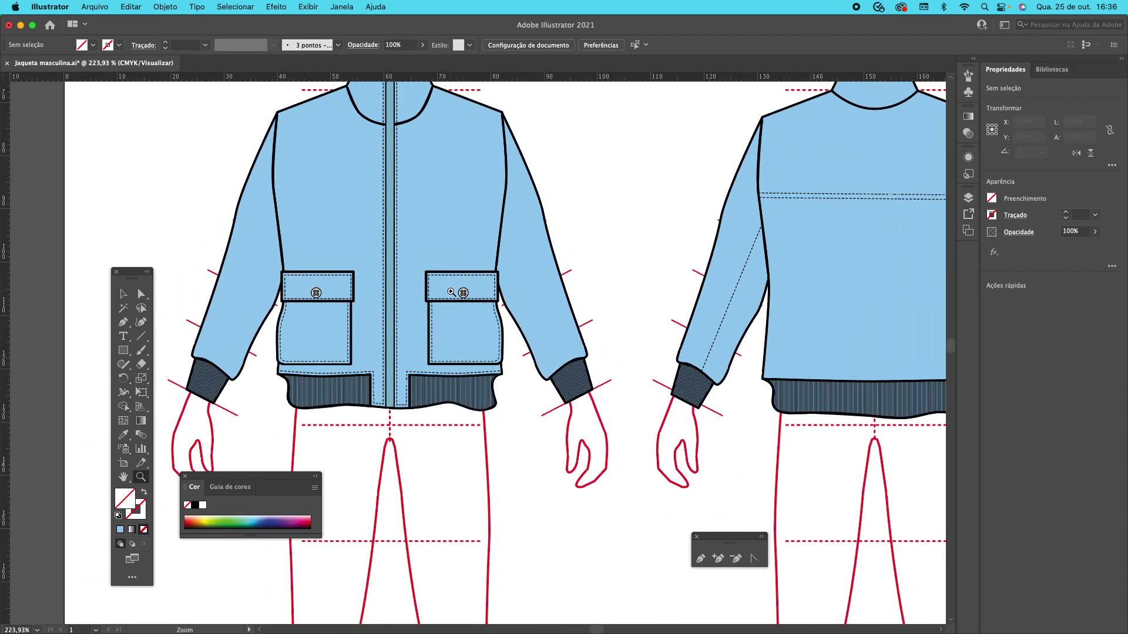
pyautogui.moveTo(441, 356); pyautogui.dragTo(568, 492)
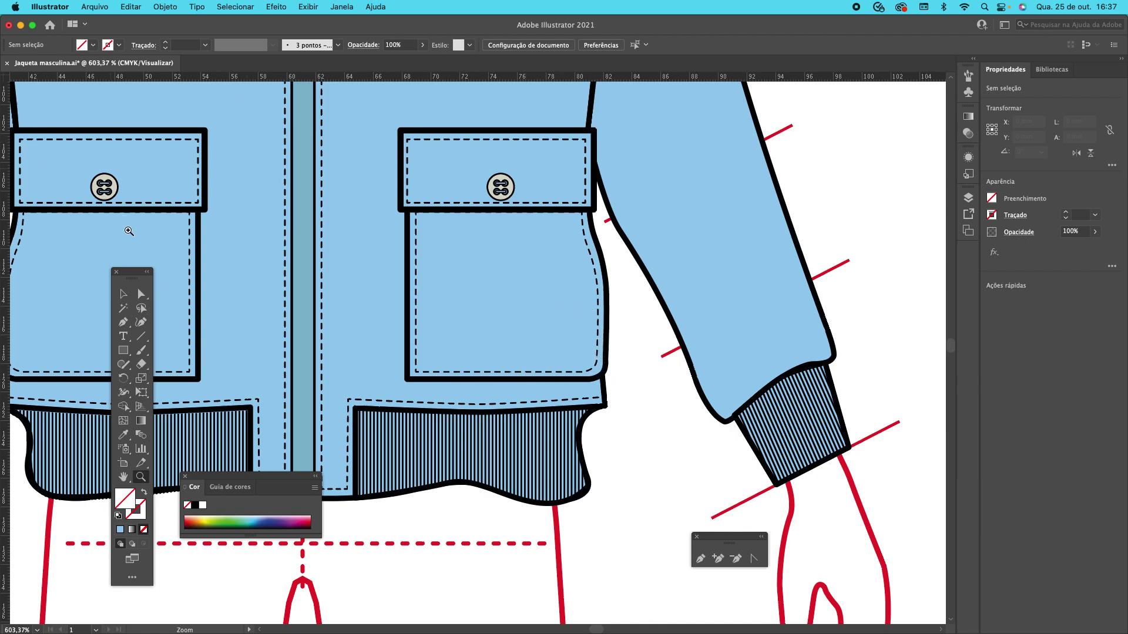
# - Select the dashed topstitch line beside the front closure and open its stroke settings
pyautogui.click(123, 293)
pyautogui.click(320, 310)
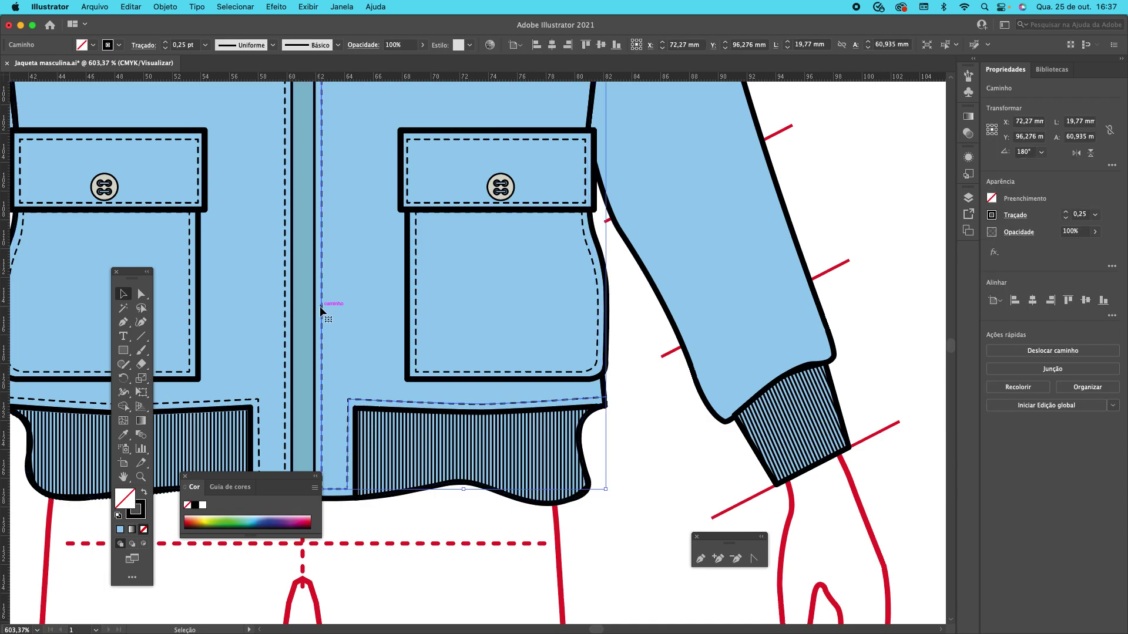
pyautogui.click(1022, 217)
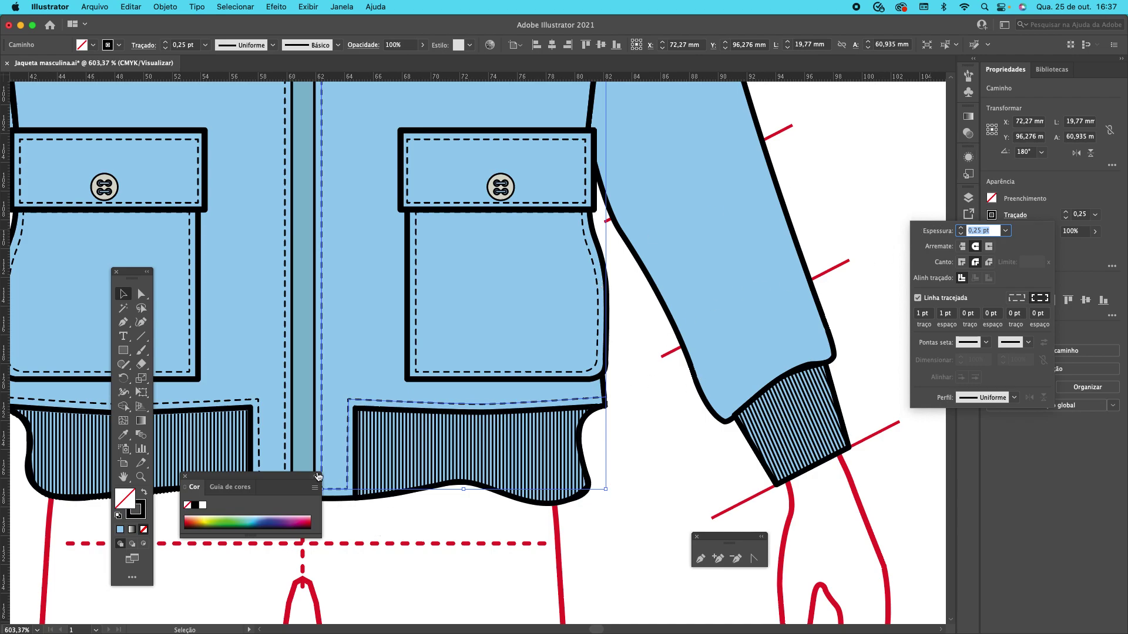
# - Pull the lower right corner of the teal centre-front zipper strip down onto the jacket's hem line
pyautogui.click(289, 480)
pyautogui.moveTo(277, 481); pyautogui.dragTo(775, 475)
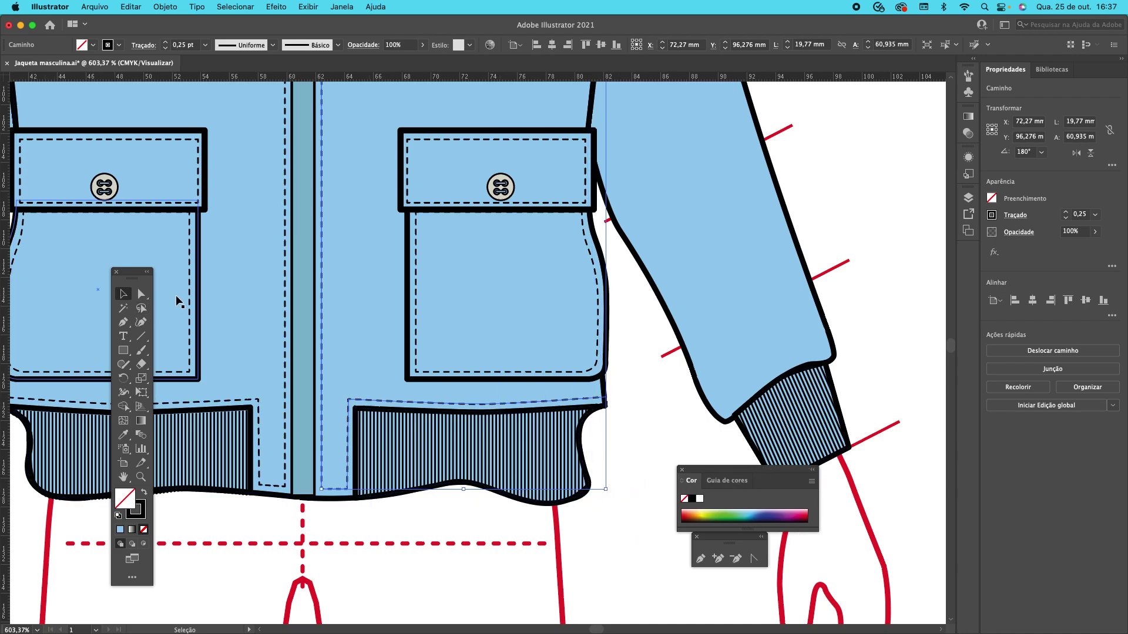
pyautogui.click(142, 480)
pyautogui.click(298, 499)
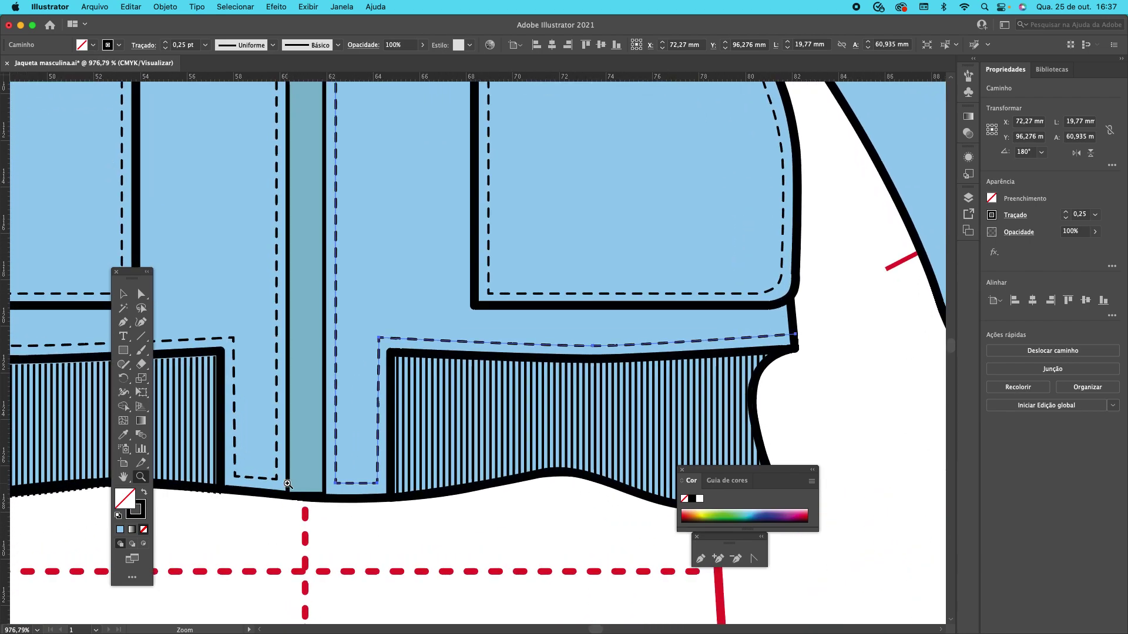
pyautogui.click(284, 478)
pyautogui.click(288, 469)
pyautogui.click(288, 470)
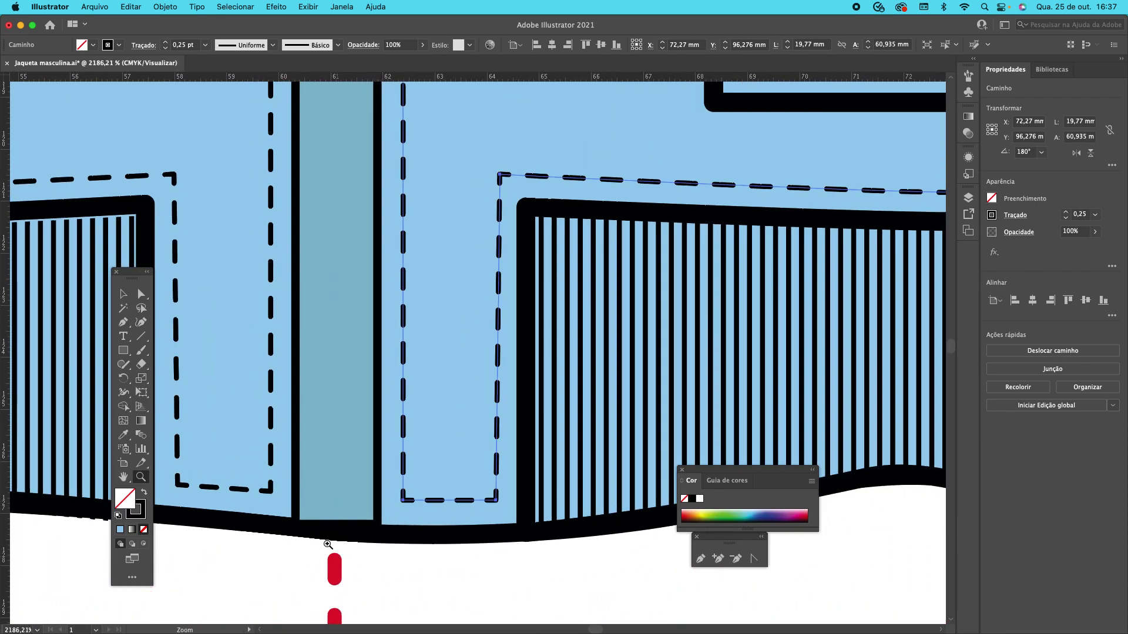
pyautogui.click(141, 294)
pyautogui.moveTo(382, 479); pyautogui.dragTo(377, 529)
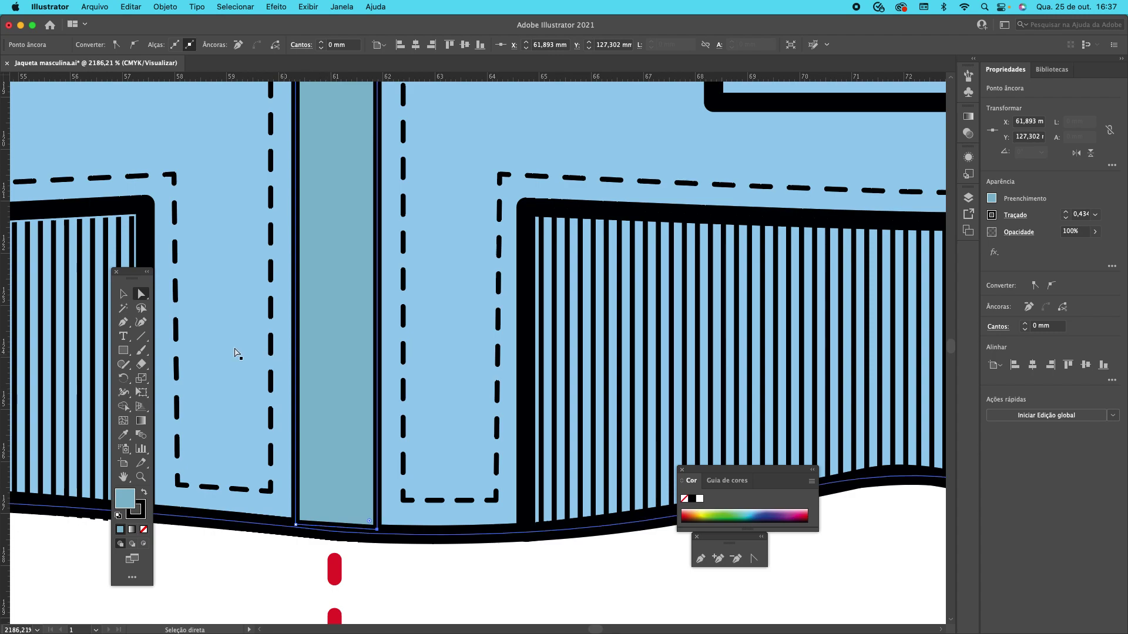
pyautogui.click(123, 294)
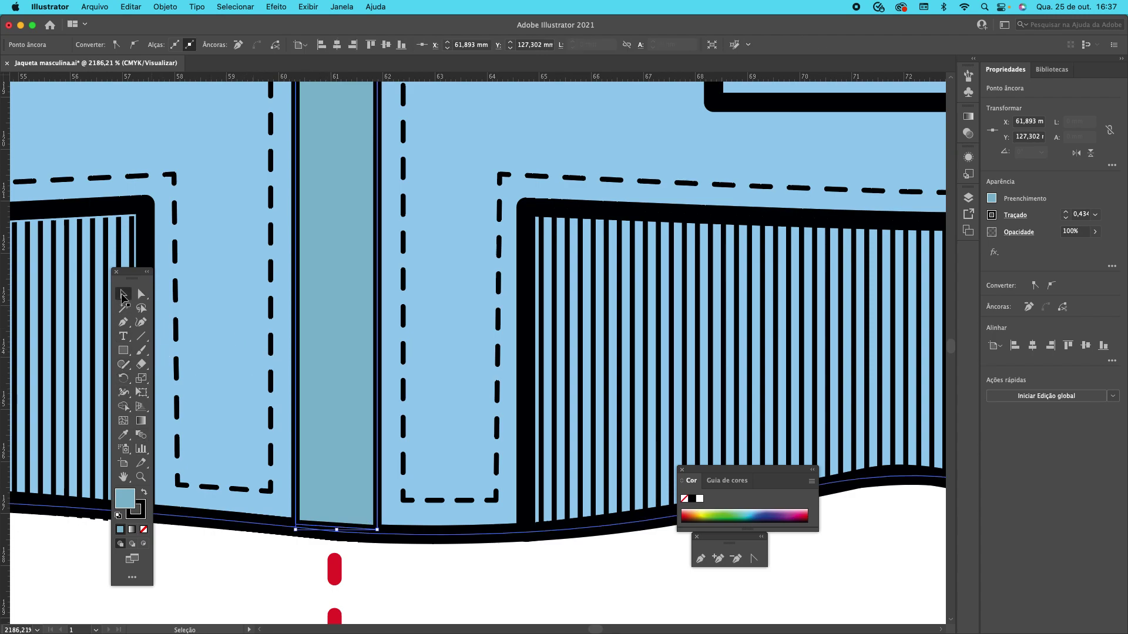
pyautogui.click(452, 561)
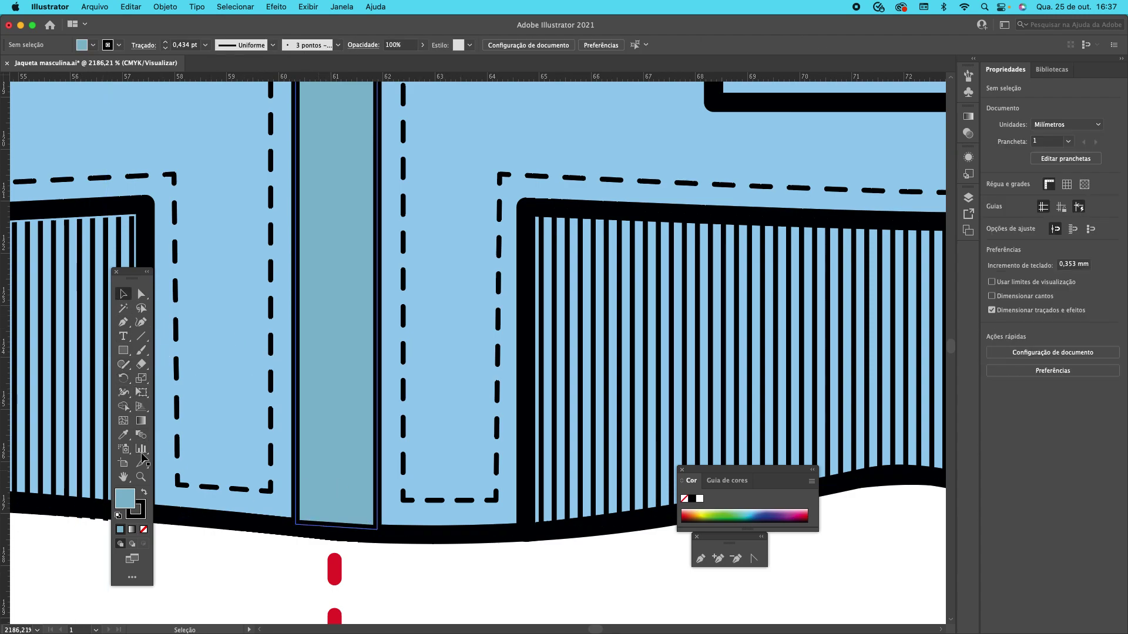
# - Set the fill colour to near-black 0C0C0C and the stroke to none
pyautogui.press('x')
pyautogui.doubleClick(125, 498)
pyautogui.click(548, 457)
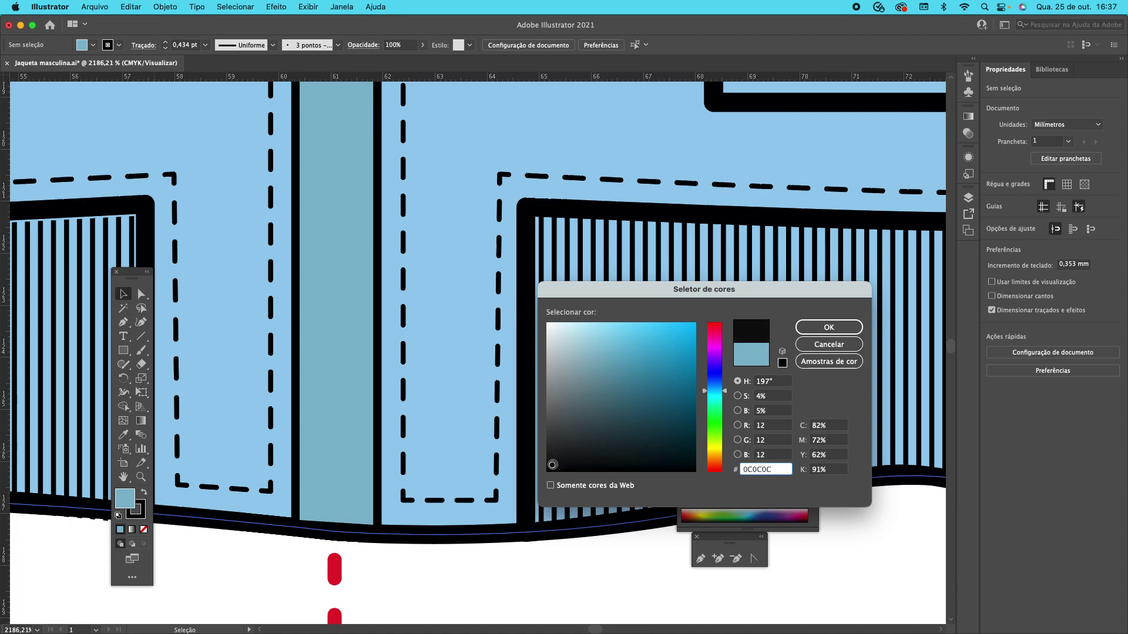
pyautogui.click(828, 327)
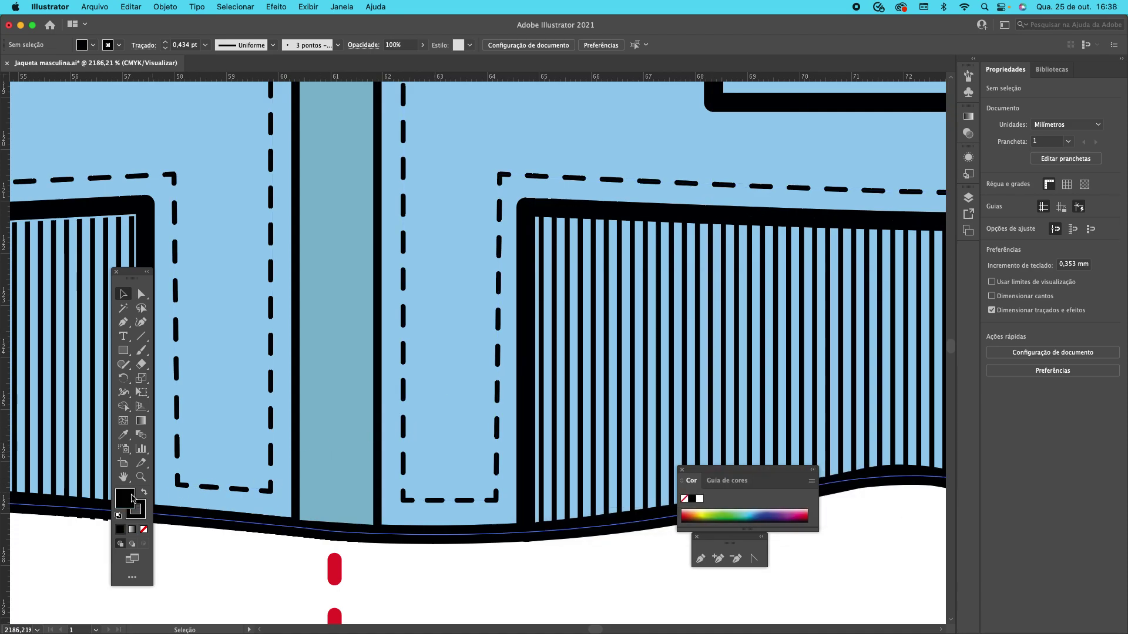
pyautogui.click(143, 512)
pyautogui.click(144, 531)
pyautogui.click(125, 503)
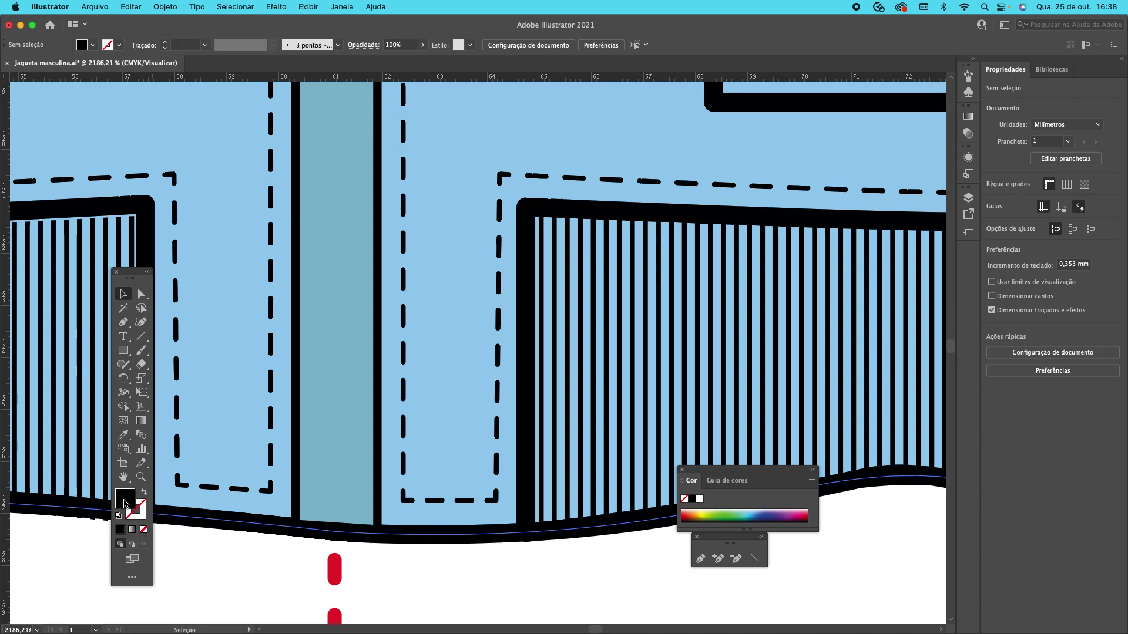
# - Draw a small black rectangle about 0.7 mm by 0.2 mm near the lower end of the teal zipper strip
pyautogui.click(123, 350)
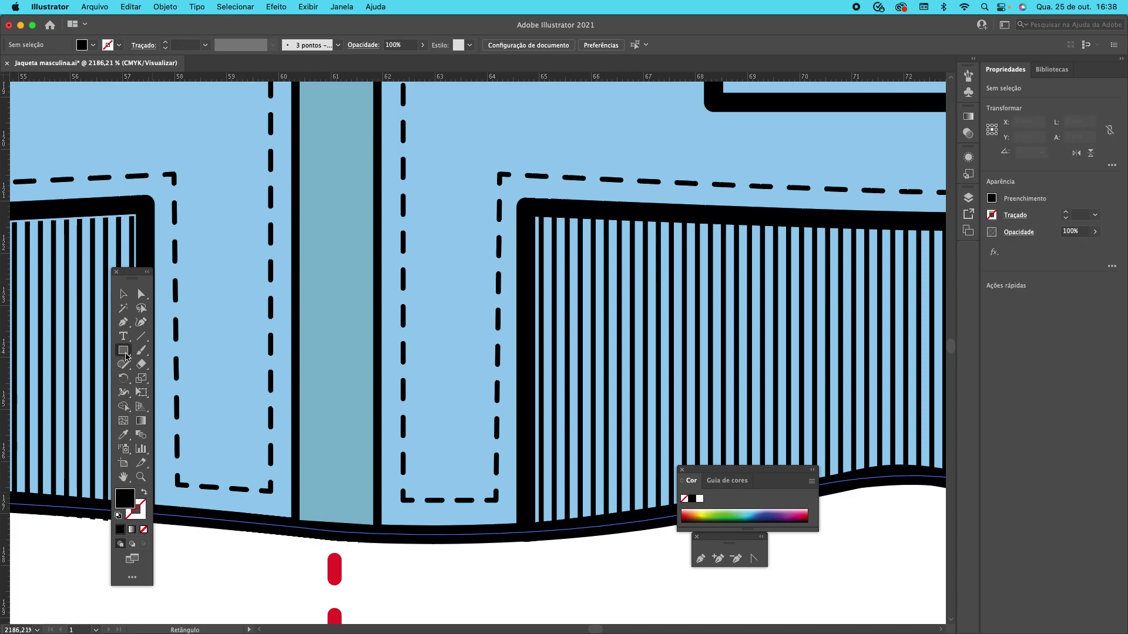
pyautogui.moveTo(307, 487)
pyautogui.mouseDown()
pyautogui.moveTo(343, 498)
pyautogui.moveTo(313, 502)
pyautogui.mouseUp()
pyautogui.click(123, 294)
pyautogui.press('z')
pyautogui.moveTo(355, 547); pyautogui.dragTo(437, 577)
pyautogui.click(124, 293)
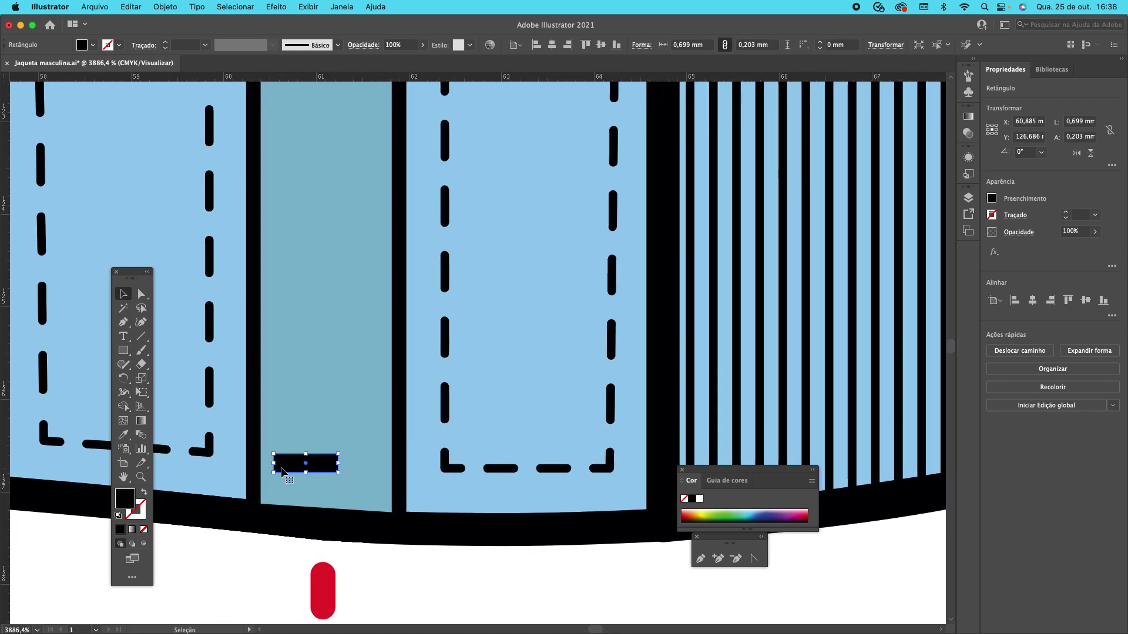
# - Duplicate the small black rectangle and place the copy just below it, offset to the right, as a second zipper tooth
pyautogui.press('super+c')
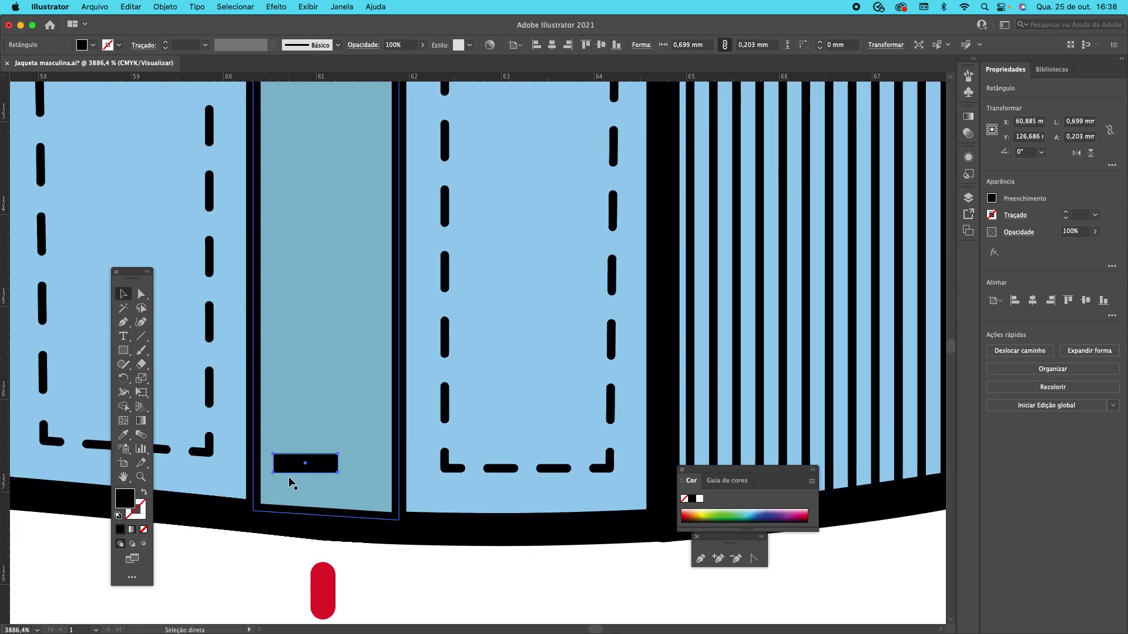
pyautogui.press('super+v')
pyautogui.moveTo(467, 361); pyautogui.dragTo(333, 499)
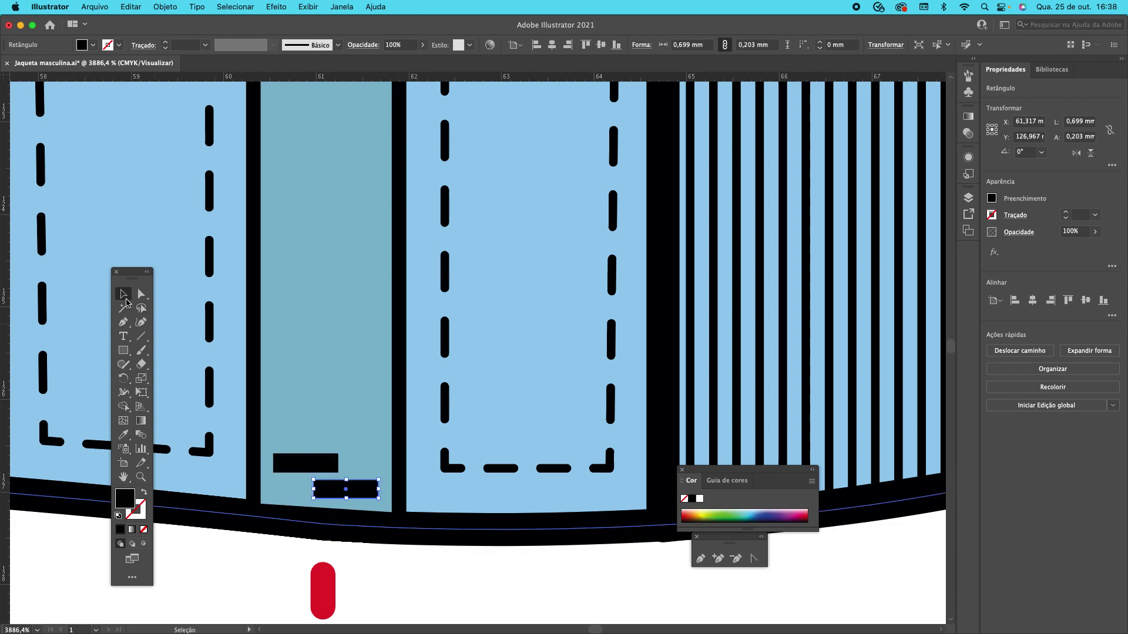
# - Group the two staggered black rectangles on the zipper strip
pyautogui.click(306, 466)
pyautogui.keyDown('shift'); pyautogui.click(325, 495); pyautogui.keyUp('shift')
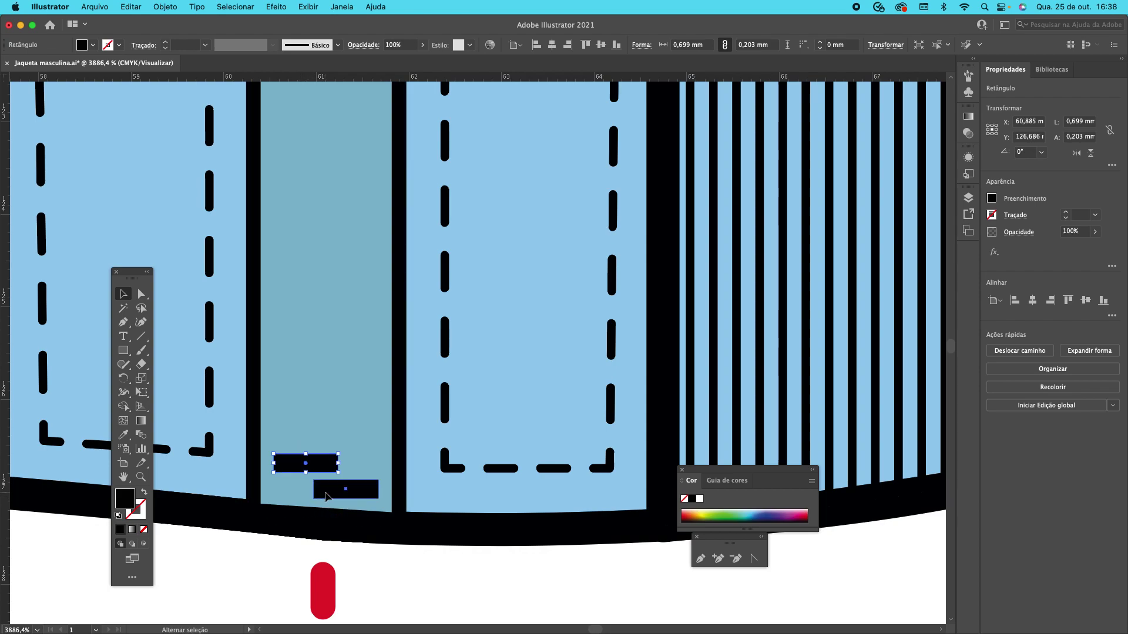
pyautogui.press('a')
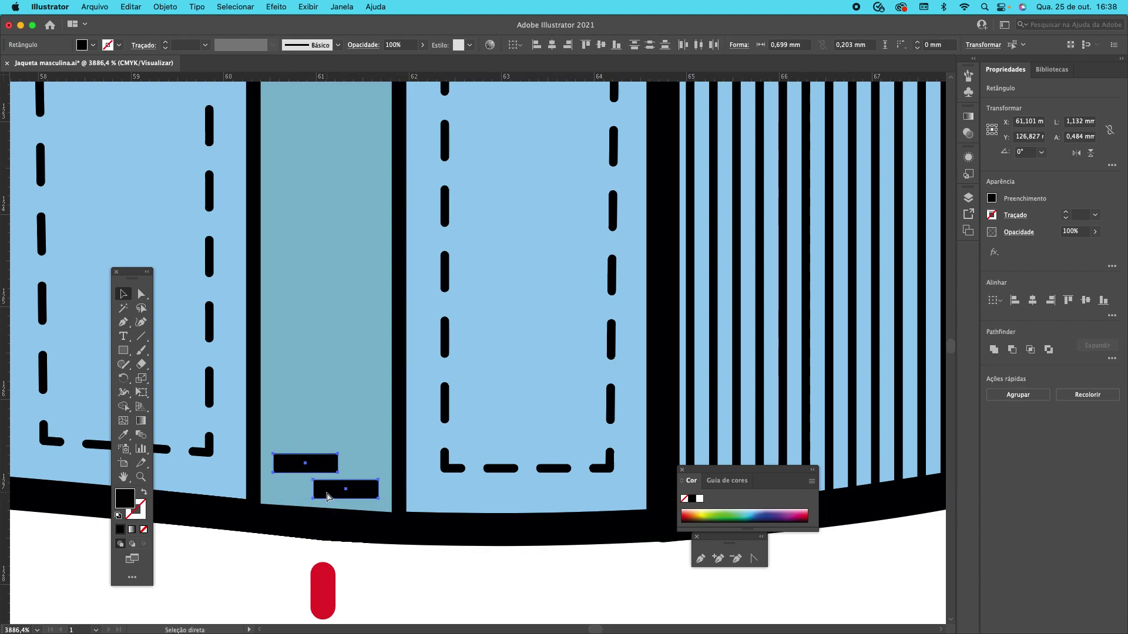
pyautogui.press('super+g')
pyautogui.press('v')
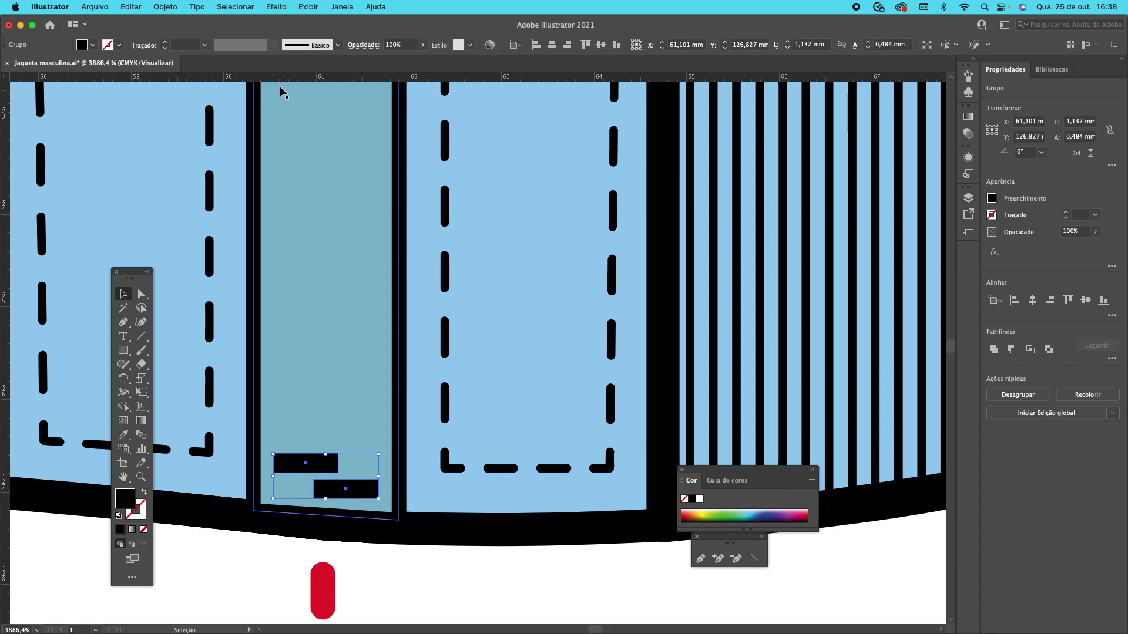
# - Add two horizontal guides, one along the bottom of the grouped zipper teeth and one just above their top
pyautogui.moveTo(288, 76); pyautogui.dragTo(352, 498)
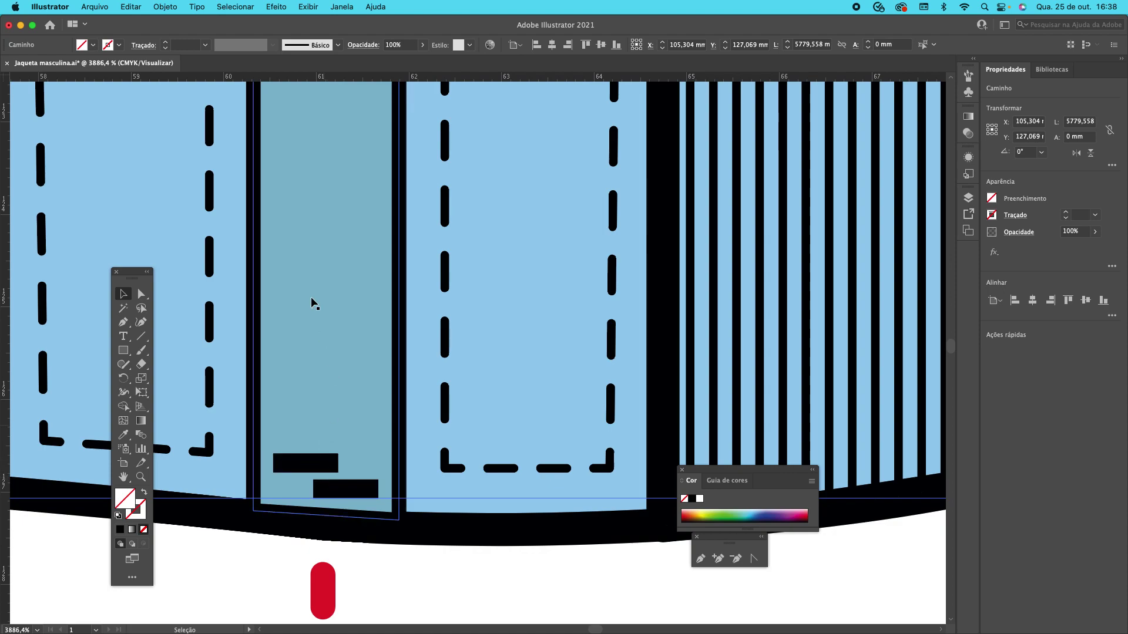
pyautogui.moveTo(288, 71); pyautogui.dragTo(336, 447)
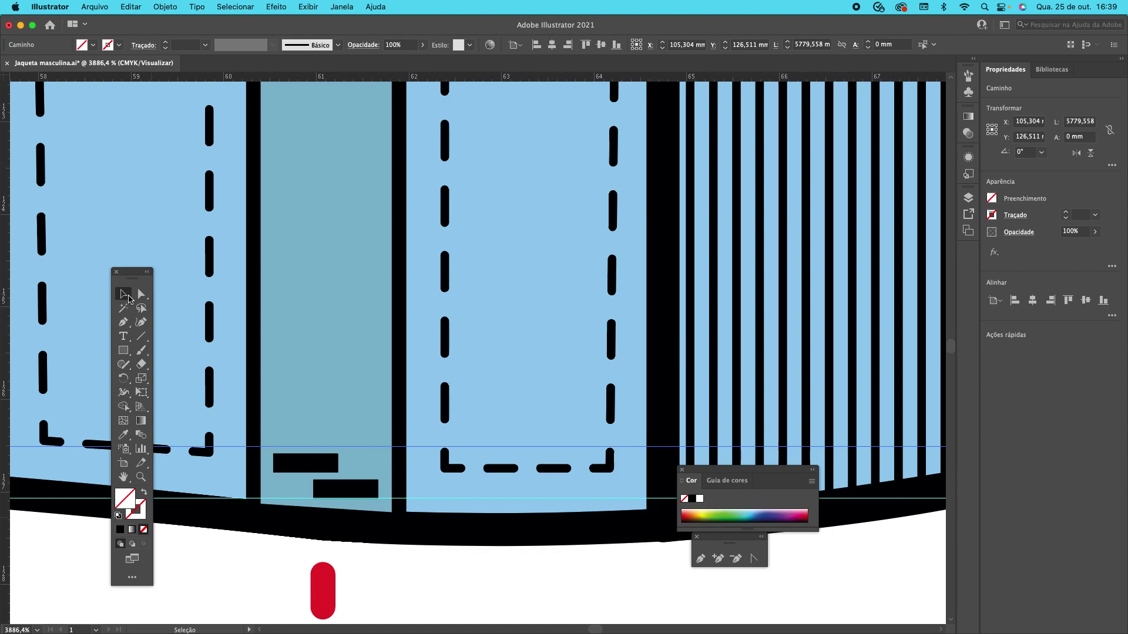
# - Measure the spacing between the two guides with a temporary black rectangle about 0.16 mm wide, and delete the rectangle
pyautogui.click(123, 529)
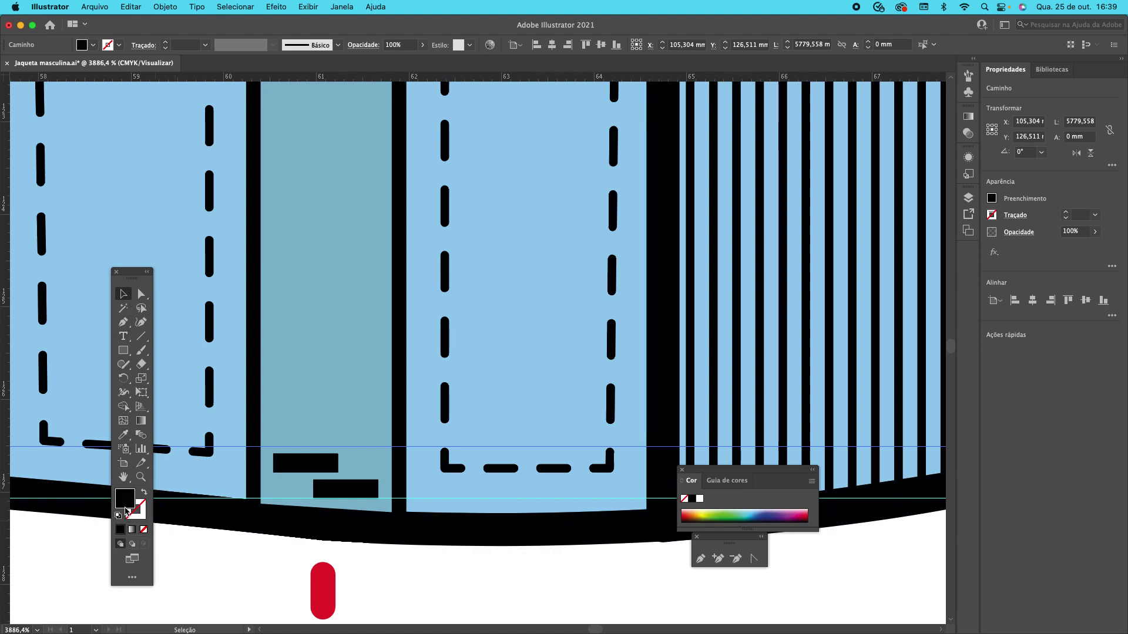
pyautogui.click(123, 351)
pyautogui.moveTo(414, 447); pyautogui.dragTo(429, 498)
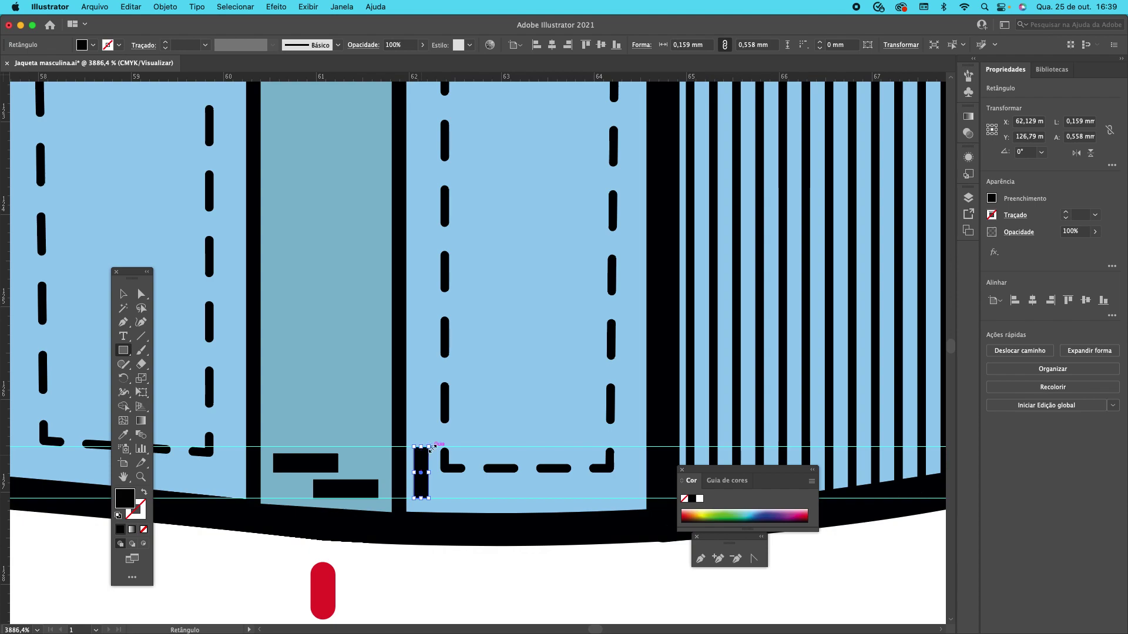
pyautogui.press('v')
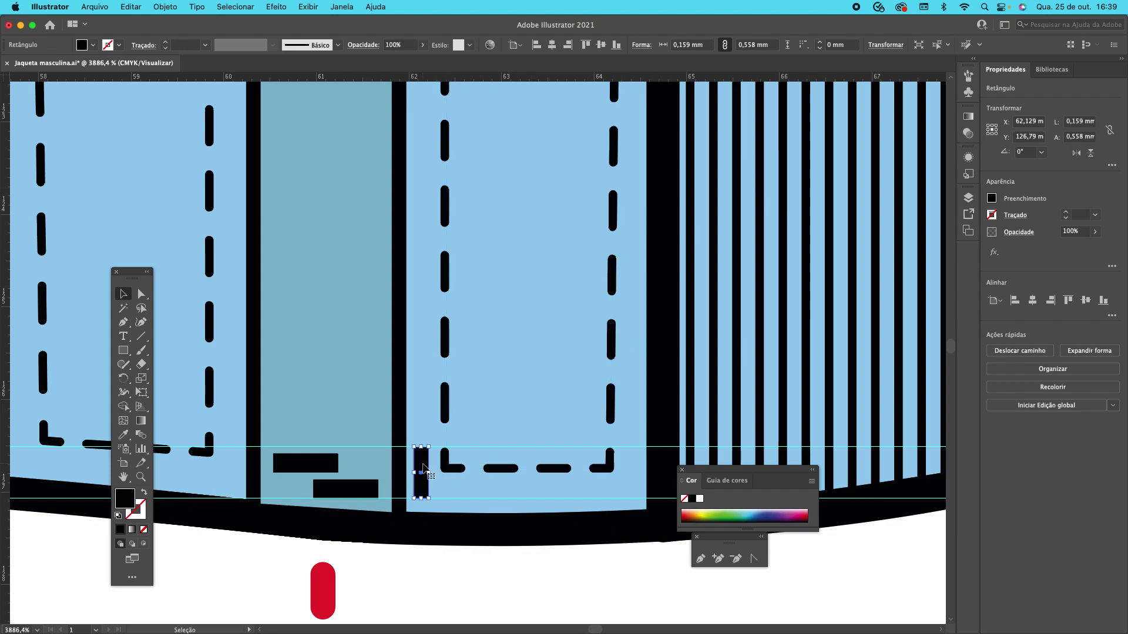
pyautogui.click(344, 486)
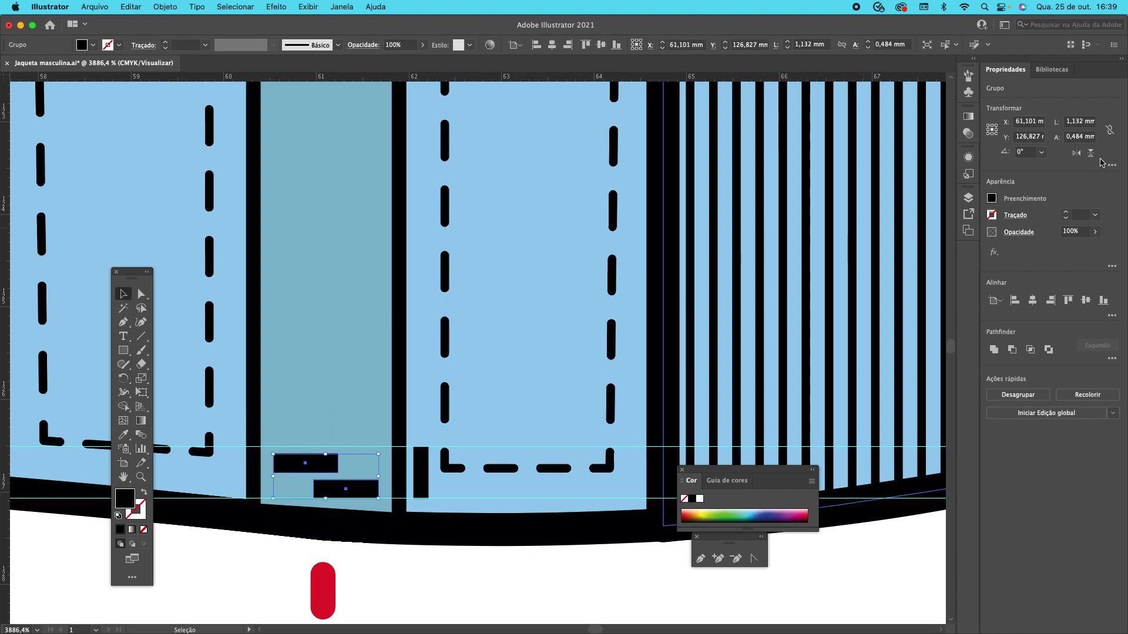
pyautogui.click(420, 475)
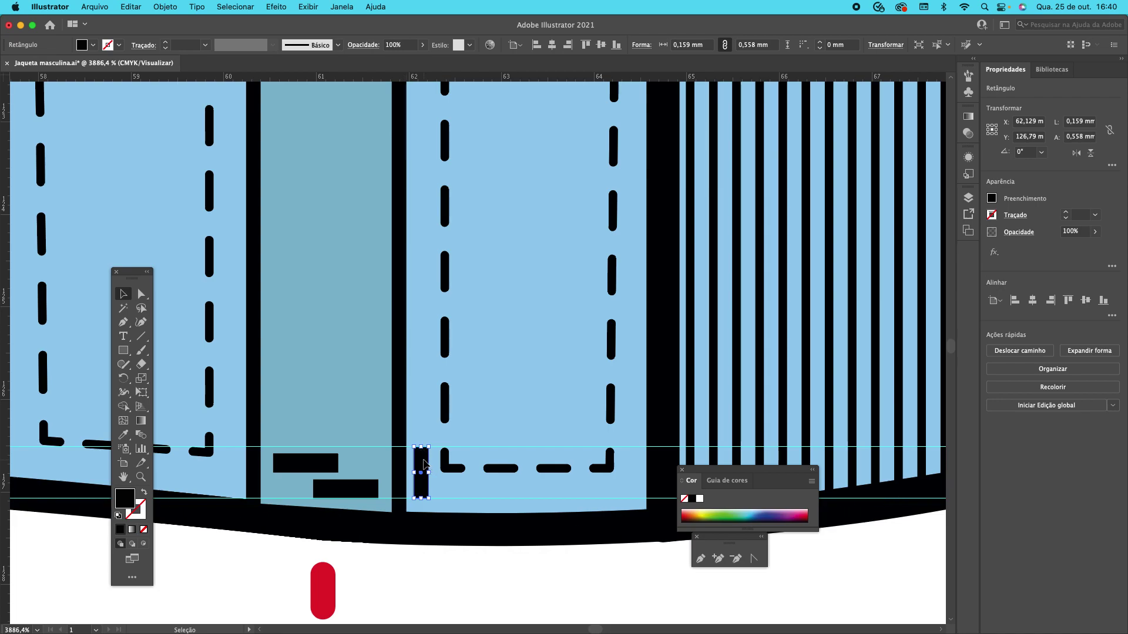
pyautogui.press('Delete')
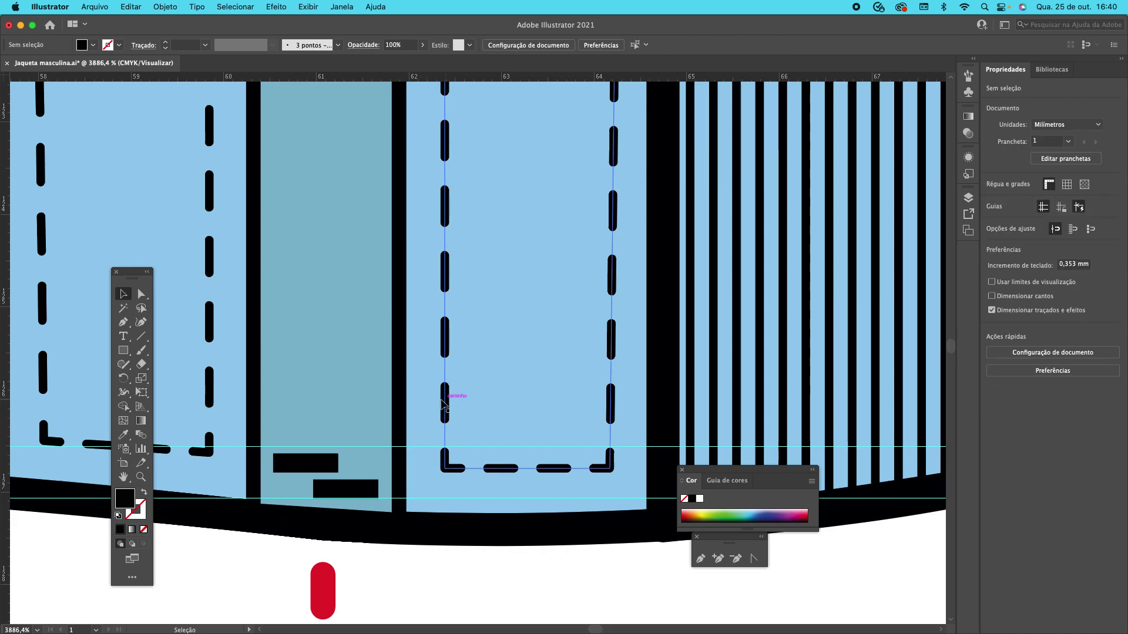
# - Start a numeric Move of the grouped zipper teeth with the horizontal offset, distance and angle reset to 0
pyautogui.click(301, 470)
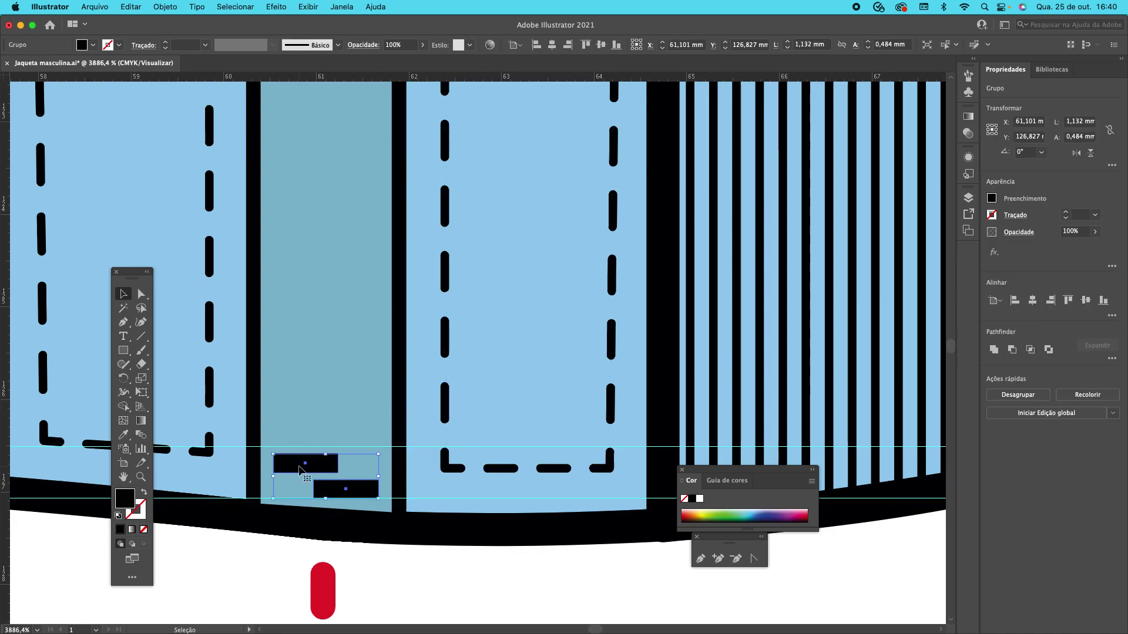
pyautogui.click(165, 8)
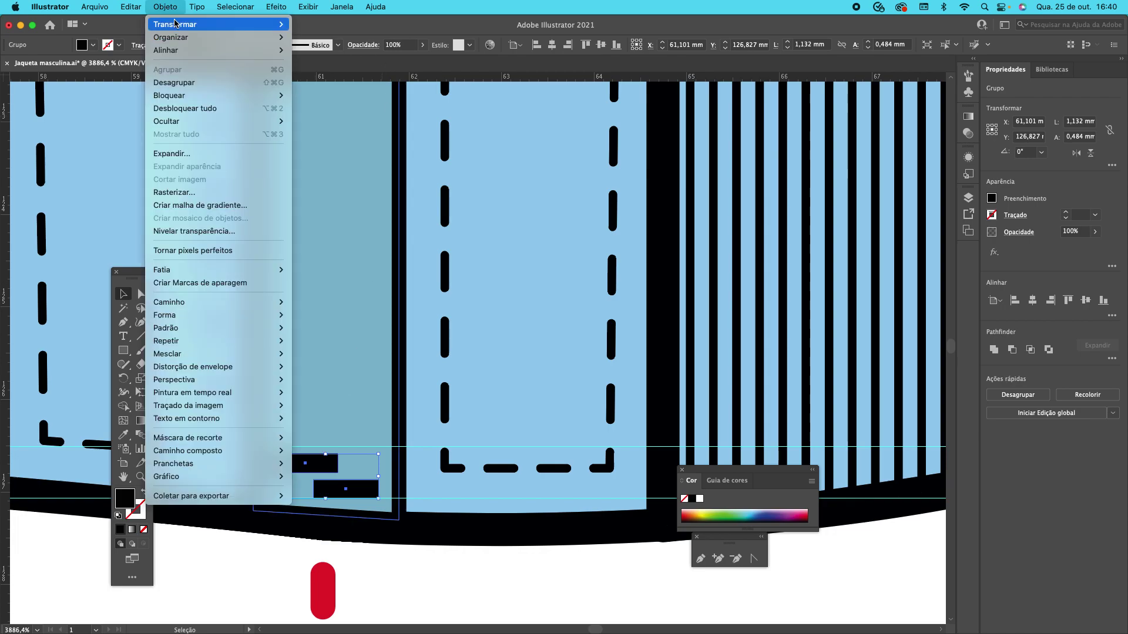
pyautogui.moveTo(176, 24)
pyautogui.click(311, 47)
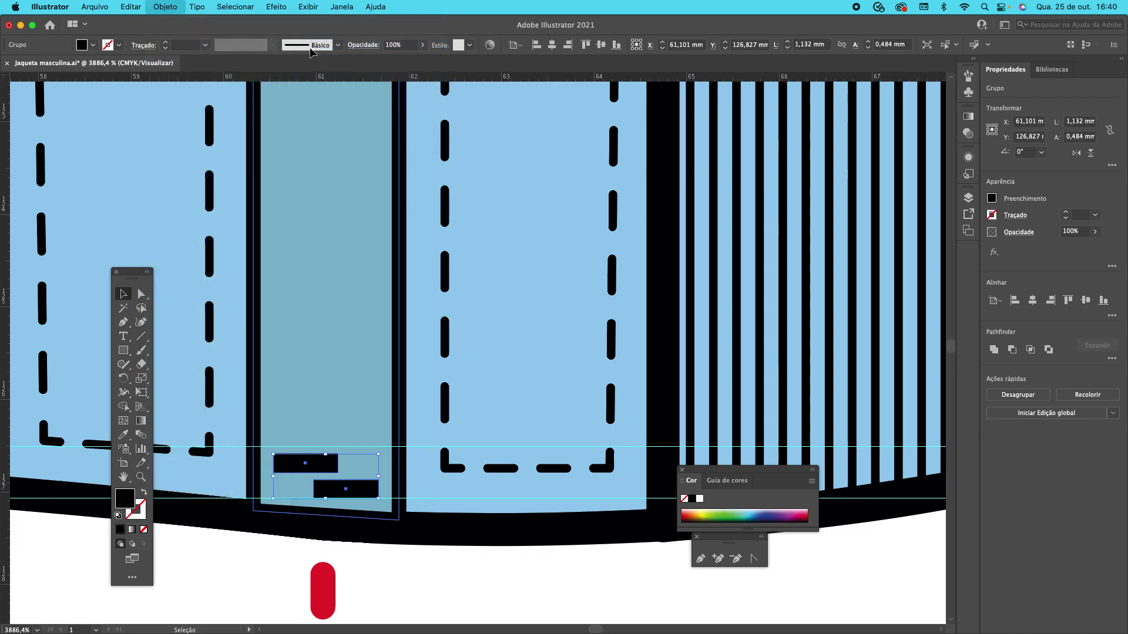
pyautogui.moveTo(256, 369); pyautogui.dragTo(594, 290)
pyautogui.moveTo(562, 393); pyautogui.dragTo(492, 401)
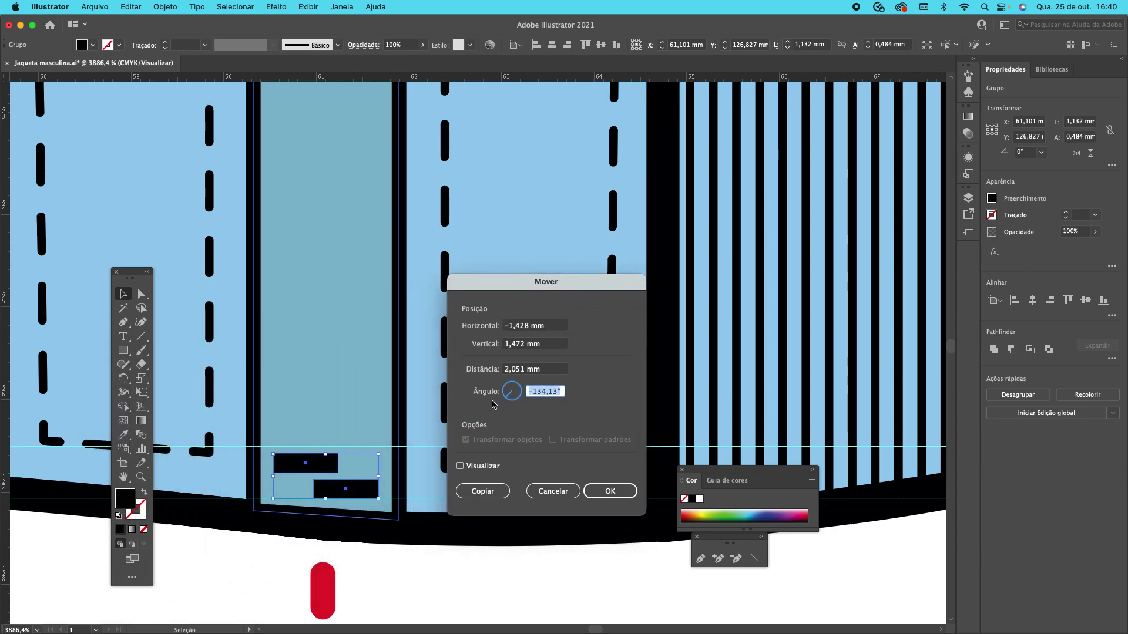
pyautogui.write('0')
pyautogui.hotkey('shift', 'Tab')
pyautogui.write('0')
pyautogui.hotkey('shift', 'Tab')
pyautogui.hotkey('shift', 'Tab')
pyautogui.write('0')
pyautogui.press('Tab')
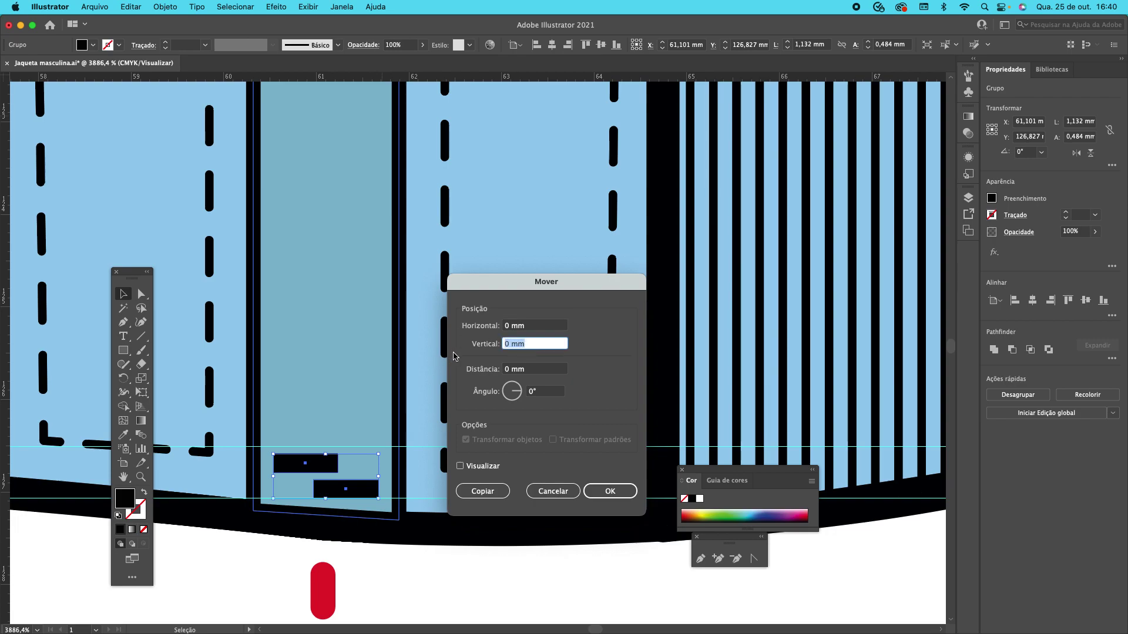
# - Preview a vertical offset of -0,558 mm for the grouped zipper teeth and create the moved copy
pyautogui.write('0,558')
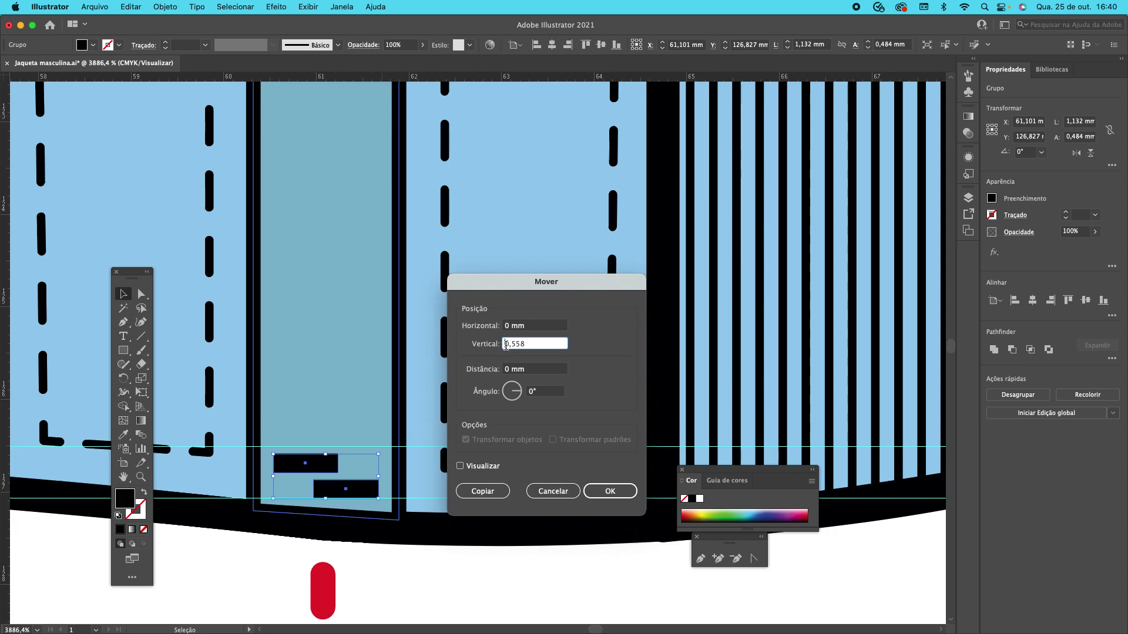
pyautogui.write('-')
pyautogui.click(461, 467)
pyautogui.click(461, 466)
pyautogui.click(461, 467)
pyautogui.click(461, 466)
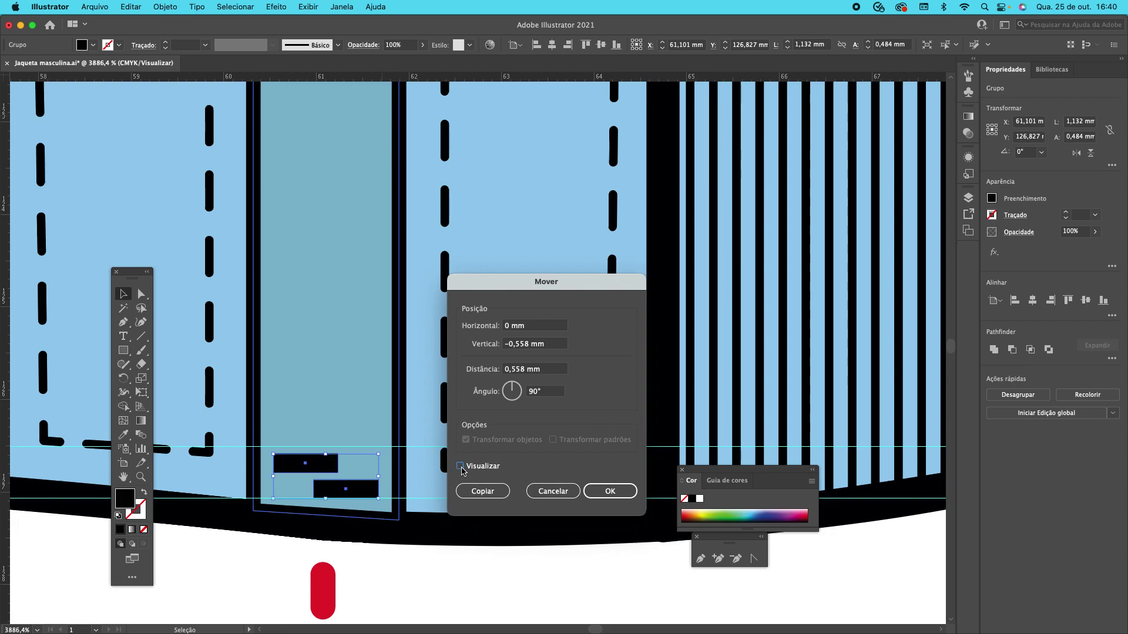
pyautogui.click(460, 466)
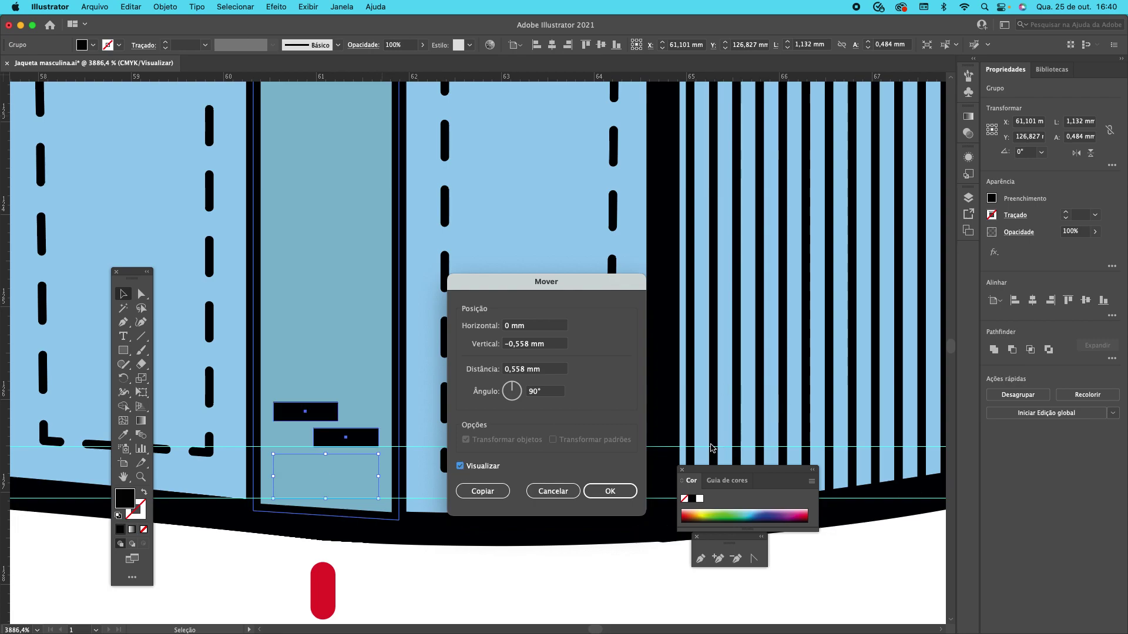
pyautogui.click(500, 496)
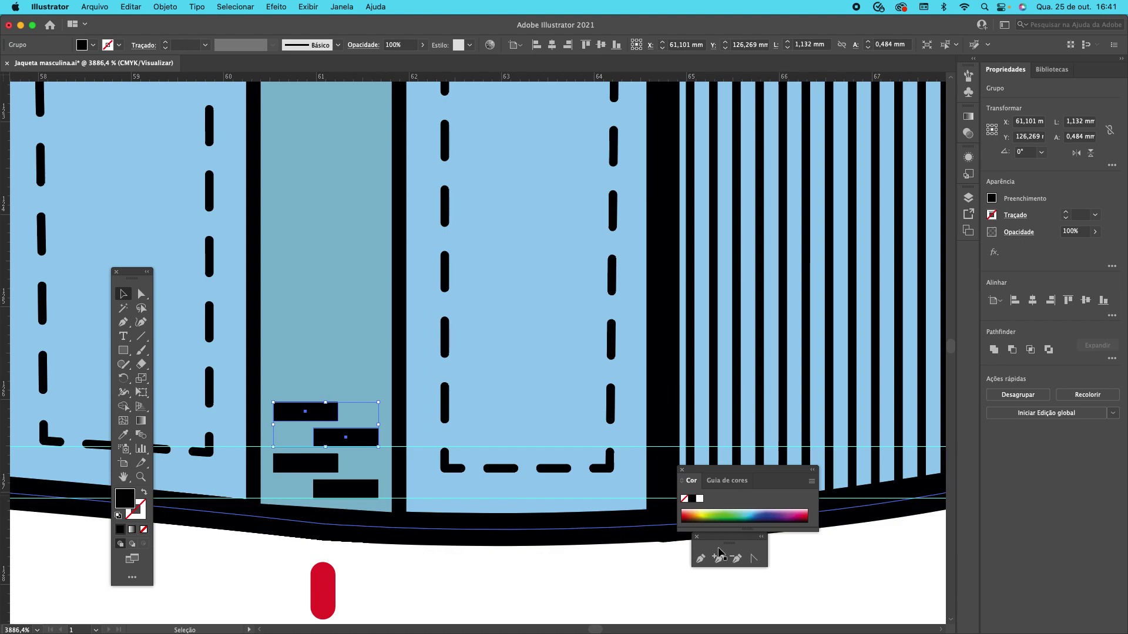
# - Repeat the zipper-tooth copy six more times up the teal strip at the same spacing
pyautogui.press('a')
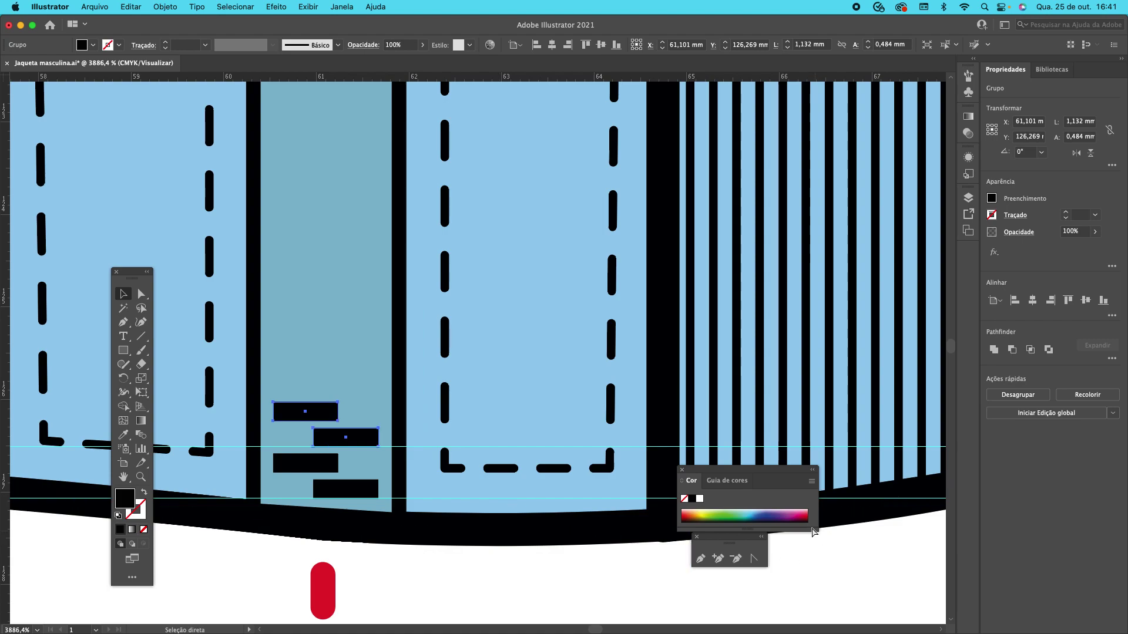
pyautogui.press('super+d')
pyautogui.press('super+d')
pyautogui.press('super+d')
pyautogui.press('super+d')
pyautogui.press('super+d')
pyautogui.press('super+d')
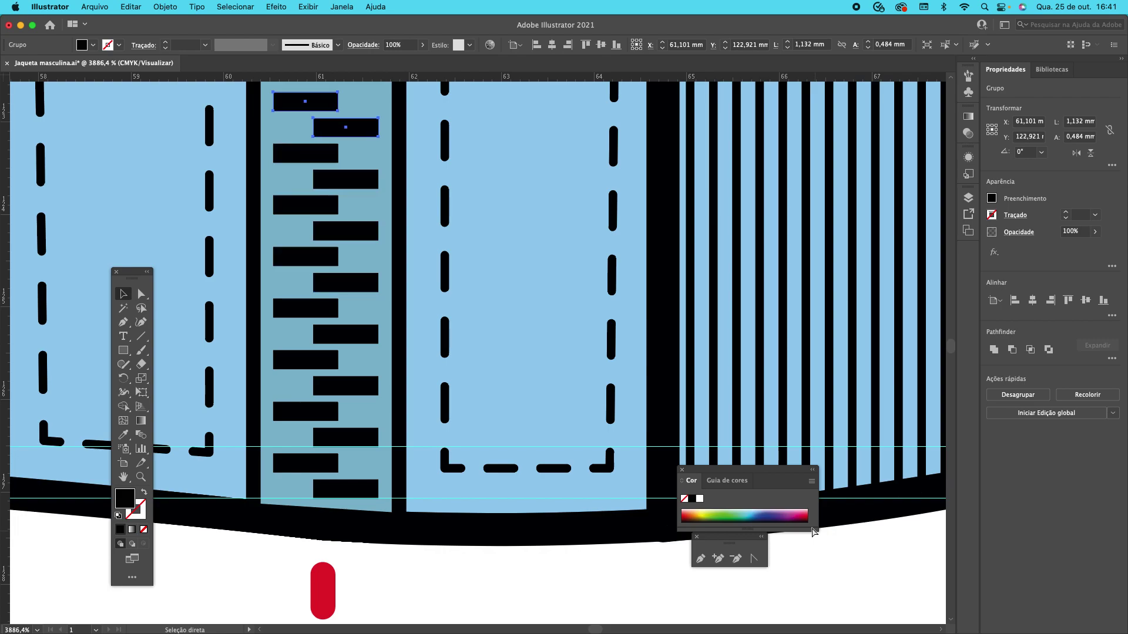
# - Keep repeating the zipper-tooth copy until the teeth fill the teal strip up to the collar, and deselect the artwork
pyautogui.click(144, 480)
pyautogui.moveTo(349, 398); pyautogui.dragTo(273, 359)
pyautogui.moveTo(425, 216); pyautogui.dragTo(340, 119)
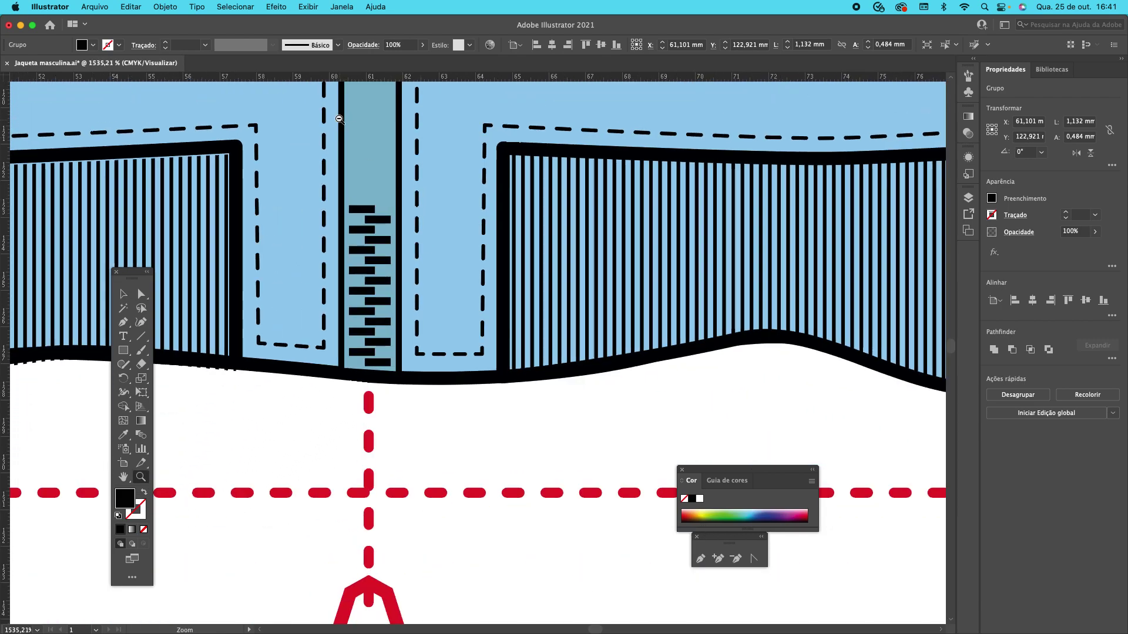
pyautogui.scroll(-5, 952, 351)
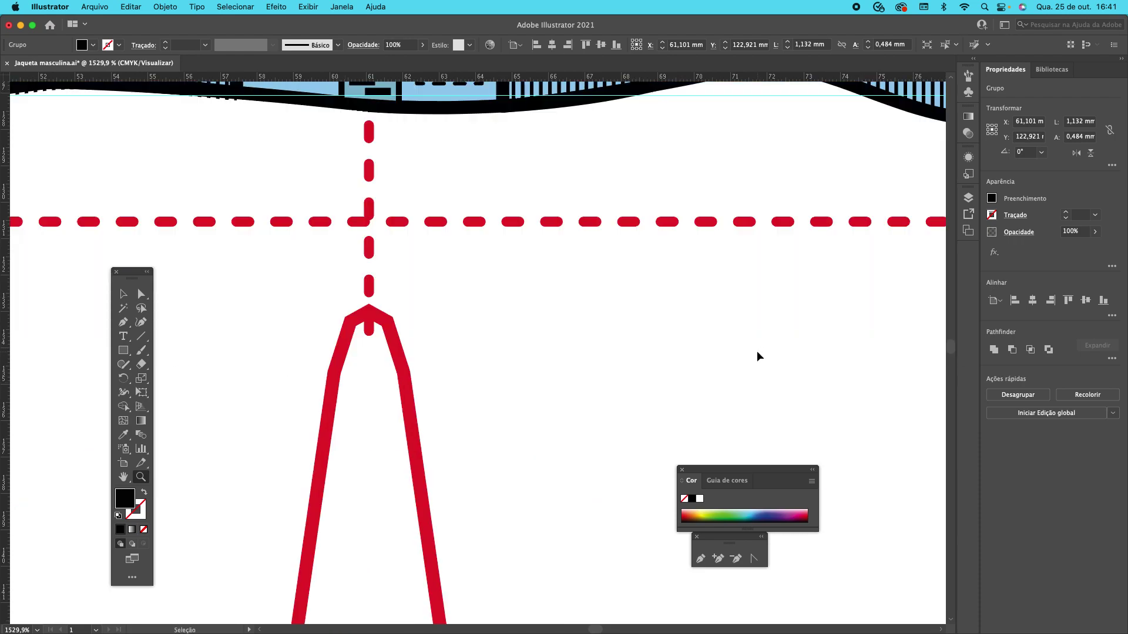
pyautogui.press('super+0')
pyautogui.moveTo(393, 207); pyautogui.dragTo(486, 475)
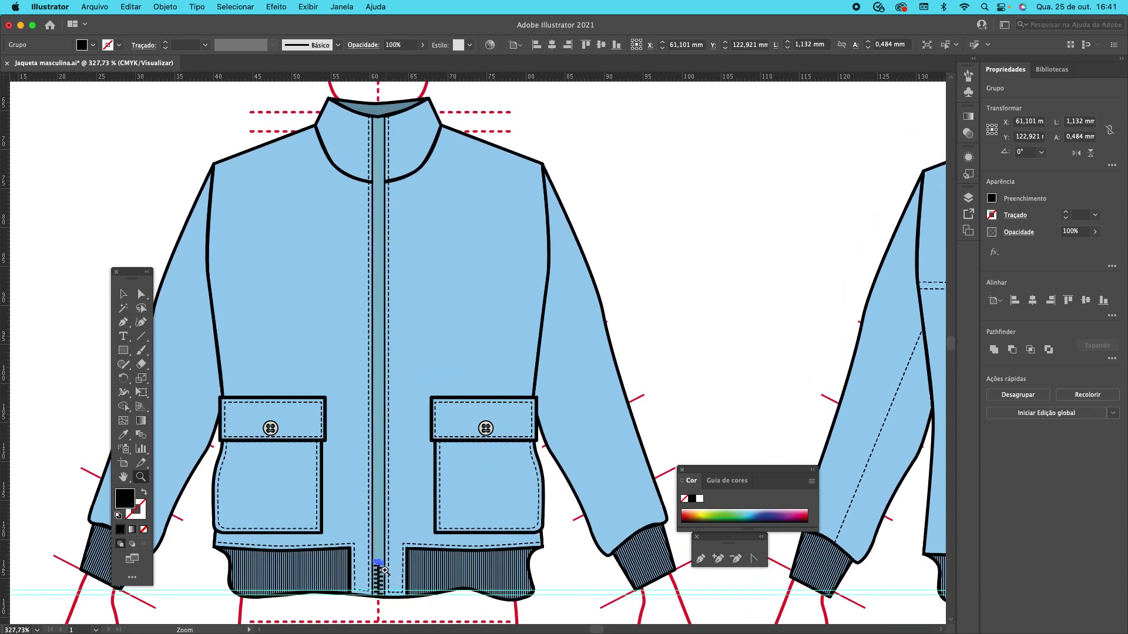
pyautogui.click(124, 300)
pyautogui.press('a')
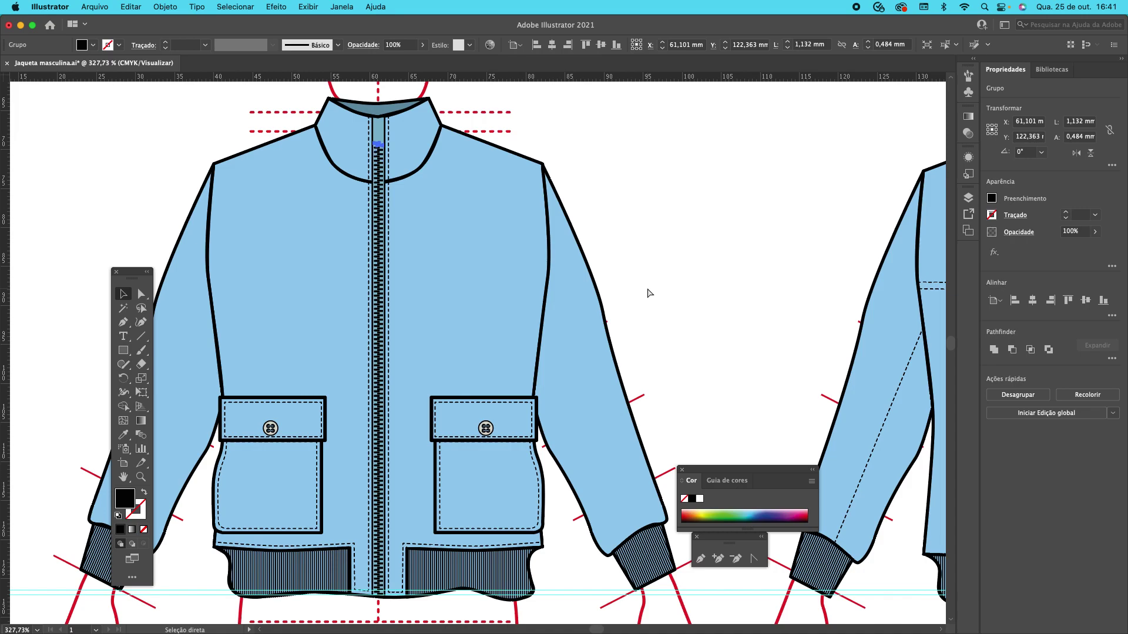
pyautogui.press('Up')
pyautogui.click(118, 301)
pyautogui.click(107, 238)
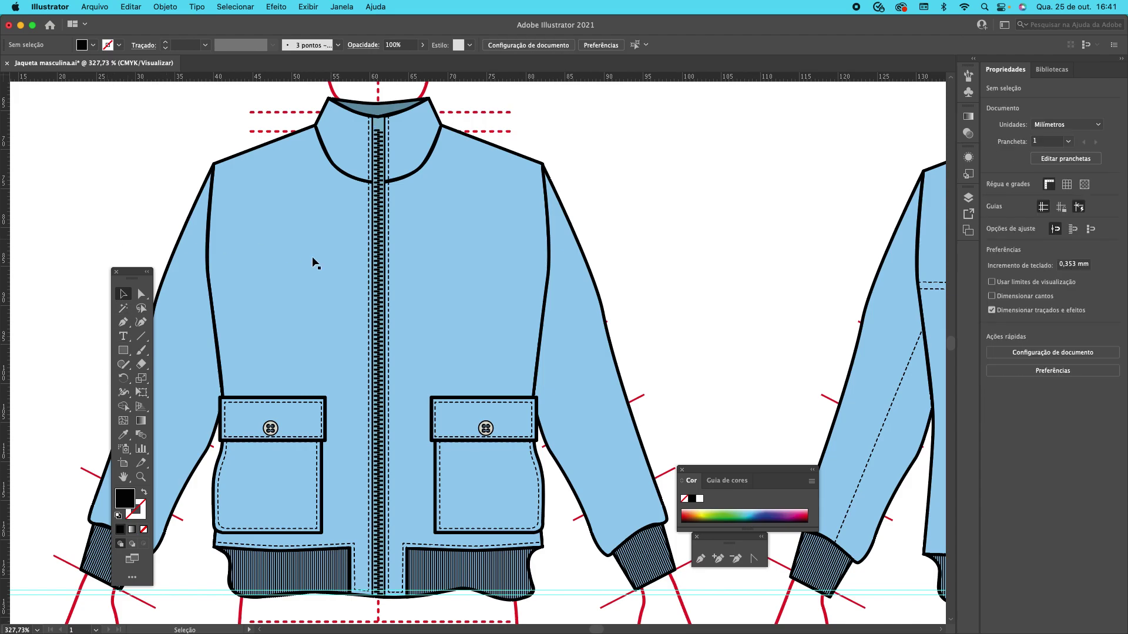
# - Draw an unfilled rectangle with a 1 pt black stroke, about 1.5 mm by 3.4 mm, in the blank area beside the jacket's collar
pyautogui.click(141, 477)
pyautogui.moveTo(379, 291); pyautogui.dragTo(501, 433)
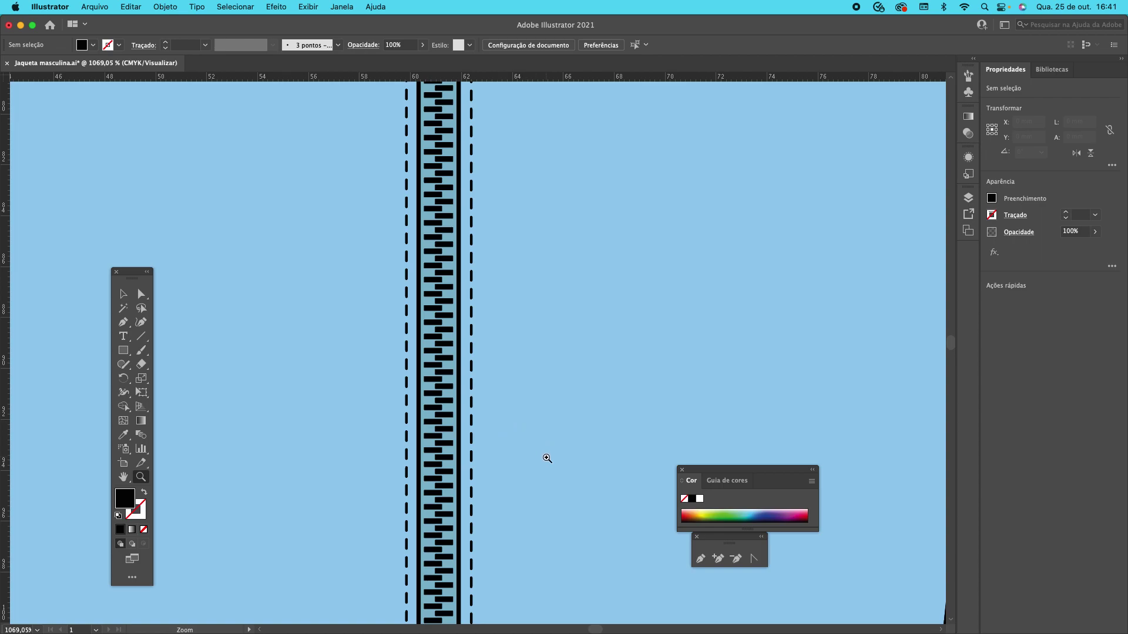
pyautogui.keyDown('alt'); pyautogui.click(546, 457); pyautogui.keyUp('alt')
pyautogui.keyDown('alt'); pyautogui.click(535, 441); pyautogui.keyUp('alt')
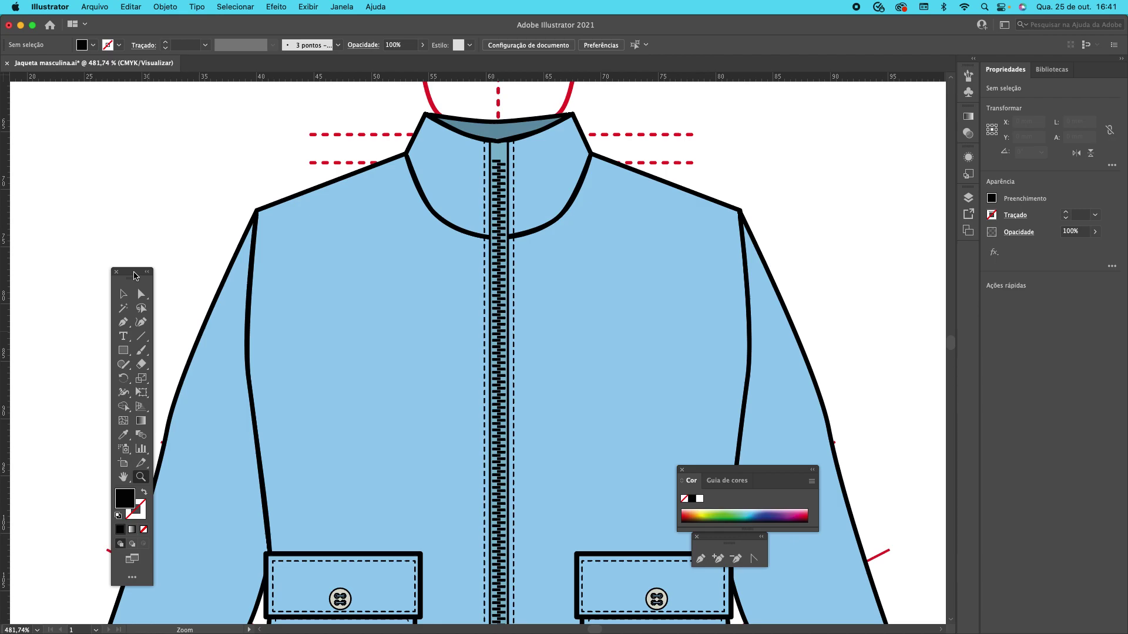
pyautogui.moveTo(134, 275); pyautogui.dragTo(142, 196)
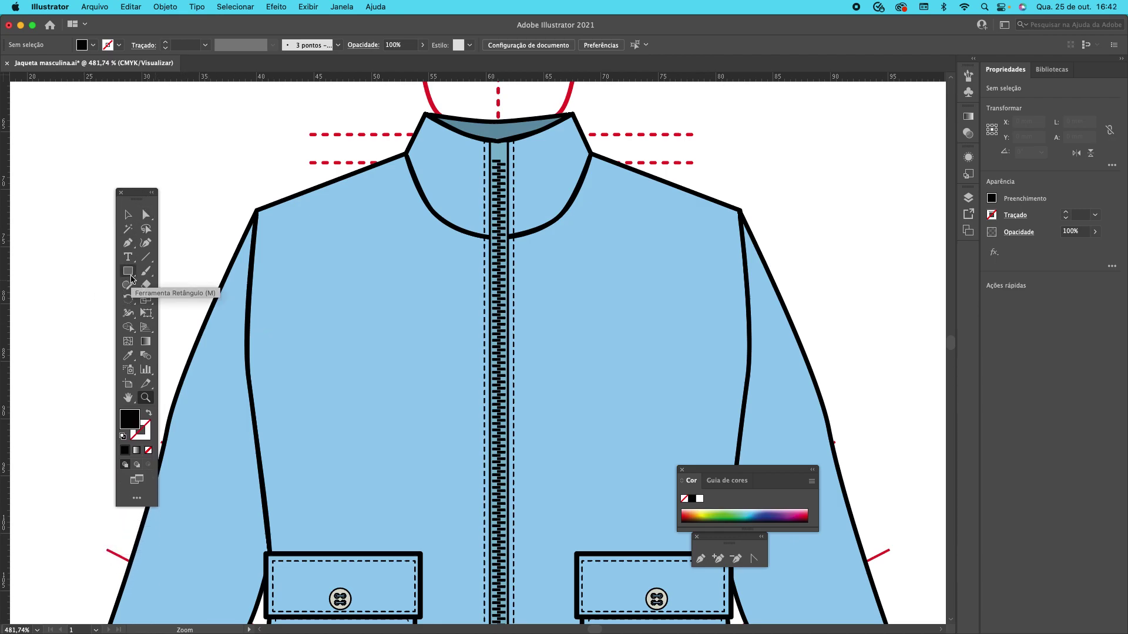
pyautogui.click(128, 214)
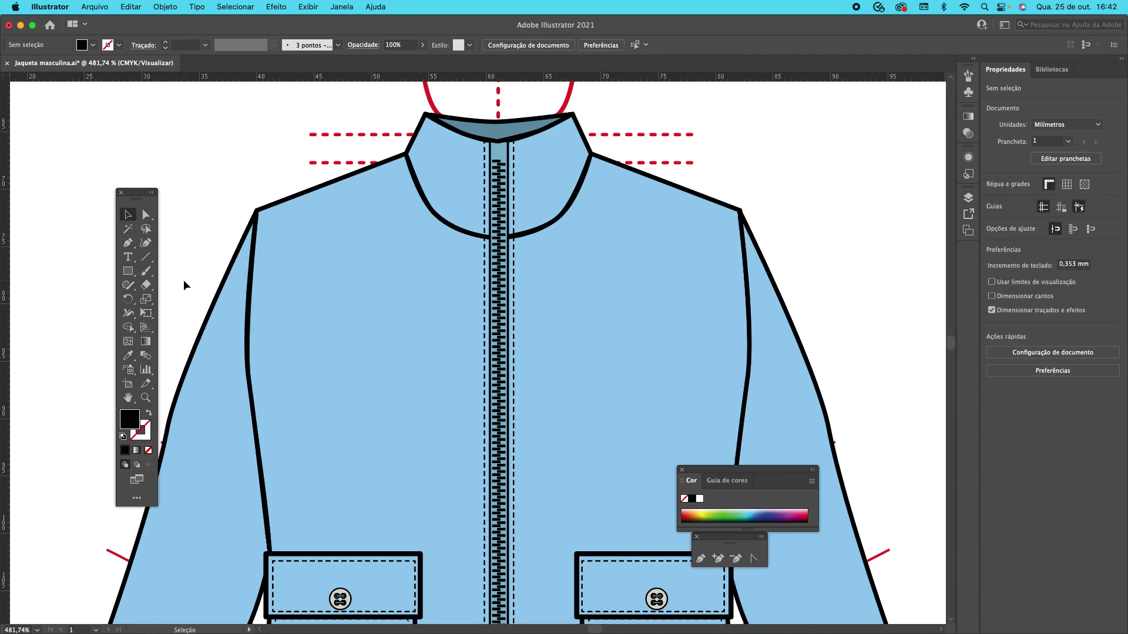
pyautogui.click(148, 414)
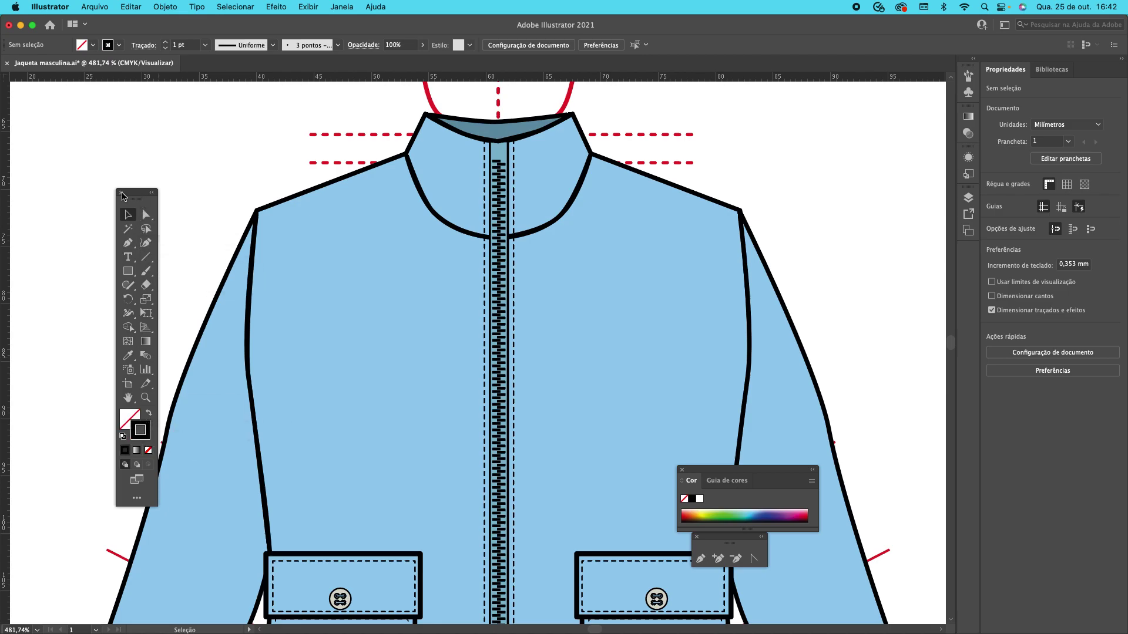
pyautogui.moveTo(145, 196); pyautogui.dragTo(118, 199)
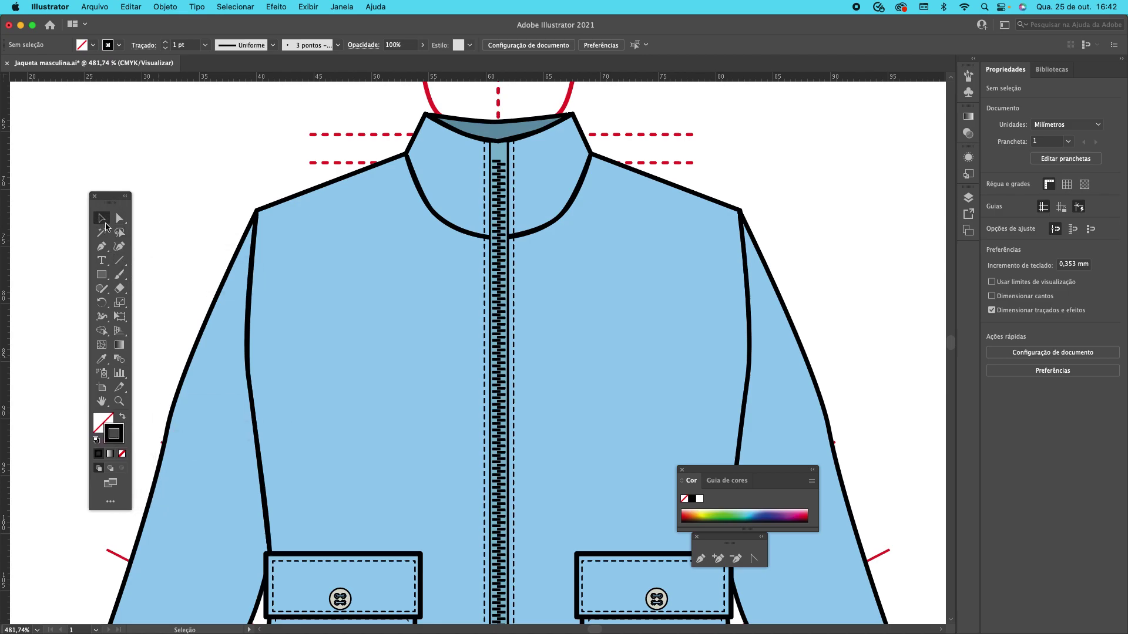
pyautogui.click(102, 276)
pyautogui.moveTo(219, 144); pyautogui.dragTo(236, 183)
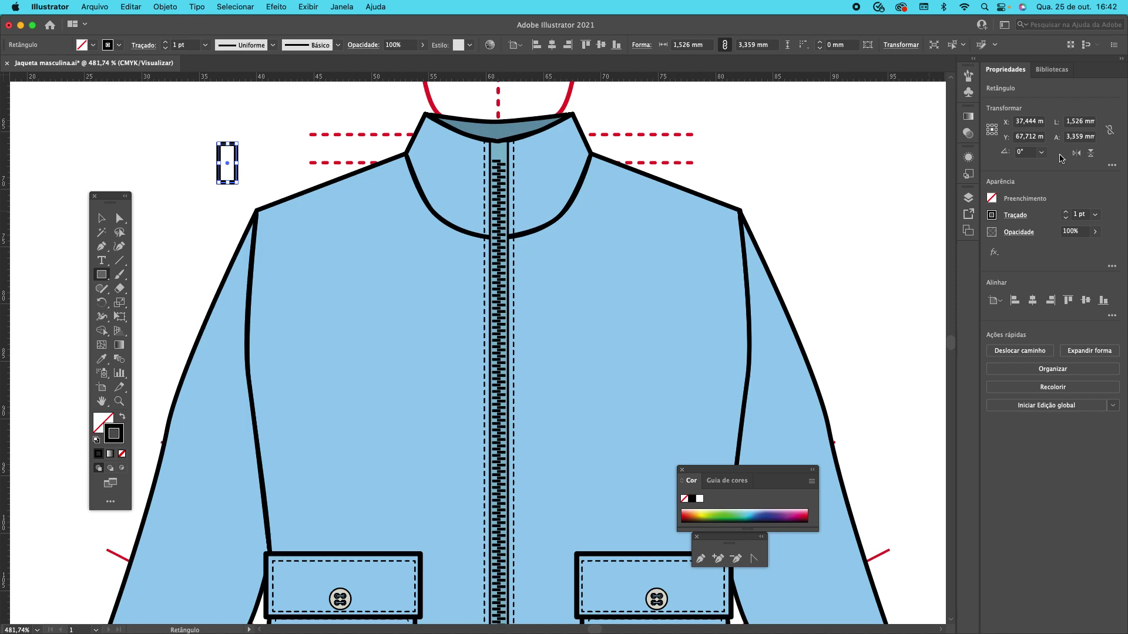
# - Set the small rectangle's stroke weight to 0,5 pt
pyautogui.click(1095, 214)
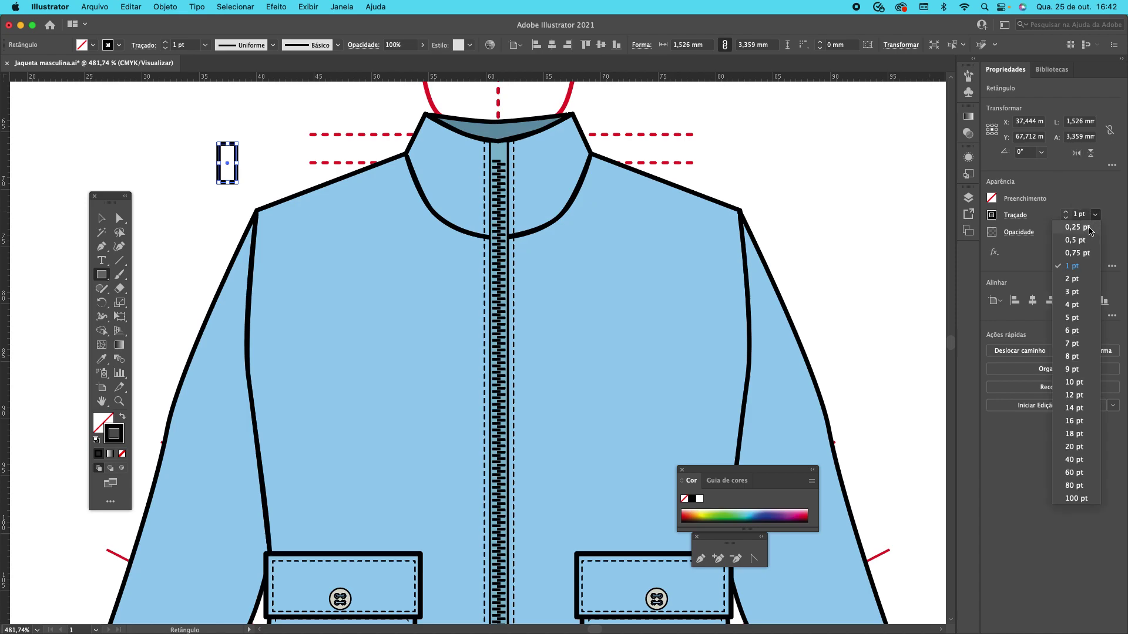
pyautogui.click(1075, 226)
pyautogui.click(1095, 215)
pyautogui.click(1074, 240)
# - Move the small rectangle off the artboard onto the empty grey area and nudge it slightly into place
pyautogui.click(101, 219)
pyautogui.click(153, 227)
pyautogui.moveTo(234, 155); pyautogui.dragTo(202, 151)
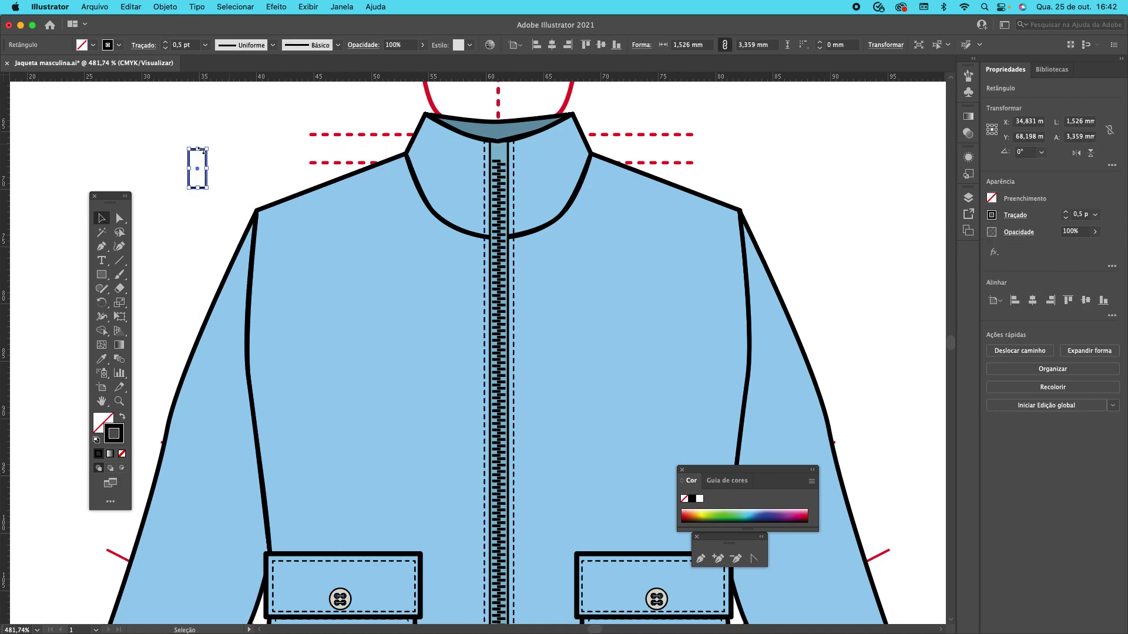
pyautogui.press('super+0')
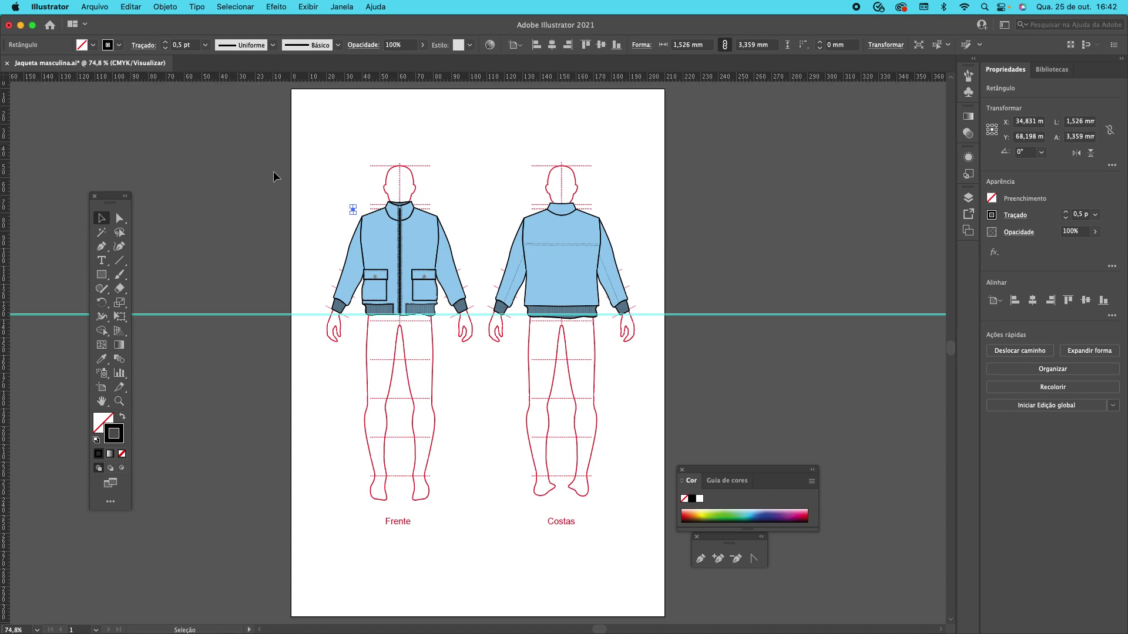
pyautogui.click(346, 197)
pyautogui.moveTo(346, 208); pyautogui.dragTo(286, 254)
pyautogui.click(120, 401)
pyautogui.moveTo(222, 203); pyautogui.dragTo(357, 428)
pyautogui.click(101, 218)
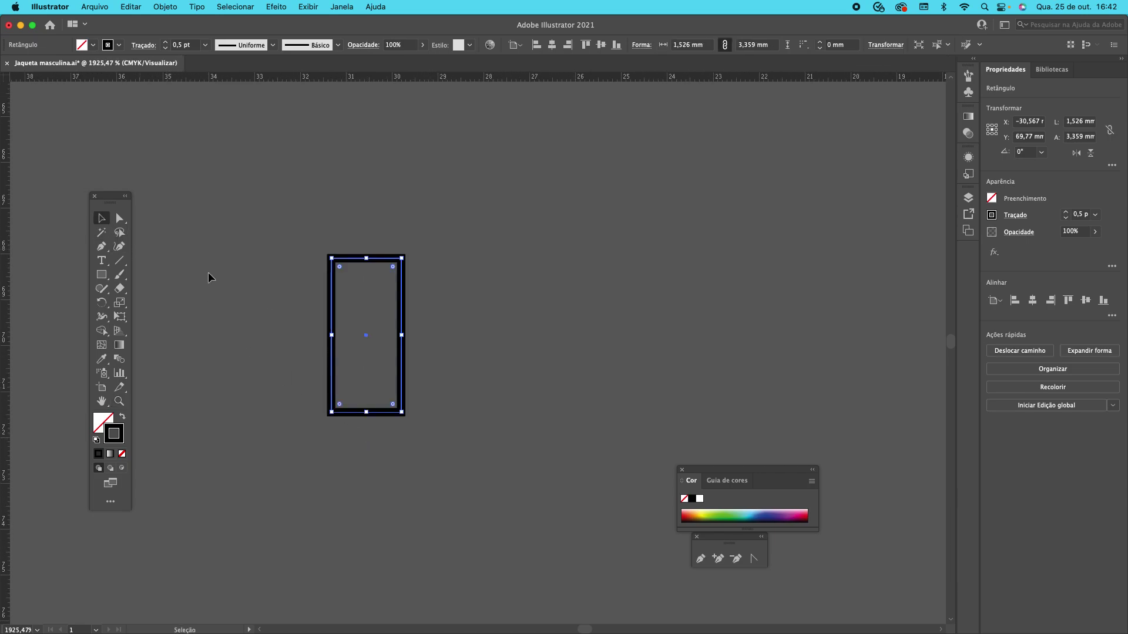
pyautogui.press('Right')
pyautogui.press('Up')
pyautogui.press('Up')
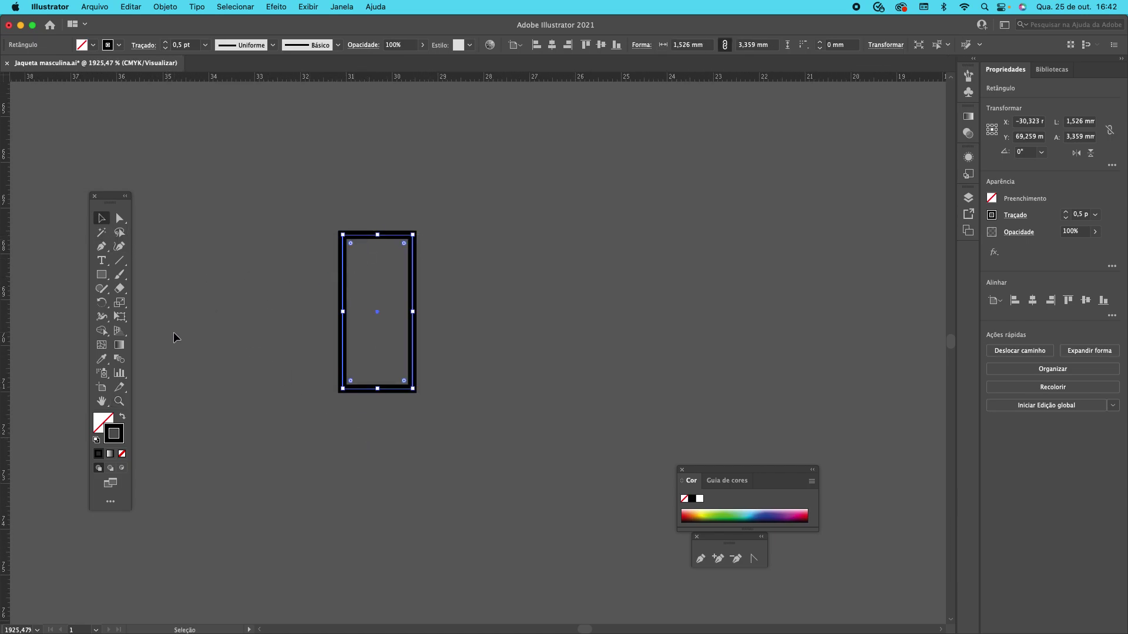
# - Add an anchor point midway along the rectangle's bottom edge, pull it down into a point, and taper the upper corners inward
pyautogui.moveTo(719, 472); pyautogui.dragTo(754, 358)
pyautogui.moveTo(726, 535); pyautogui.dragTo(506, 243)
pyautogui.click(497, 265)
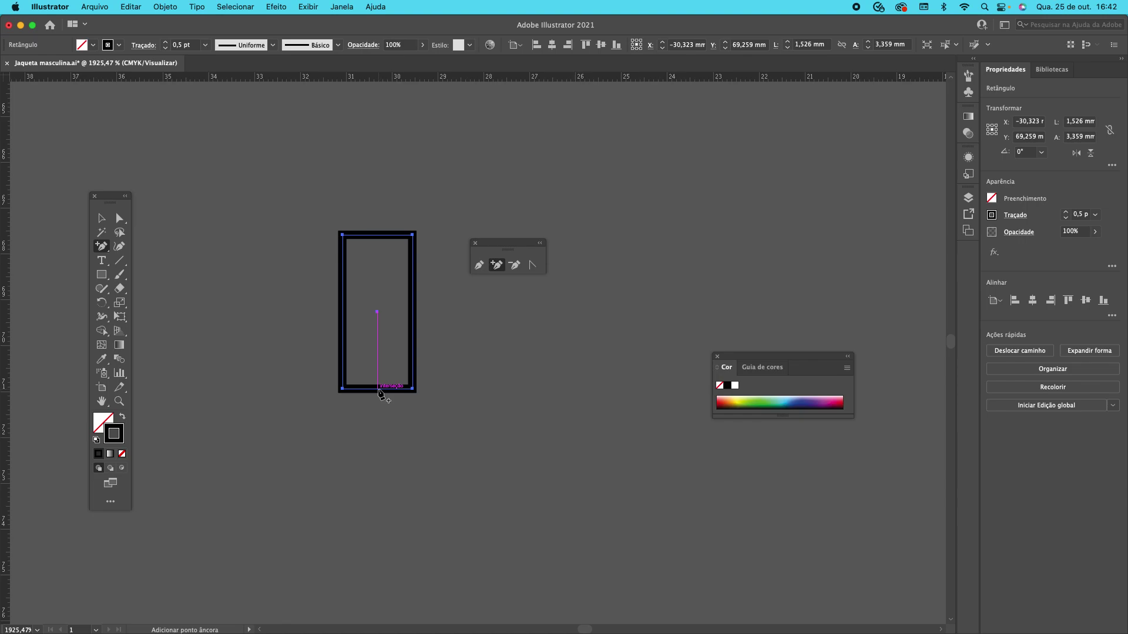
pyautogui.click(377, 388)
pyautogui.click(119, 218)
pyautogui.moveTo(377, 389); pyautogui.dragTo(378, 428)
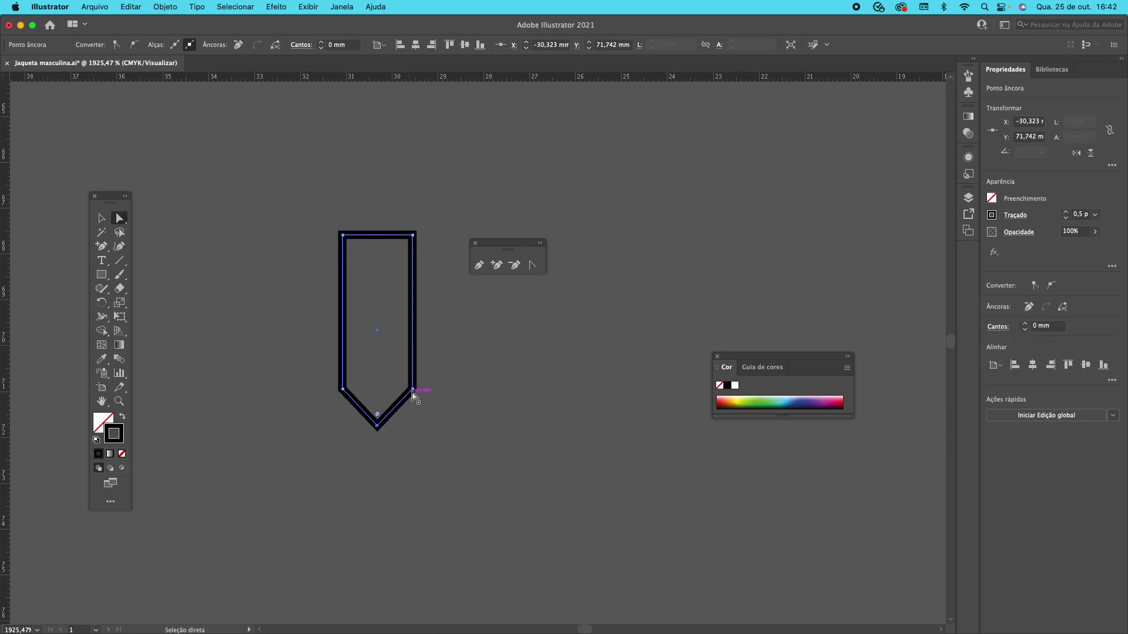
pyautogui.moveTo(413, 235); pyautogui.dragTo(357, 236)
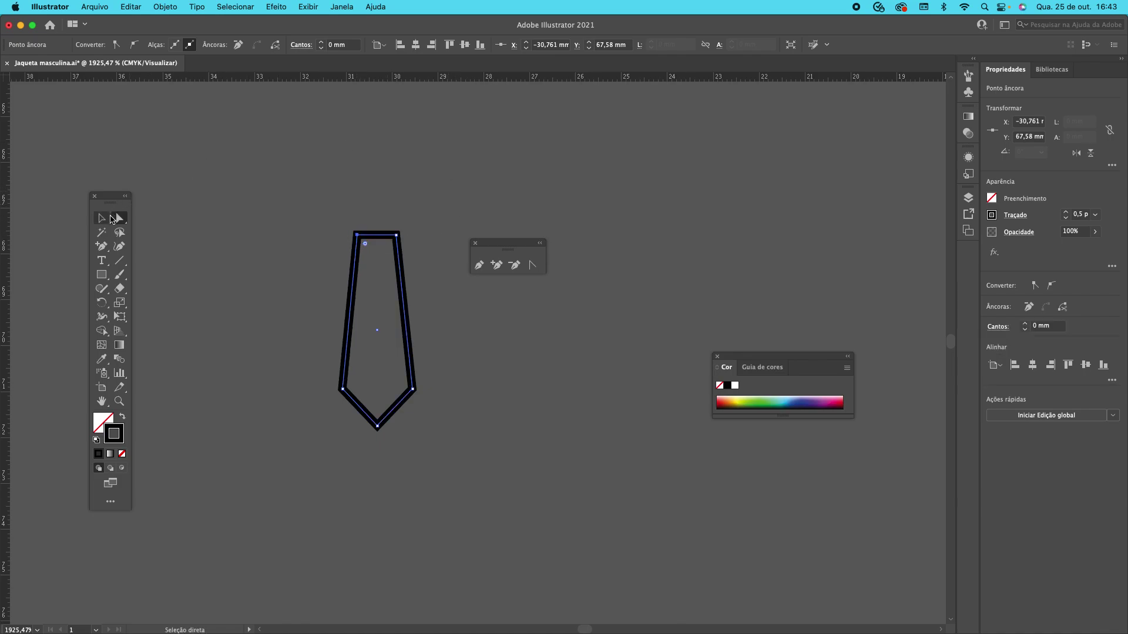
# - Fill the pointed shape with white and shift it slightly to the left on the grey area
pyautogui.click(101, 218)
pyautogui.click(102, 425)
pyautogui.click(99, 454)
pyautogui.doubleClick(103, 422)
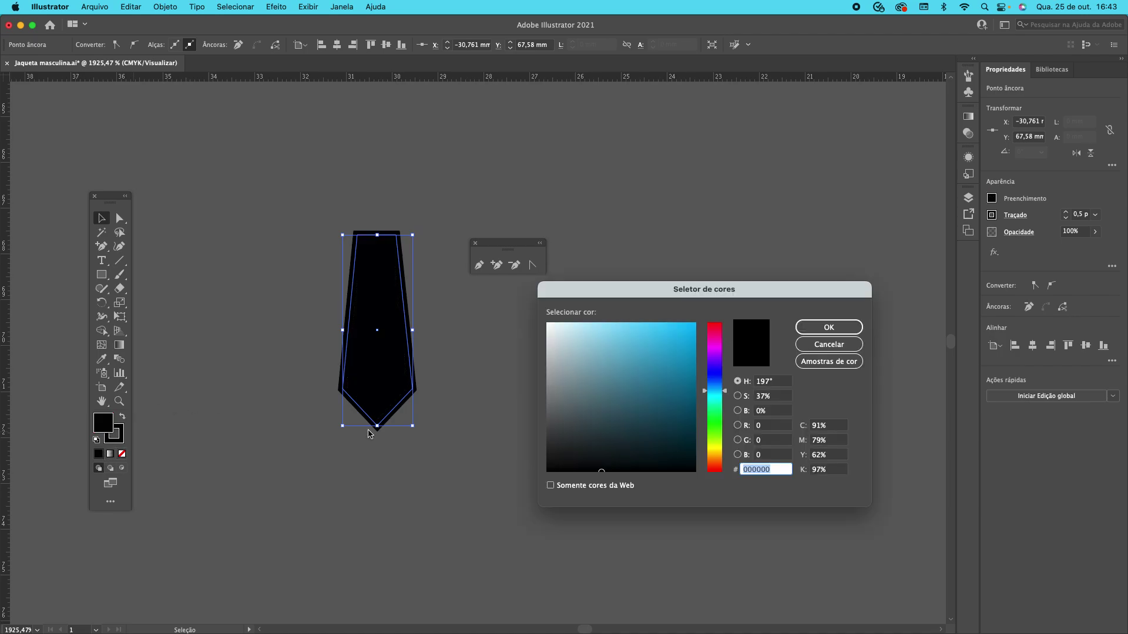
pyautogui.click(829, 327)
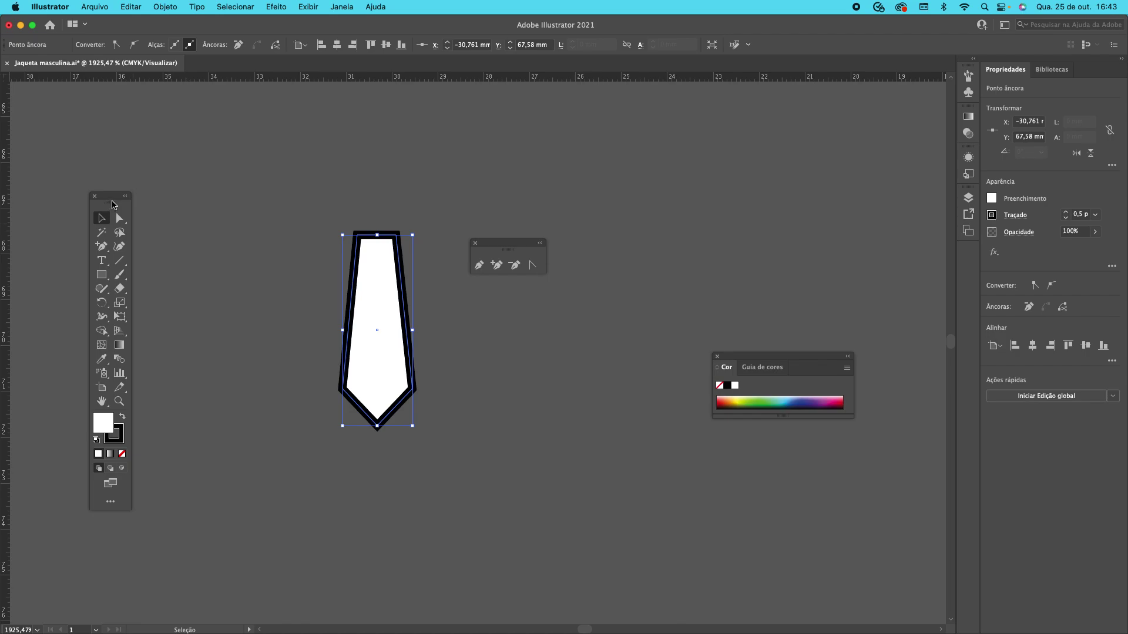
pyautogui.click(359, 323)
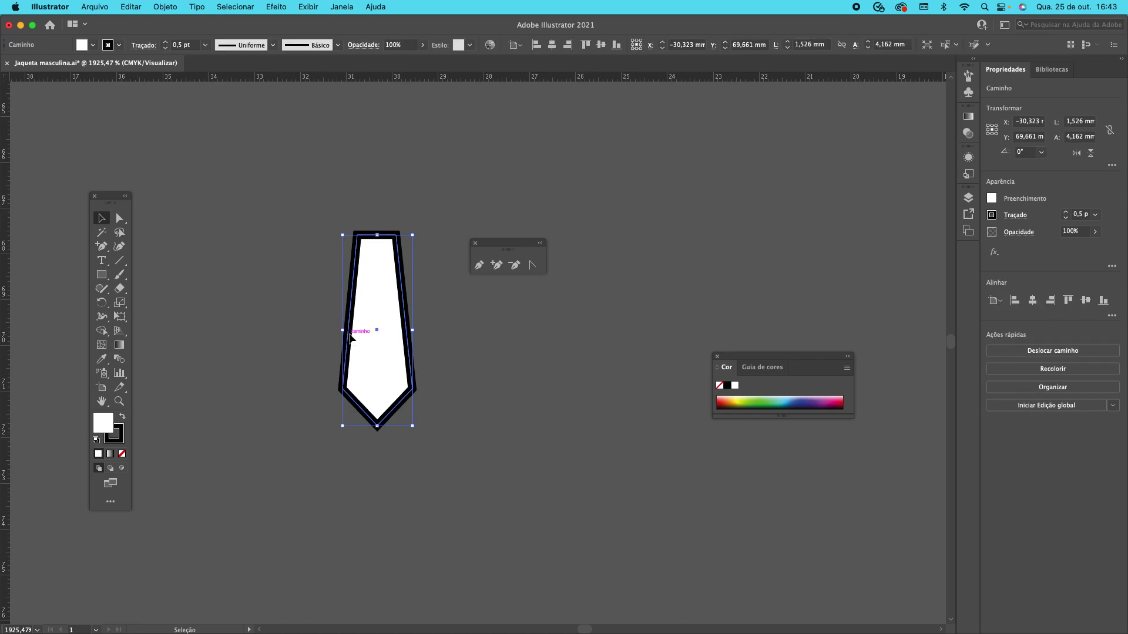
pyautogui.moveTo(359, 323); pyautogui.dragTo(298, 315)
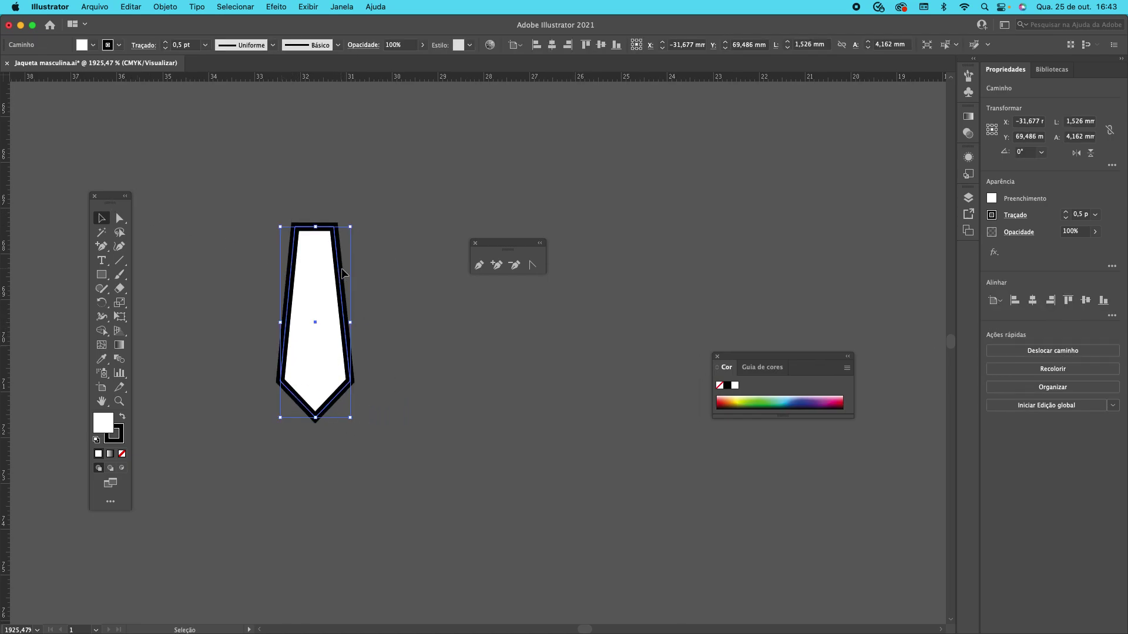
# - Paste a copy of the pointed shape, scale it to about 0.9 mm by 1.6 mm, and place it inside the original's lower half
pyautogui.press('a')
pyautogui.press('v')
pyautogui.press('super+v')
pyautogui.moveTo(524, 246); pyautogui.dragTo(658, 235)
pyautogui.moveTo(514, 257); pyautogui.dragTo(485, 375)
pyautogui.moveTo(450, 412)
pyautogui.mouseDown()
pyautogui.moveTo(392, 385)
pyautogui.moveTo(316, 381)
pyautogui.moveTo(293, 359)
pyautogui.mouseUp()
pyautogui.moveTo(331, 358); pyautogui.dragTo(320, 320)
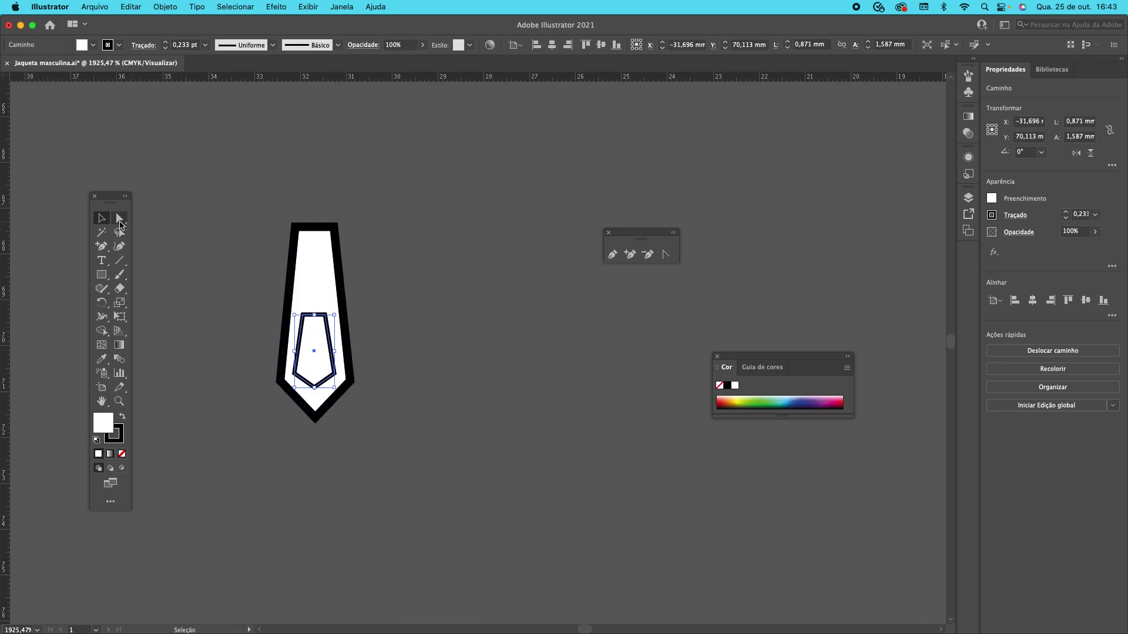
# - Pull the inner shape's lower point down so the shape is about 1.8 mm tall, and deselect it
pyautogui.press('a')
pyautogui.click(315, 390)
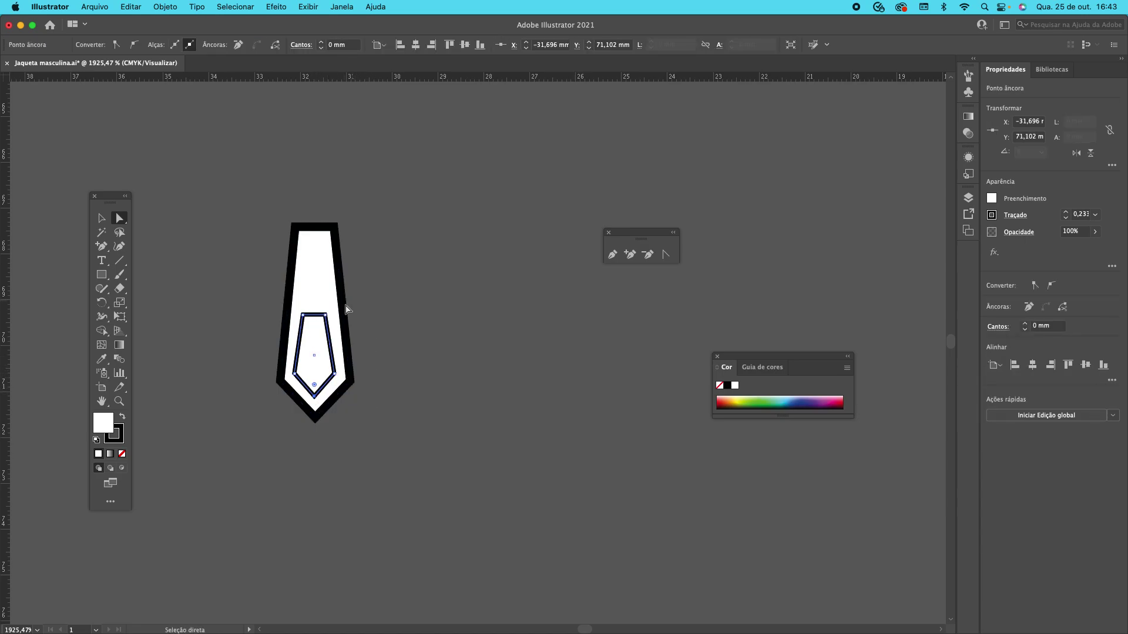
pyautogui.click(103, 220)
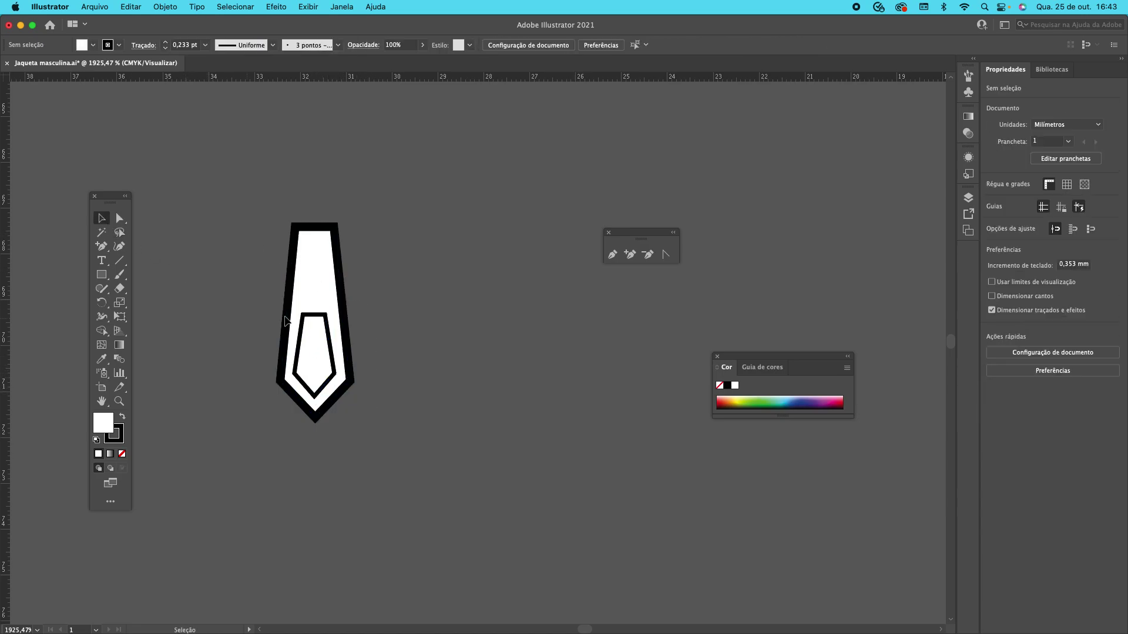
pyautogui.click(307, 327)
pyautogui.click(355, 285)
# - Bring up the Pathfinder options and place them beside the zipper pull
pyautogui.click(341, 7)
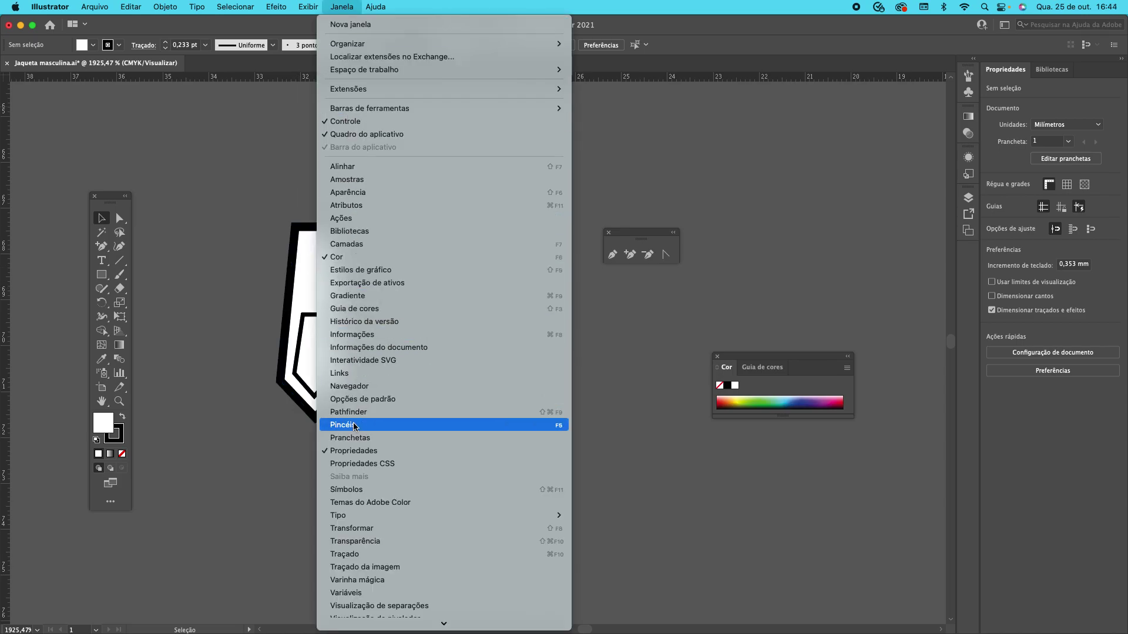
pyautogui.click(372, 411)
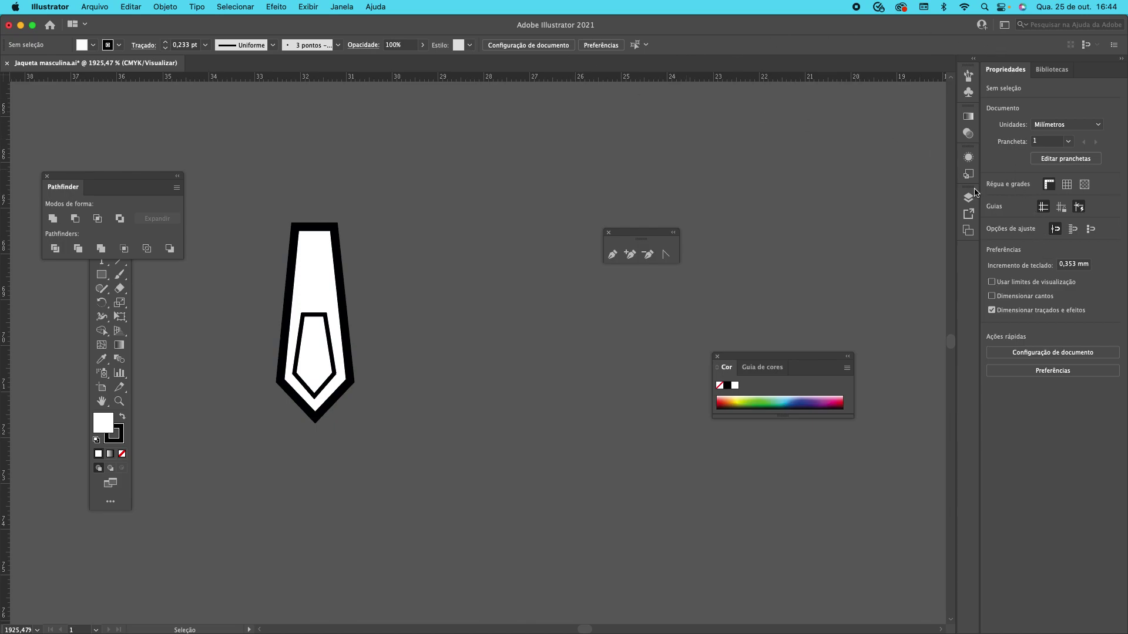
pyautogui.click(347, 9)
pyautogui.click(105, 186)
pyautogui.moveTo(90, 180)
pyautogui.mouseDown()
pyautogui.moveTo(427, 287)
pyautogui.moveTo(423, 243)
pyautogui.mouseUp()
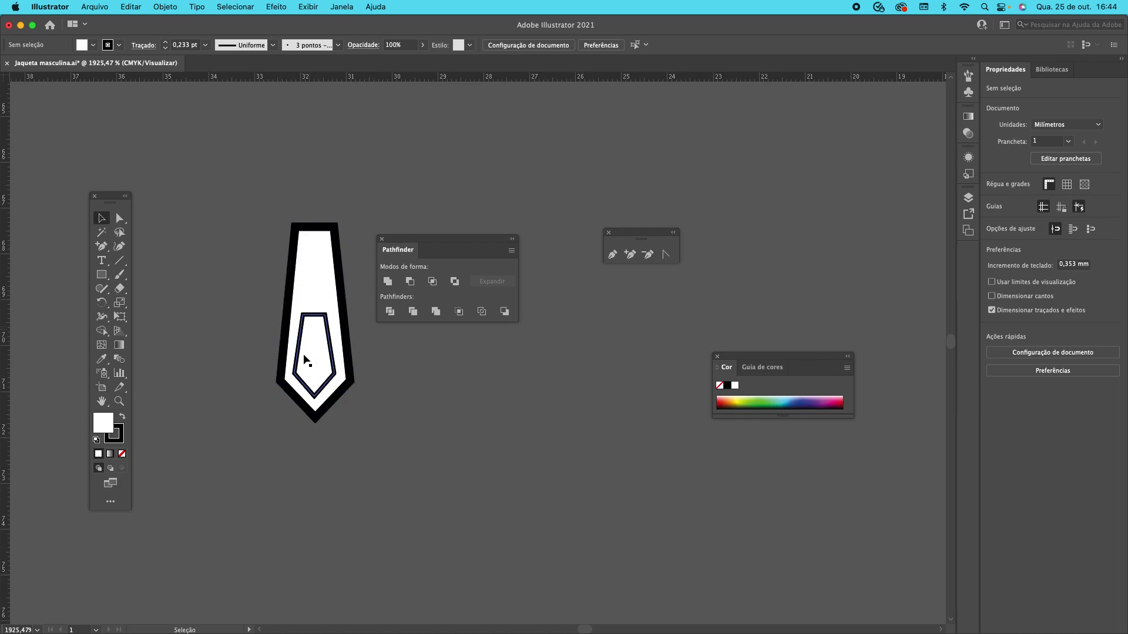
pyautogui.moveTo(311, 353); pyautogui.dragTo(239, 357)
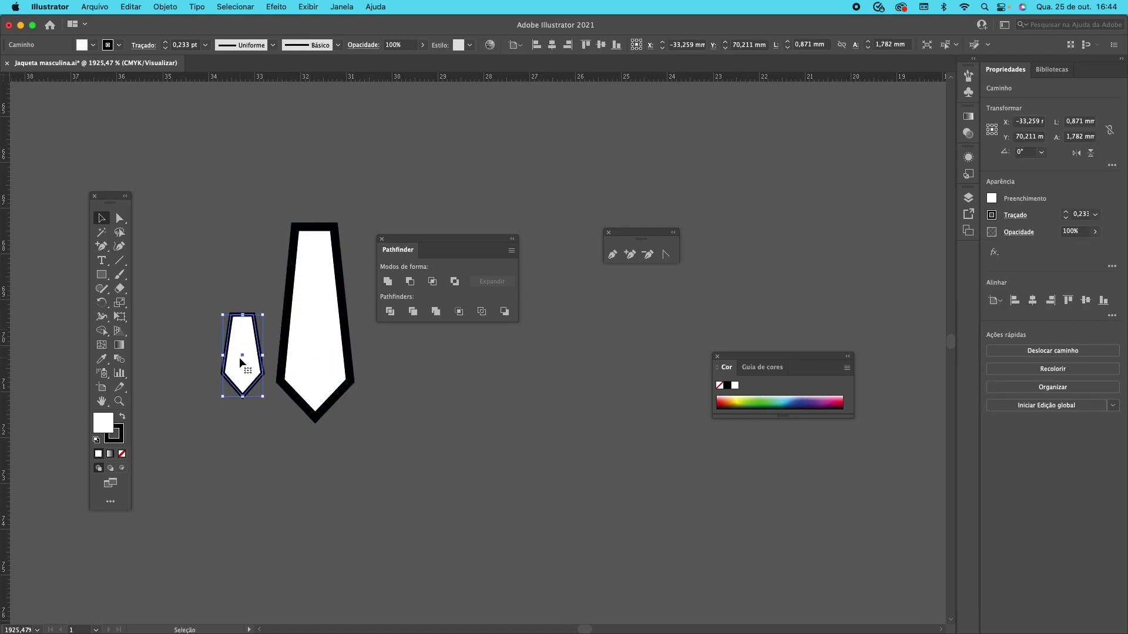
pyautogui.press('a')
pyautogui.press('super+z')
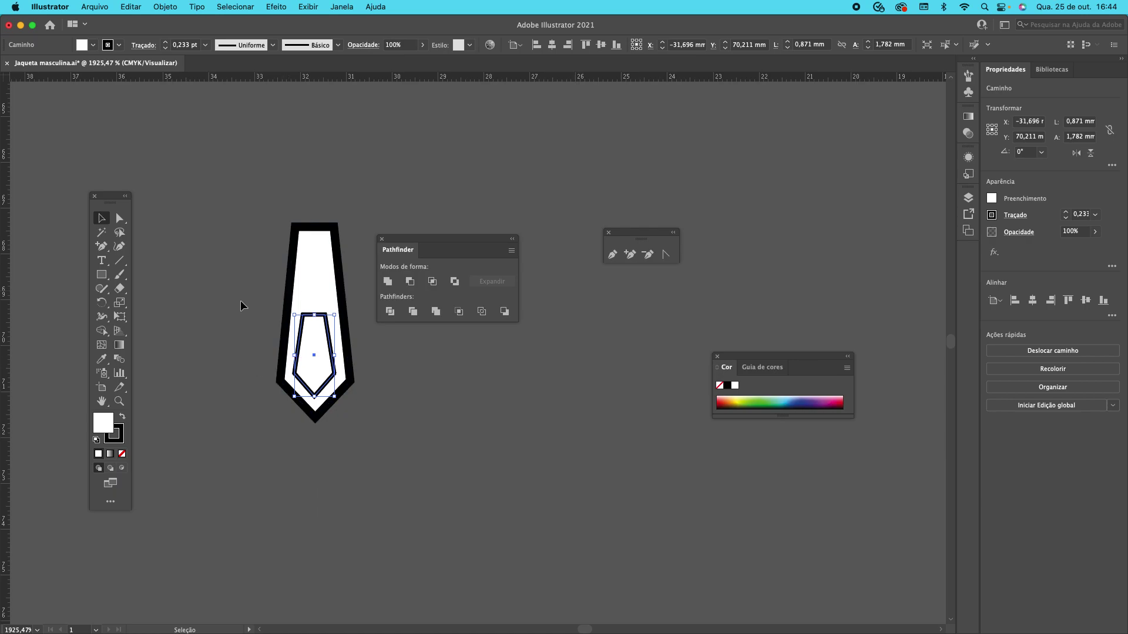
# - Subtract the inner shape from the outer one with Minus Front and move the resulting zipper pull a little lower
pyautogui.click(242, 298)
pyautogui.click(320, 347)
pyautogui.moveTo(249, 201); pyautogui.dragTo(349, 411)
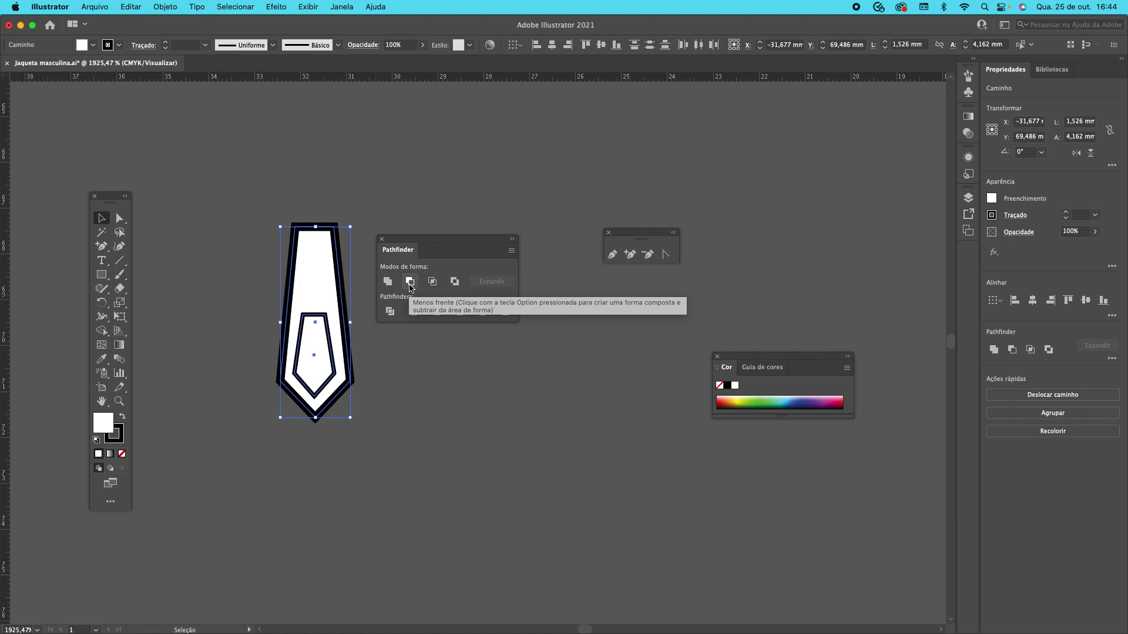
pyautogui.click(410, 283)
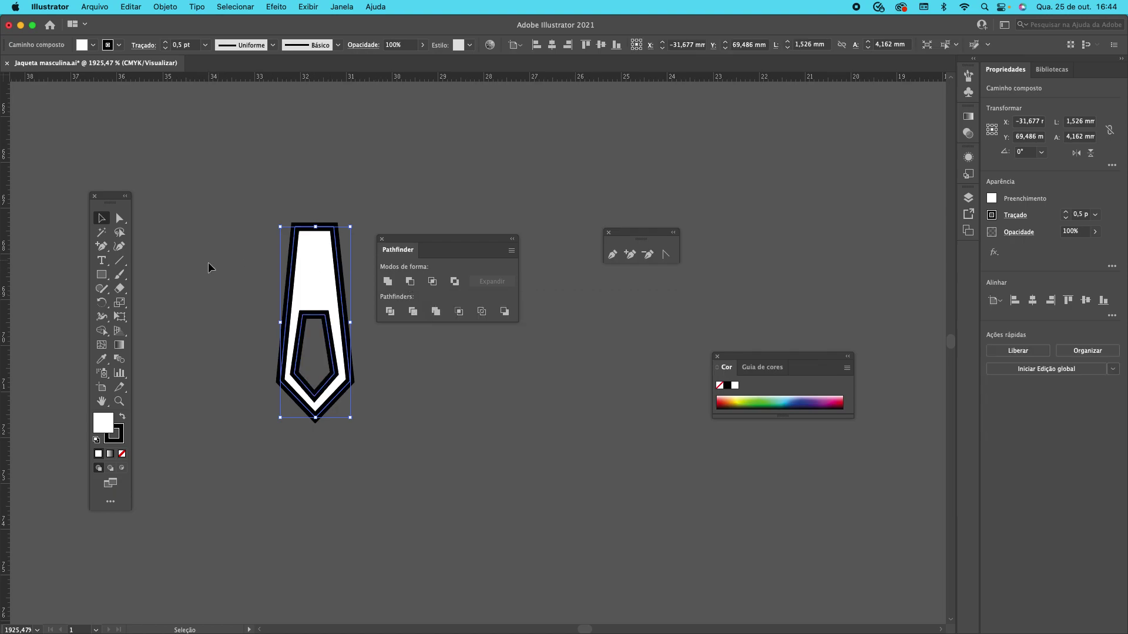
pyautogui.click(167, 248)
pyautogui.moveTo(301, 283); pyautogui.dragTo(304, 341)
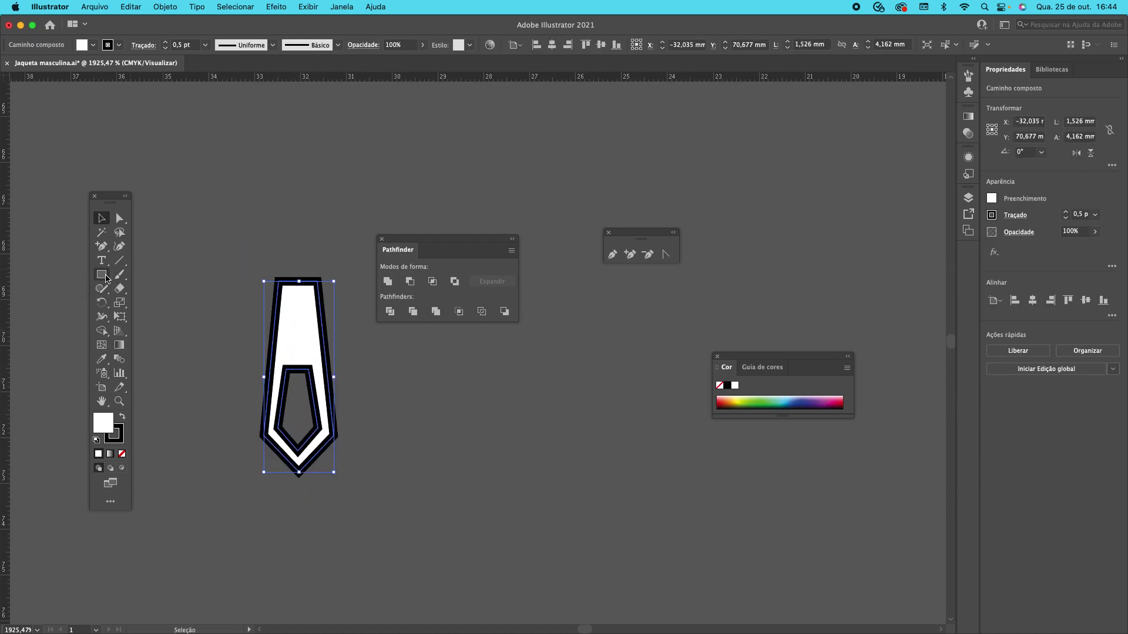
# - Draw a narrow vertical rounded rectangle as a loop overlapping the top edge of the zipper pull
pyautogui.moveTo(104, 278); pyautogui.dragTo(171, 289)
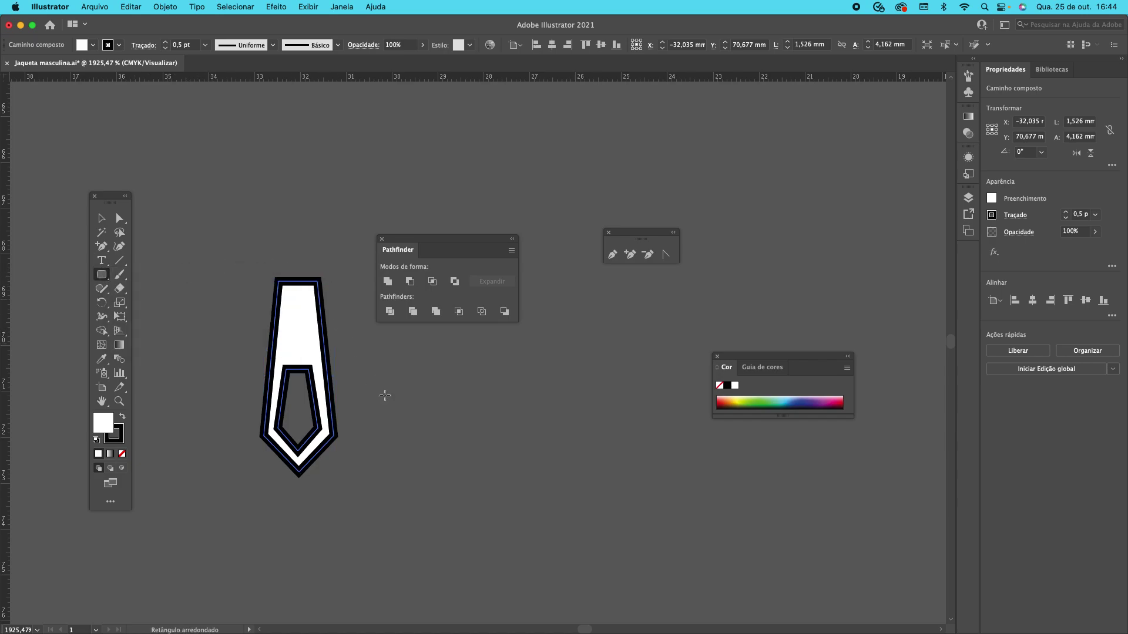
pyautogui.moveTo(406, 374); pyautogui.dragTo(296, 275)
pyautogui.click(105, 220)
pyautogui.click(230, 209)
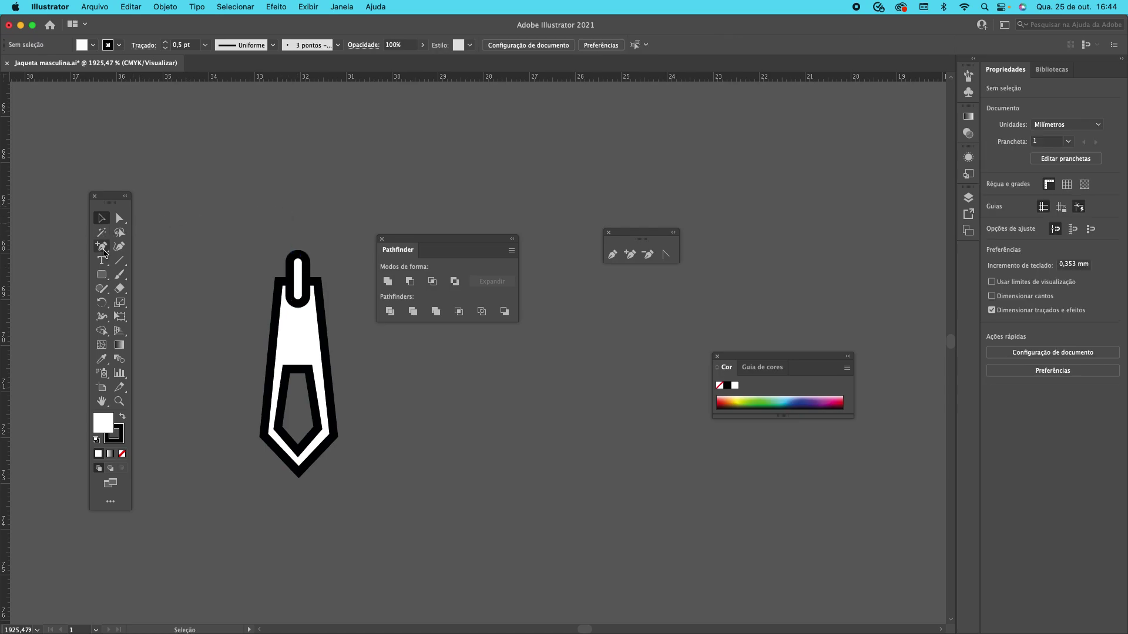
# - Shift the zipper pull's body up slightly beneath the rounded loop and deselect it
pyautogui.press('super+a')
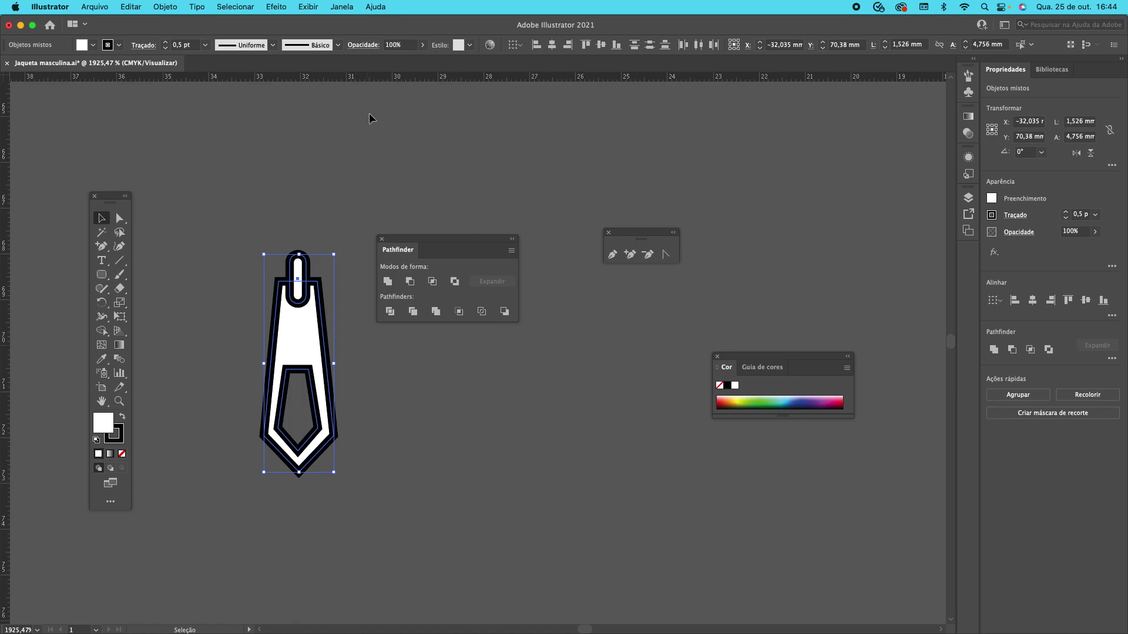
pyautogui.click(172, 7)
pyautogui.moveTo(175, 40)
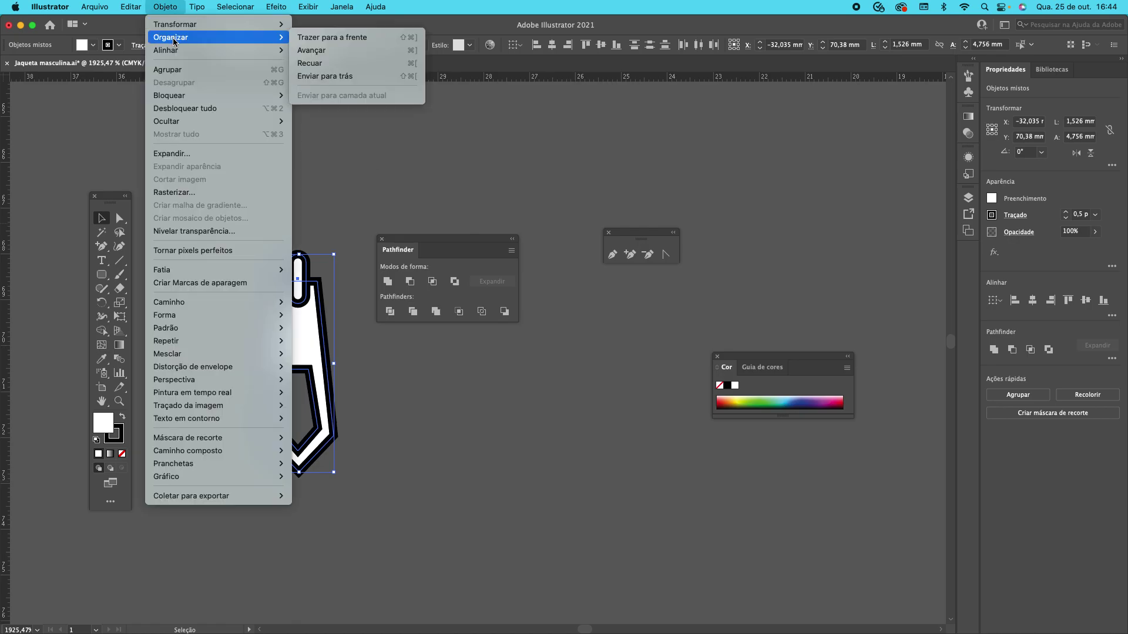
pyautogui.click(167, 7)
pyautogui.click(196, 249)
pyautogui.moveTo(297, 350); pyautogui.dragTo(290, 321)
pyautogui.click(258, 260)
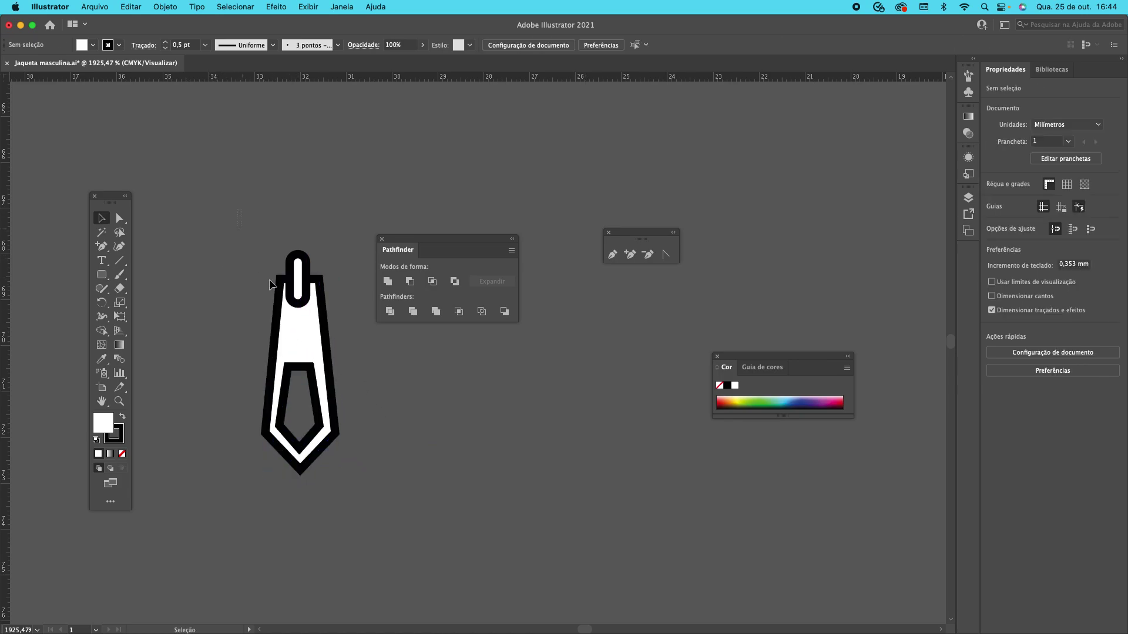
# - Group the rounded loop and the body of the zipper pull
pyautogui.moveTo(349, 454); pyautogui.dragTo(350, 474)
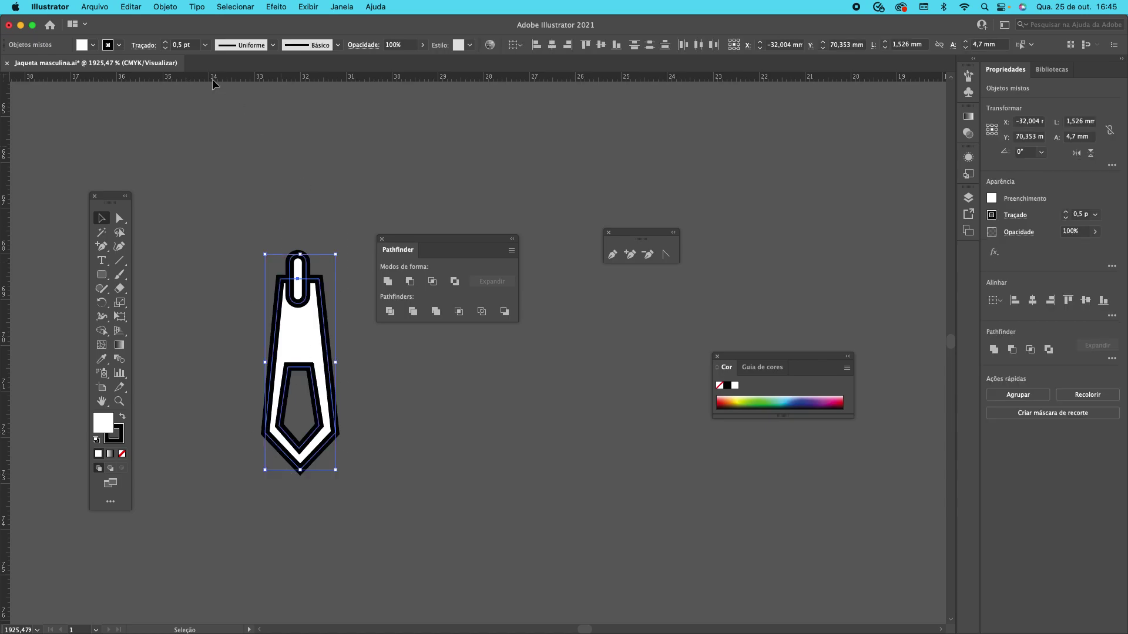
pyautogui.click(165, 6)
pyautogui.click(195, 167)
# - Move the grouped zipper pull onto the top of the front jacket's zipper, inside the collar
pyautogui.moveTo(308, 313); pyautogui.dragTo(573, 418)
pyautogui.press('a')
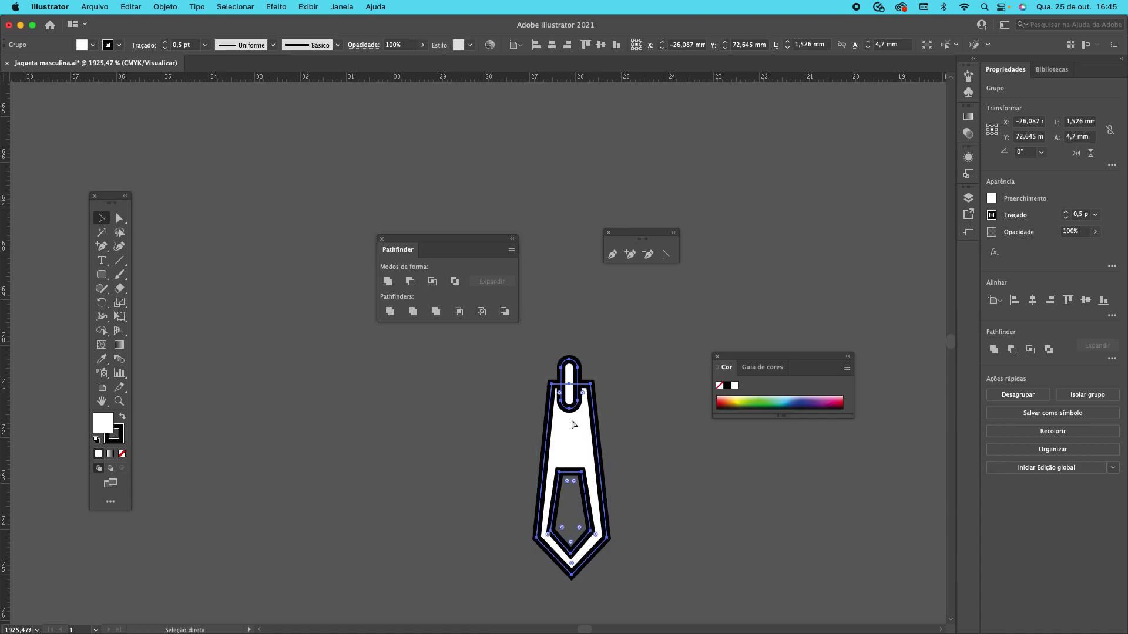
pyautogui.press('super+minus')
pyautogui.press('super+minus')
pyautogui.press('super+minus')
pyautogui.press('super+minus')
pyautogui.press('super+minus')
pyautogui.press('super+minus')
pyautogui.press('super+minus')
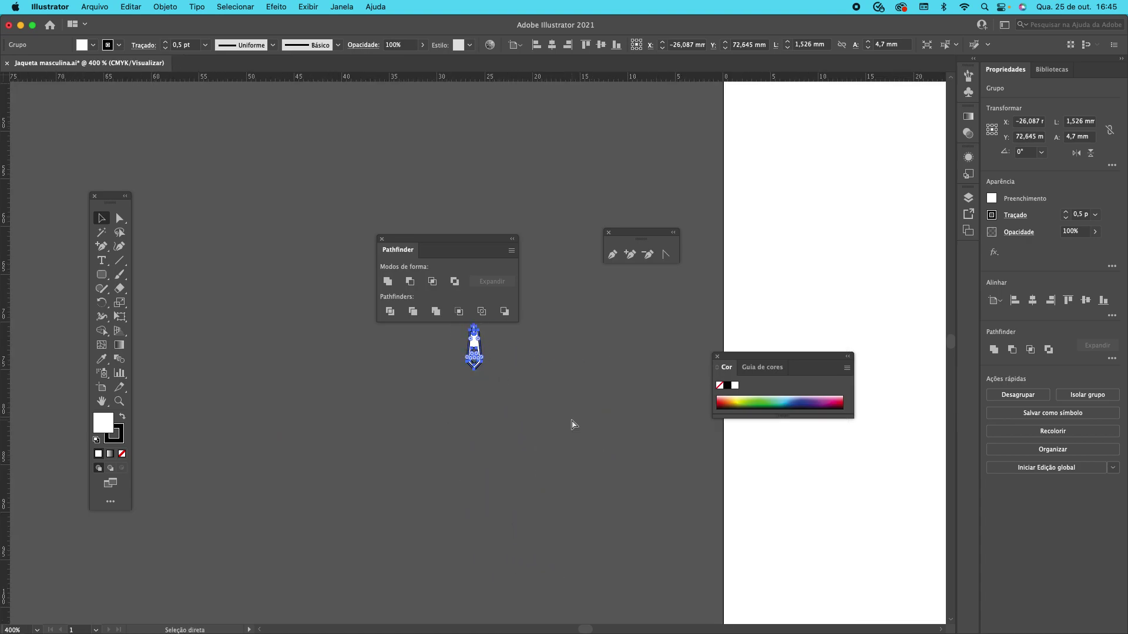
pyautogui.press('v')
pyautogui.moveTo(446, 238); pyautogui.dragTo(323, 220)
pyautogui.moveTo(481, 348); pyautogui.dragTo(888, 329)
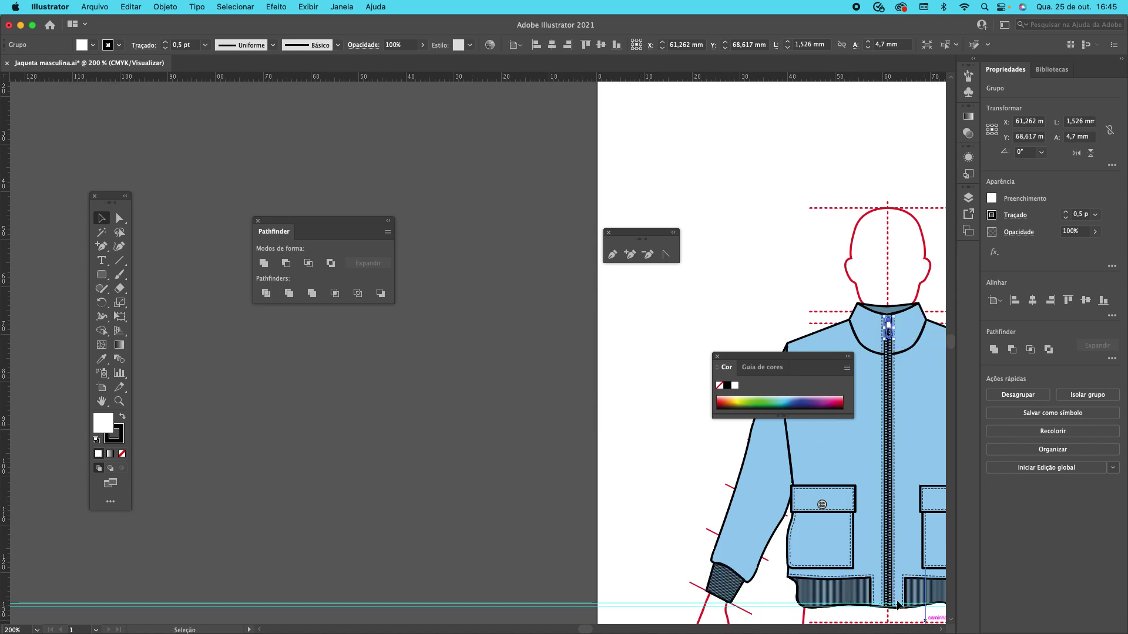
# - Fine-tune the zipper pull's position so it sits centred on the zipper teeth at the collar
pyautogui.press('super+0')
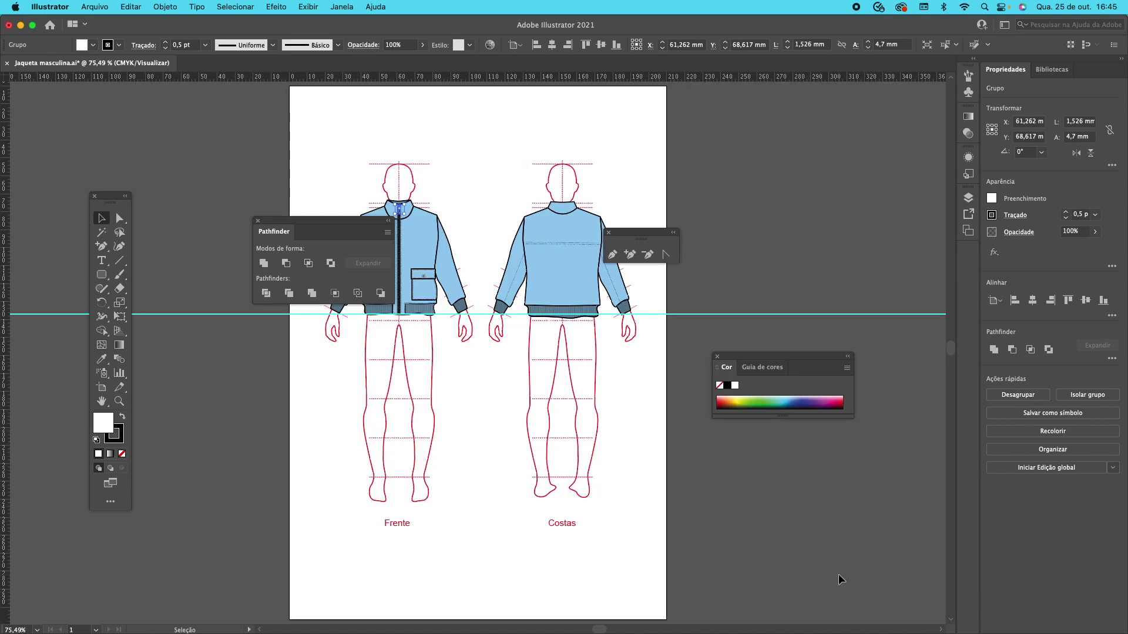
pyautogui.moveTo(303, 227); pyautogui.dragTo(171, 148)
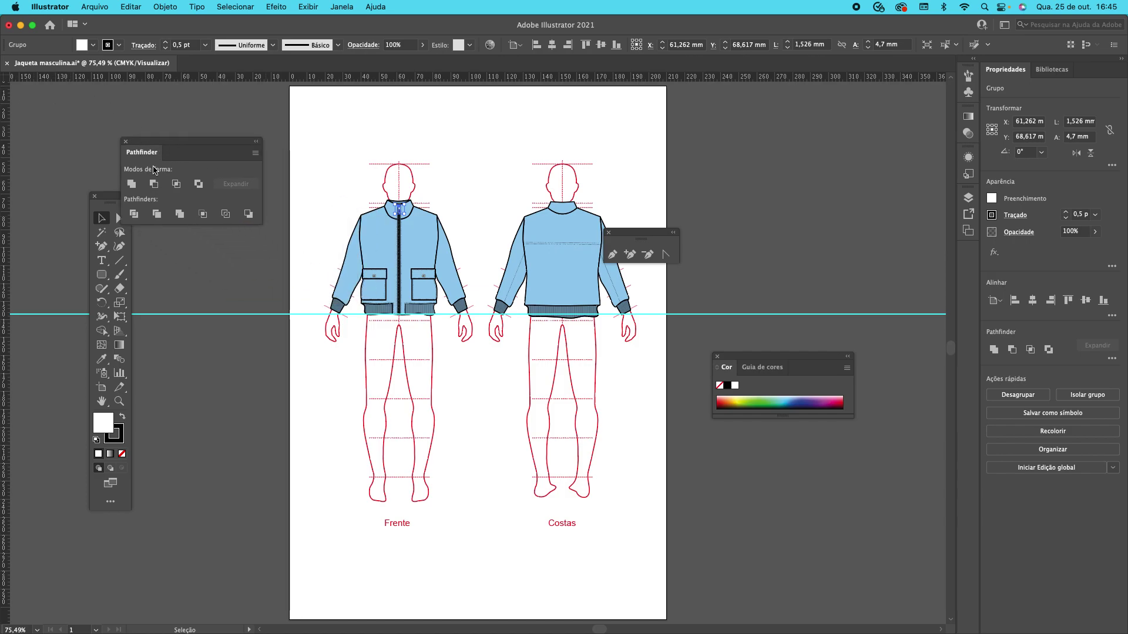
pyautogui.click(118, 401)
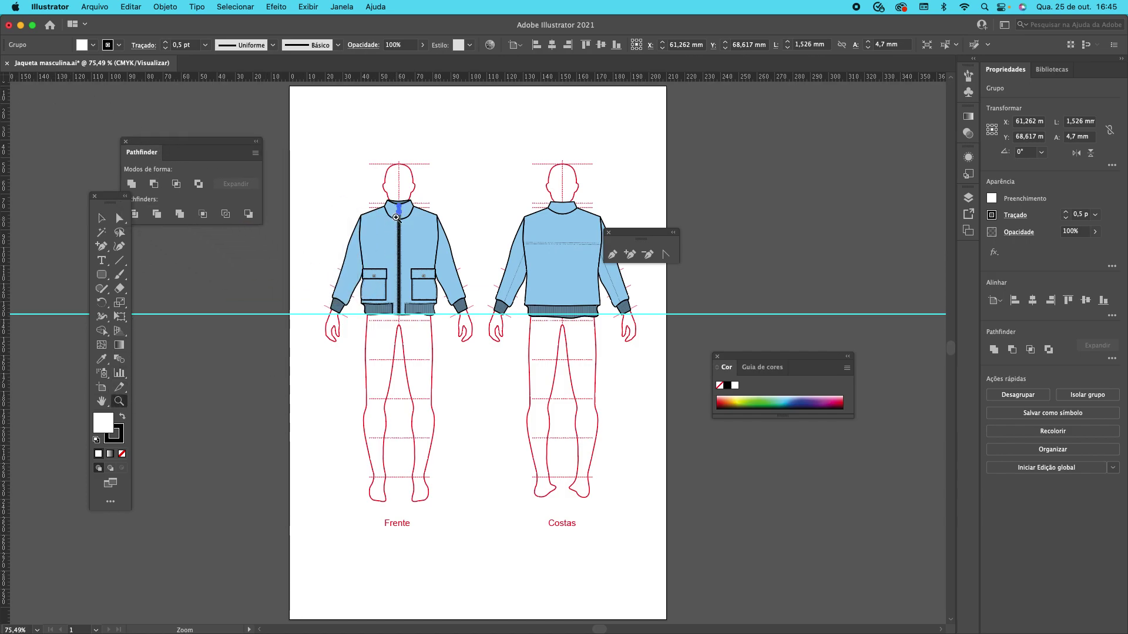
pyautogui.moveTo(397, 199); pyautogui.dragTo(475, 339)
pyautogui.moveTo(397, 205); pyautogui.dragTo(498, 412)
pyautogui.moveTo(423, 226); pyautogui.dragTo(518, 423)
pyautogui.click(102, 218)
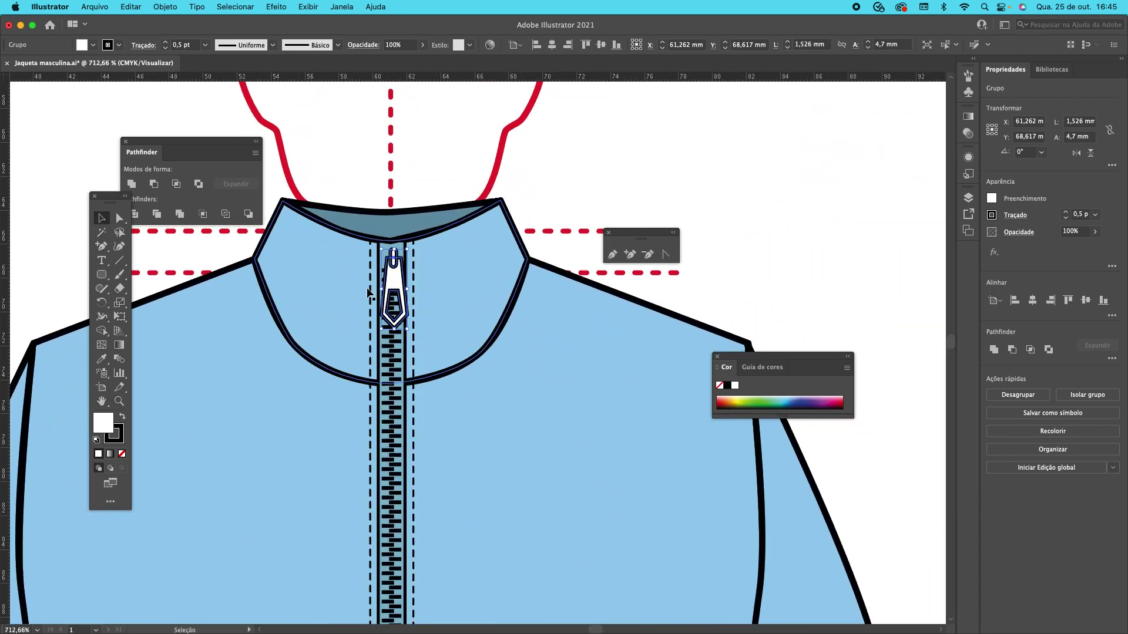
pyautogui.moveTo(393, 284); pyautogui.dragTo(391, 281)
pyautogui.click(560, 172)
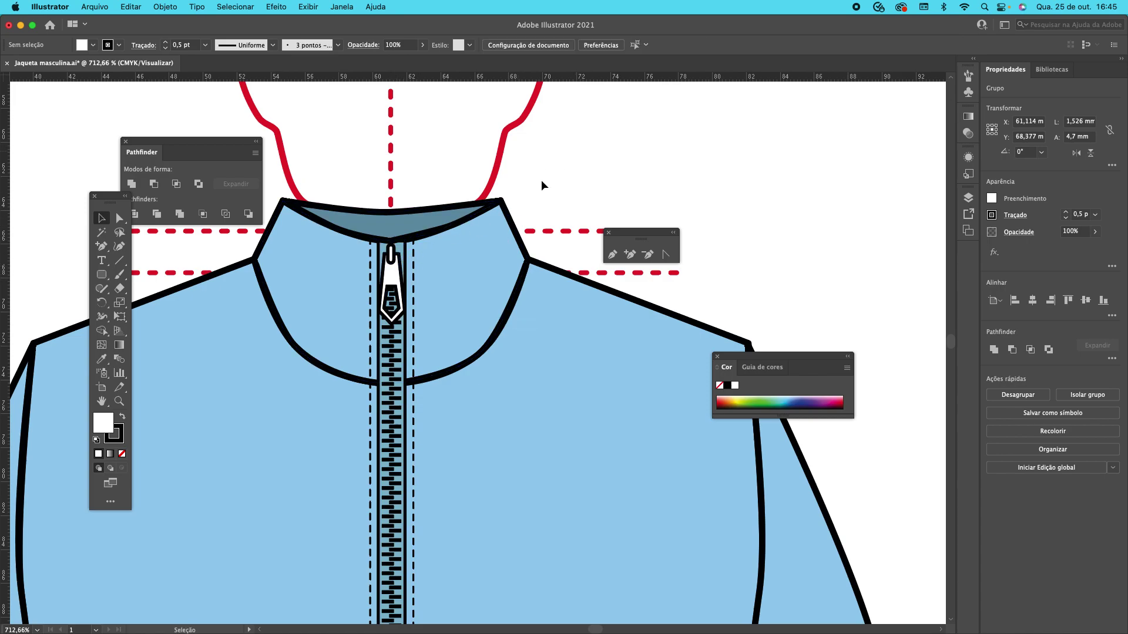
# - Nudge the zipper pull up by 0,353 mm to the neckline edge and deselect it
pyautogui.click(397, 276)
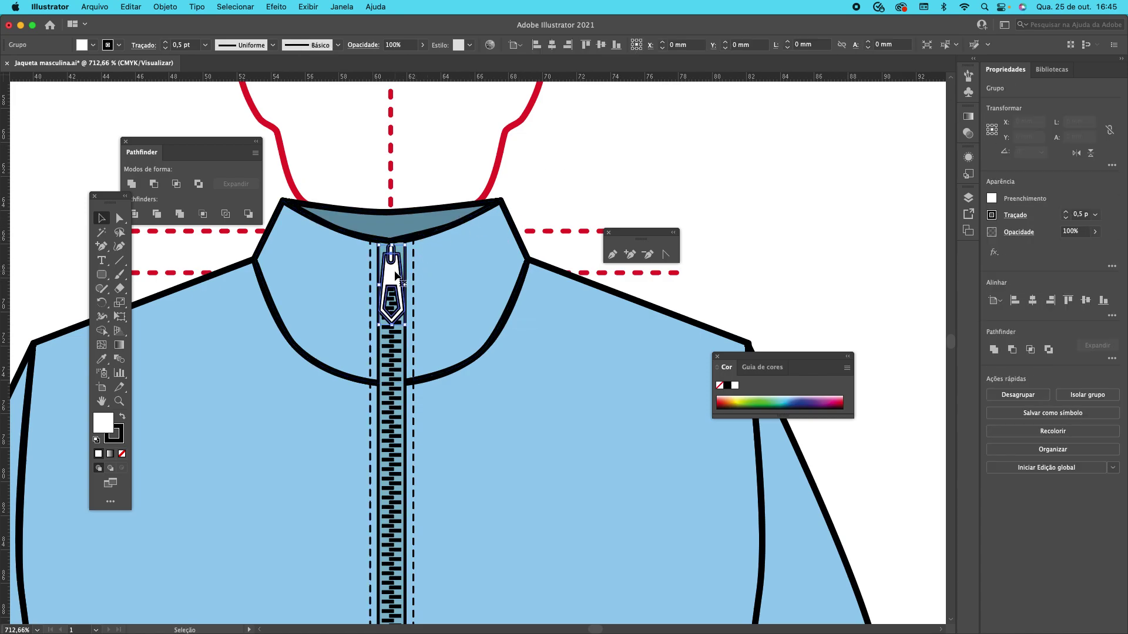
pyautogui.press('Up')
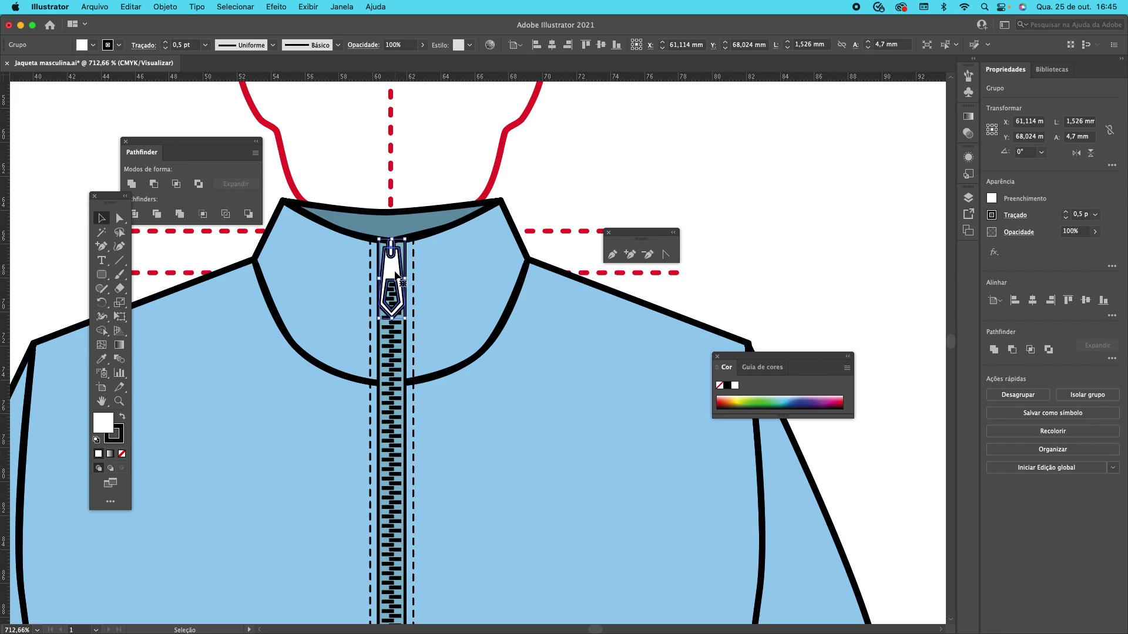
pyautogui.click(574, 157)
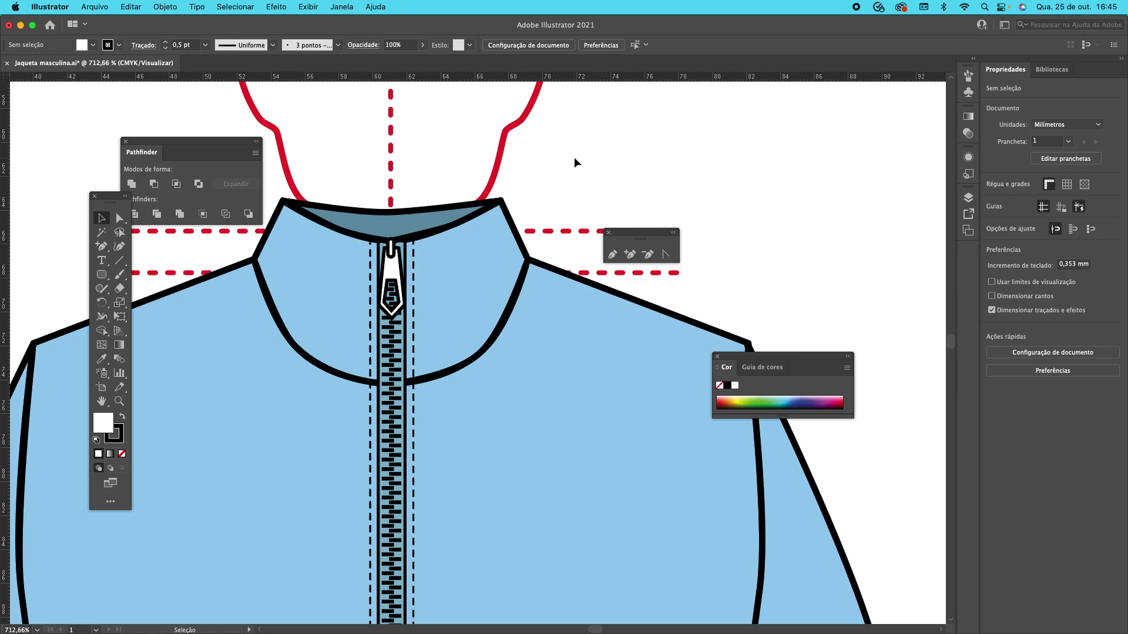
# - Move the Pathfinder options clear of the front jacket and examine the front and back views as a whole
pyautogui.moveTo(210, 142); pyautogui.dragTo(733, 159)
pyautogui.press('z')
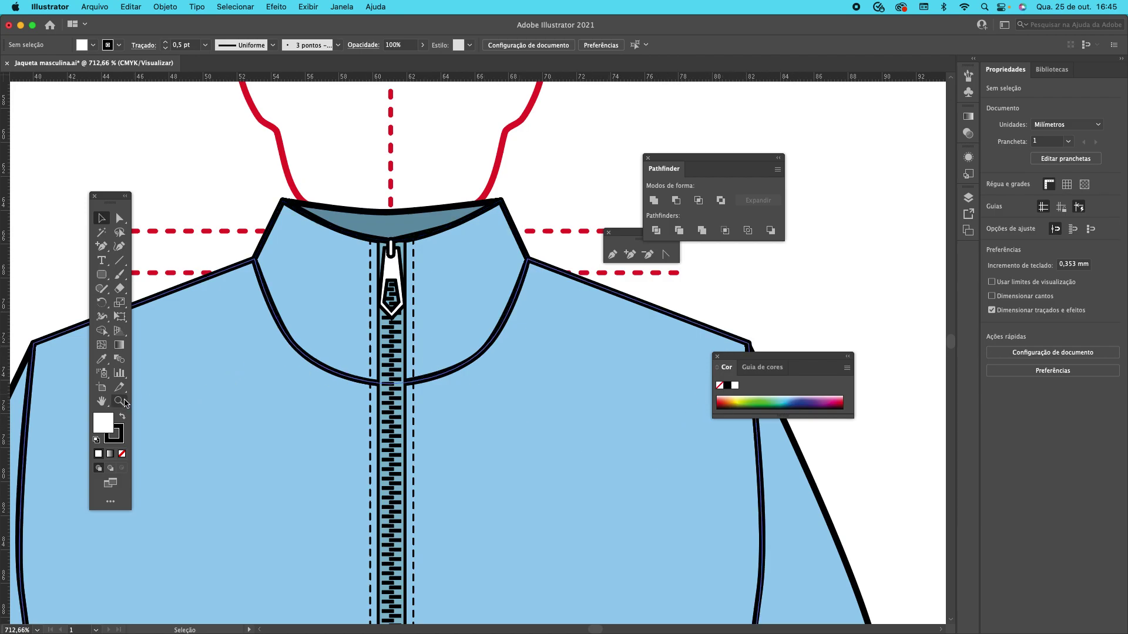
pyautogui.keyDown('alt'); pyautogui.click(277, 478); pyautogui.keyUp('alt')
pyautogui.keyDown('alt'); pyautogui.click(455, 581); pyautogui.keyUp('alt')
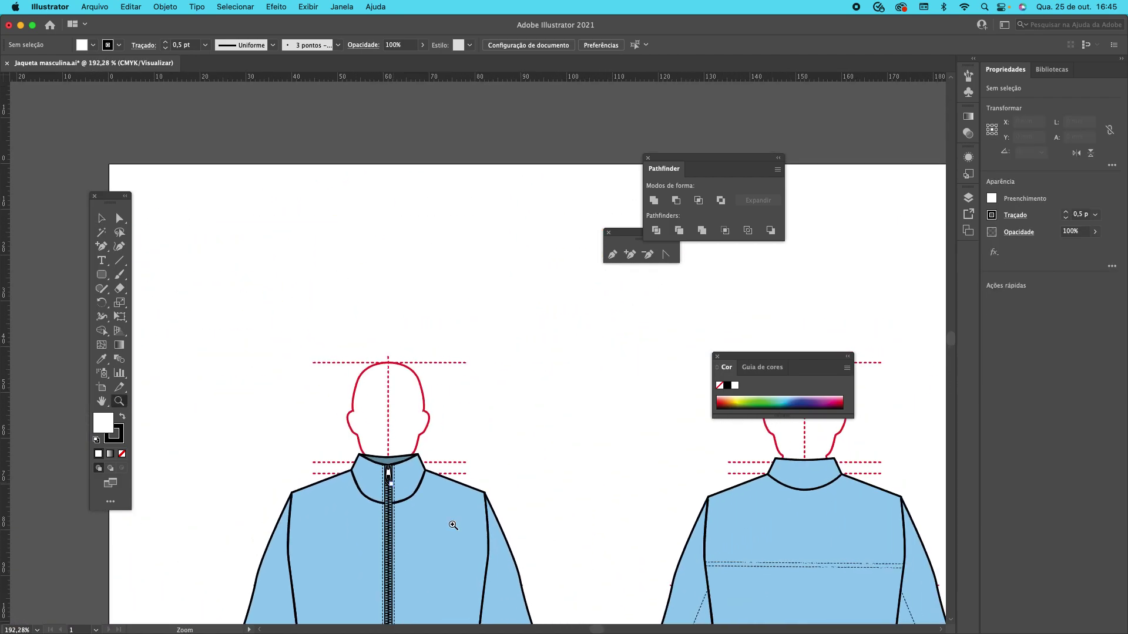
pyautogui.scroll(2, 604, 574)
pyautogui.scroll(-5, 584, 573)
pyautogui.scroll(-3, 585, 571)
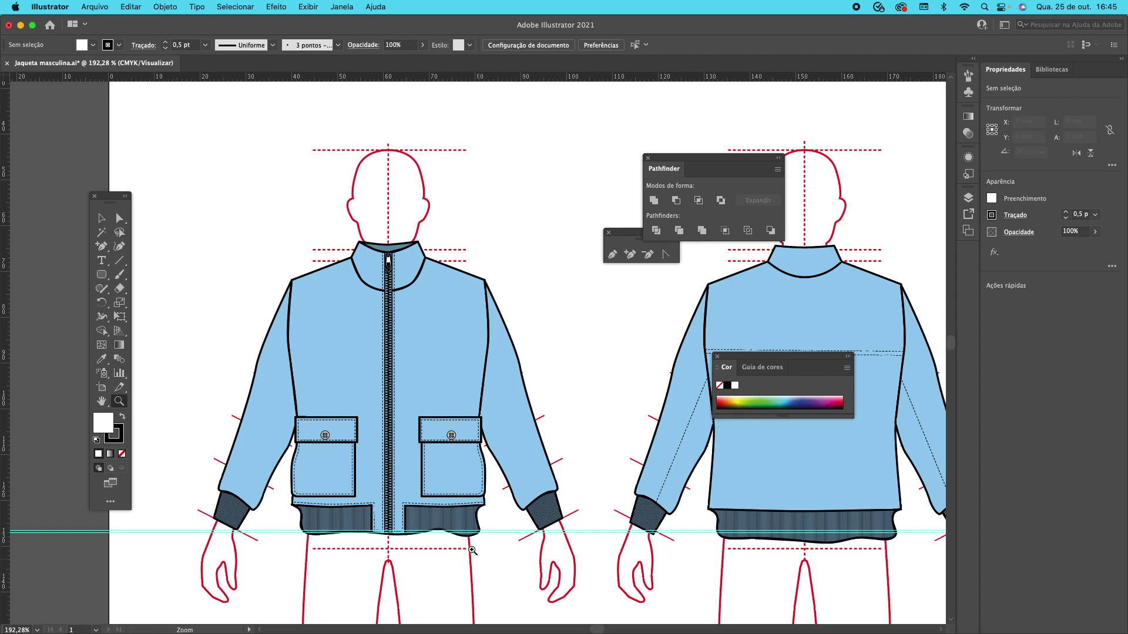